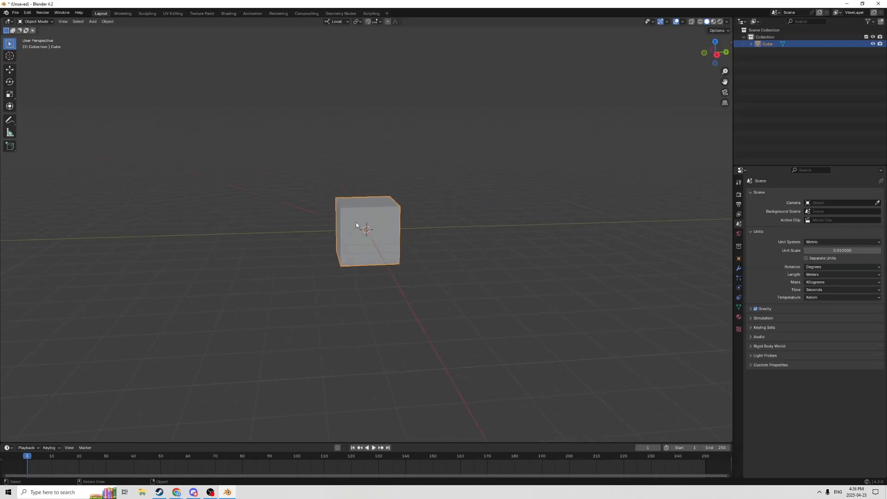
Raise the cube along the Z axis above the ground grid and scale it up uniformly
click(9, 70)
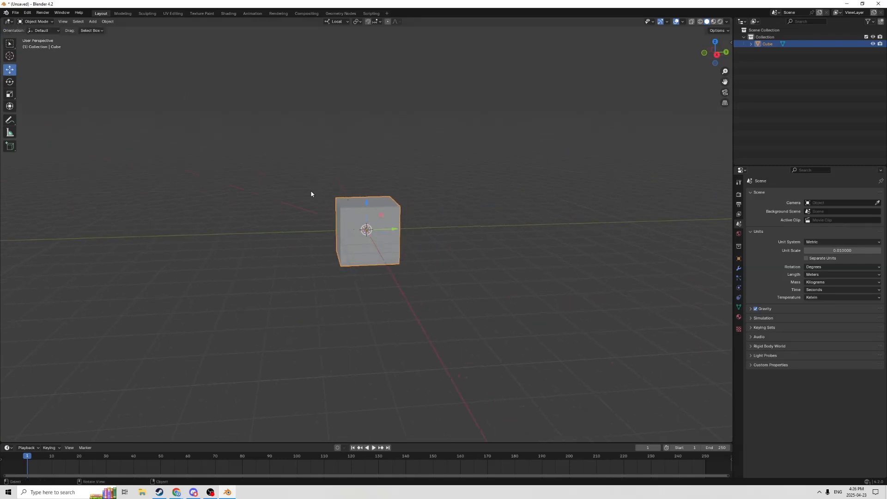
drag(363, 205, 352, 162)
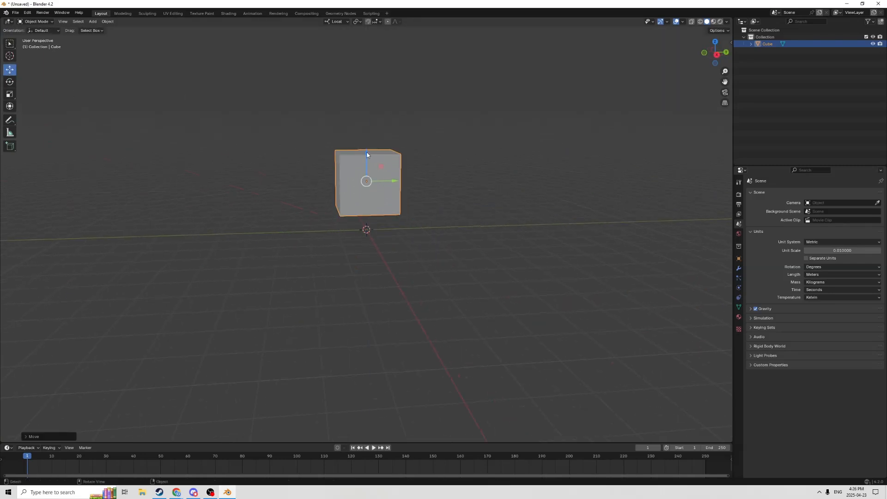
middle_drag(352, 162, 499, 193)
key(s)
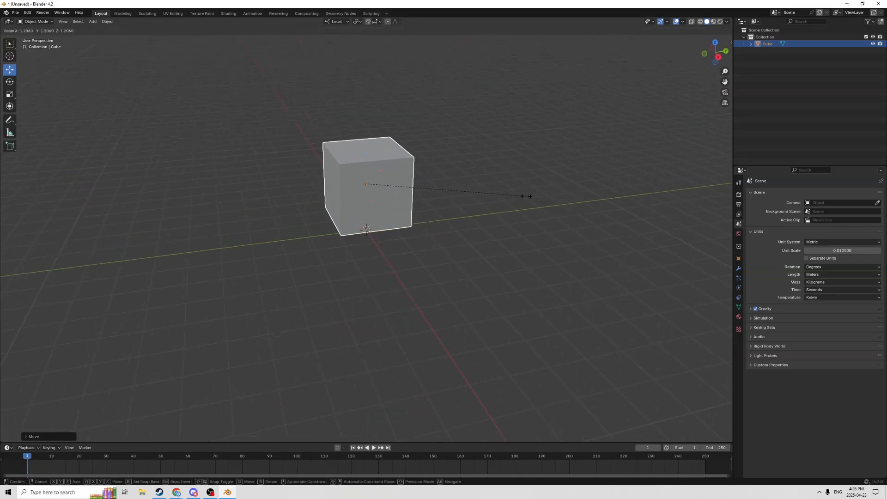
click(569, 198)
middle_drag(455, 157, 441, 149)
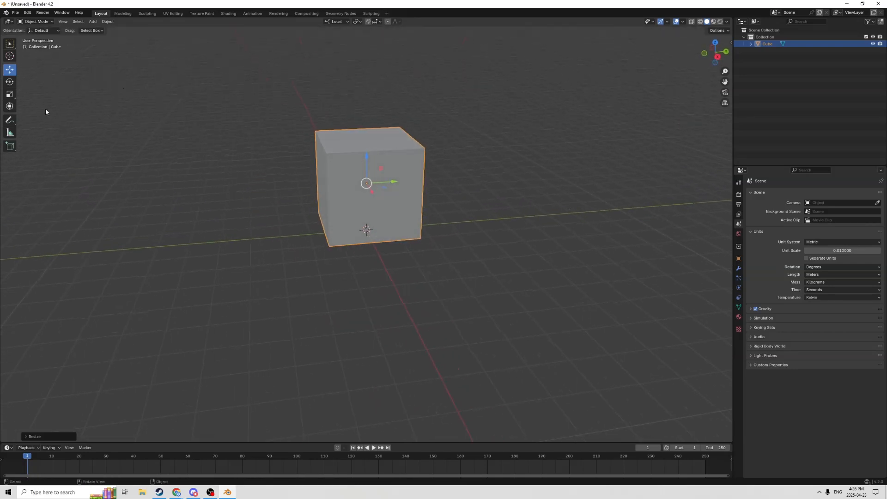
Stretch the cube along its Y axis and slightly along Z to form a long box
click(14, 96)
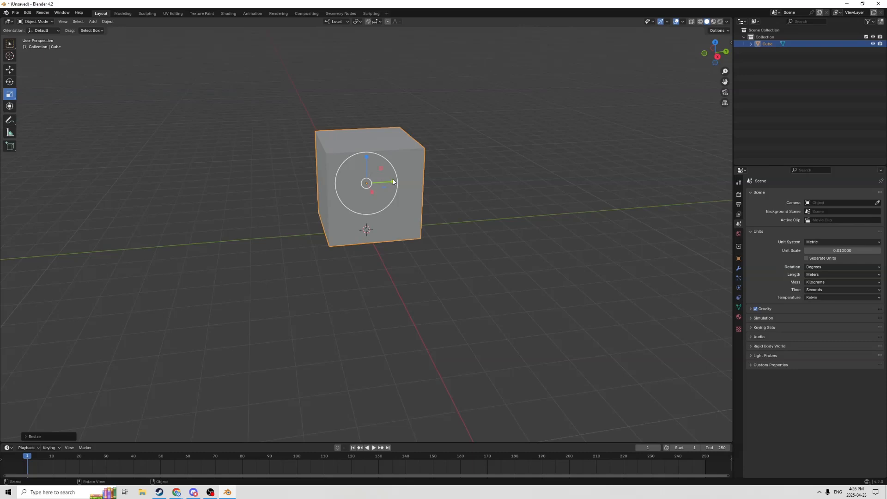
drag(393, 183, 460, 180)
middle_drag(289, 150, 365, 135)
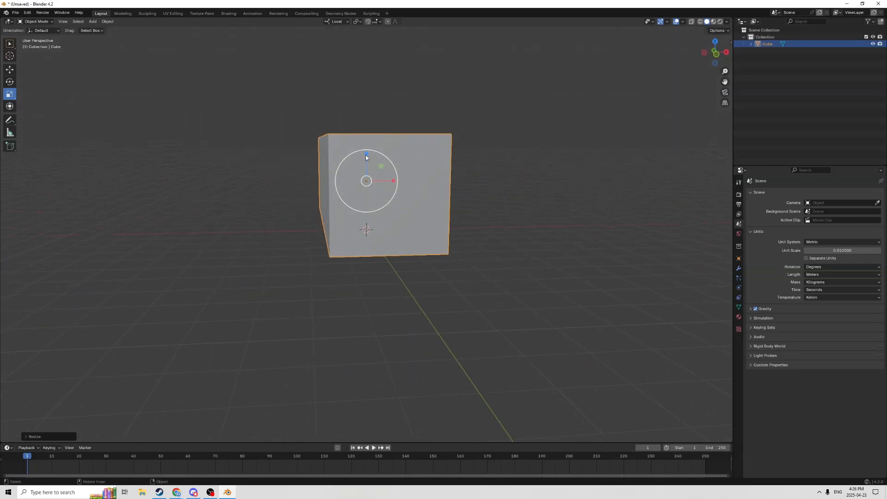
drag(366, 154, 366, 150)
middle_drag(366, 151, 301, 166)
In Edit Mode with edge selection, deselect the four bottom edges of the box, keeping all other edges selected
key(Tab)
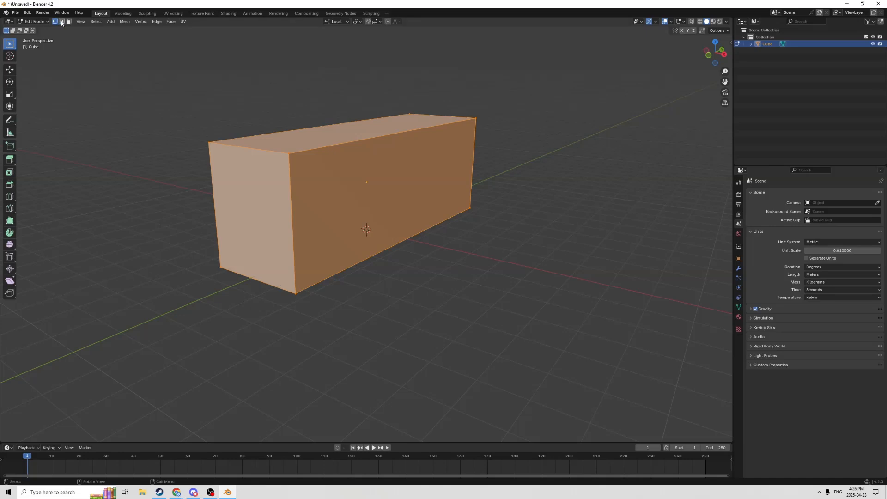
click(62, 22)
shift+click(258, 278)
shift+click(322, 283)
middle_drag(159, 212, 258, 222)
shift+click(239, 249)
middle_drag(166, 212, 333, 300)
shift+click(251, 317)
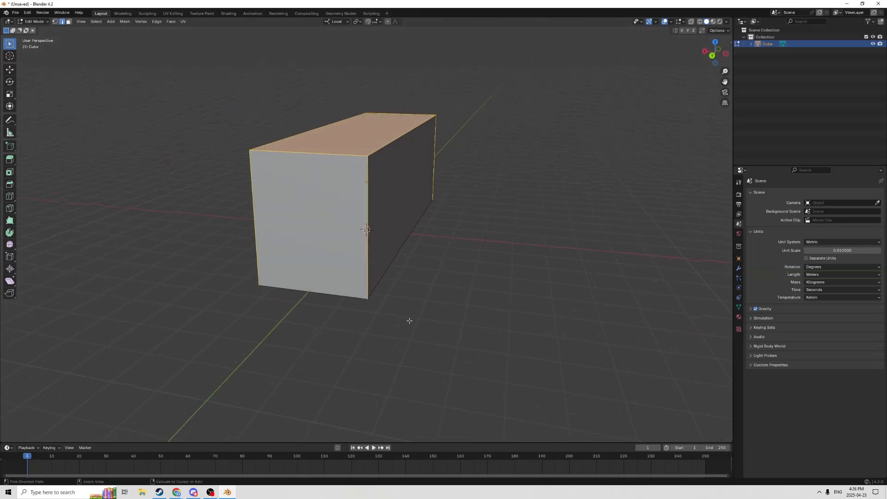
Bevel the selected top and vertical edges with 4 segments and an offset of about 0.0023 m
key(ctrl+b)
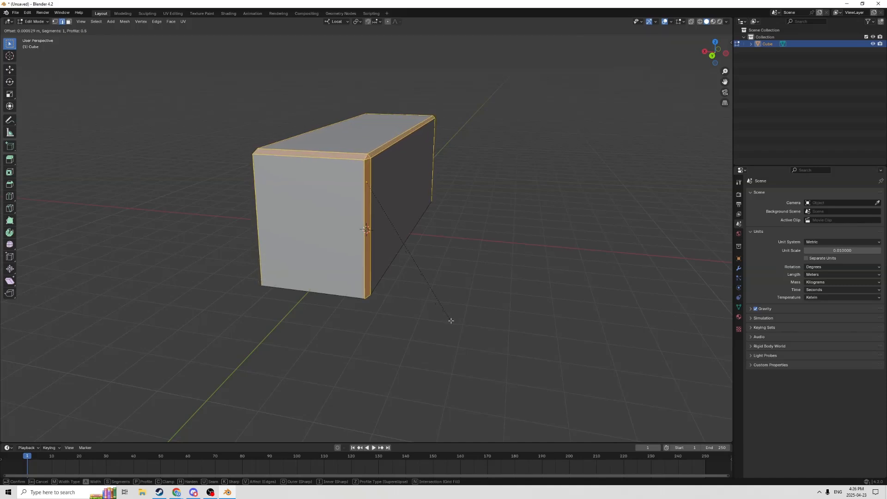
scroll(454, 322, up, 1)
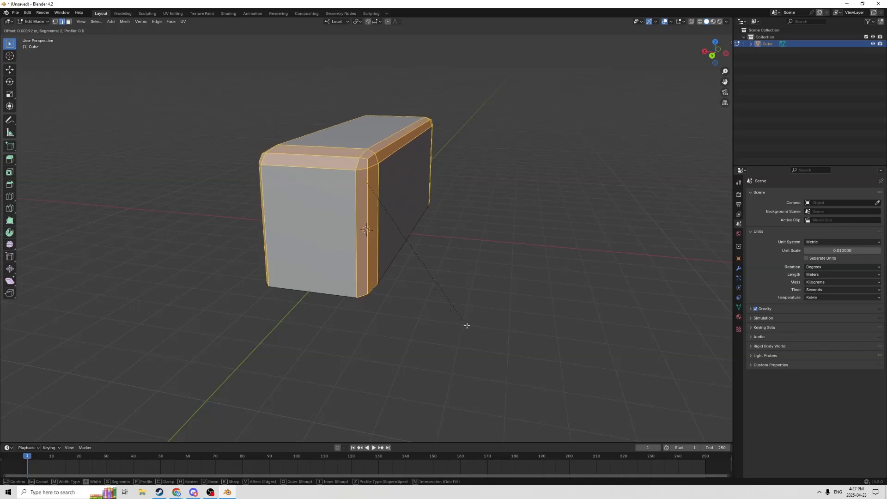
scroll(468, 326, up, 2)
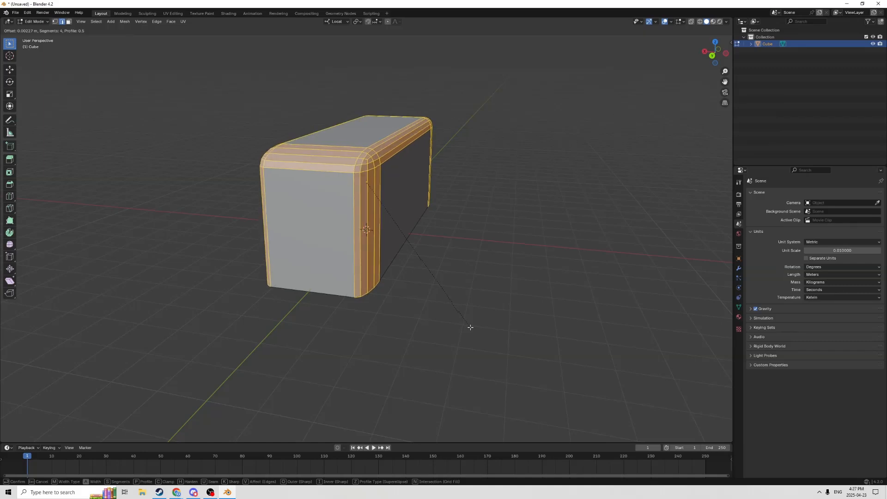
click(470, 327)
Add a horizontal loop cut around the sides of the rounded box, roughly at mid-height
middle_drag(440, 295, 386, 293)
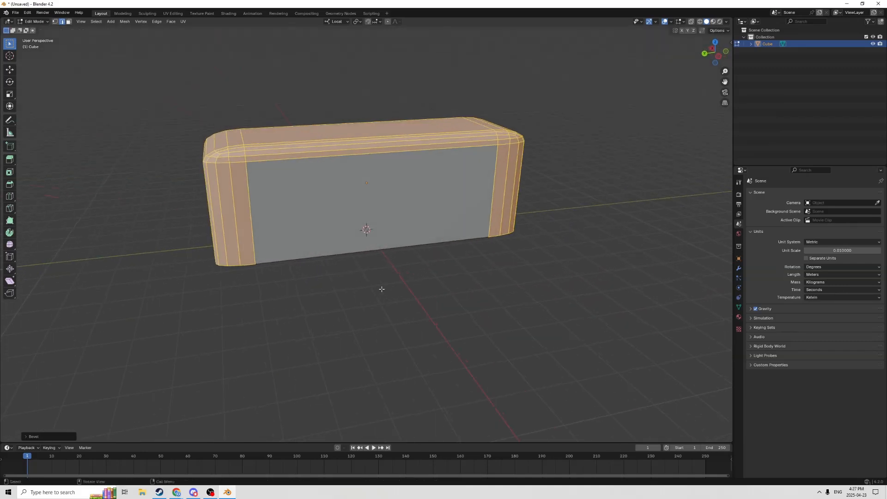
key(ctrl+r)
click(238, 201)
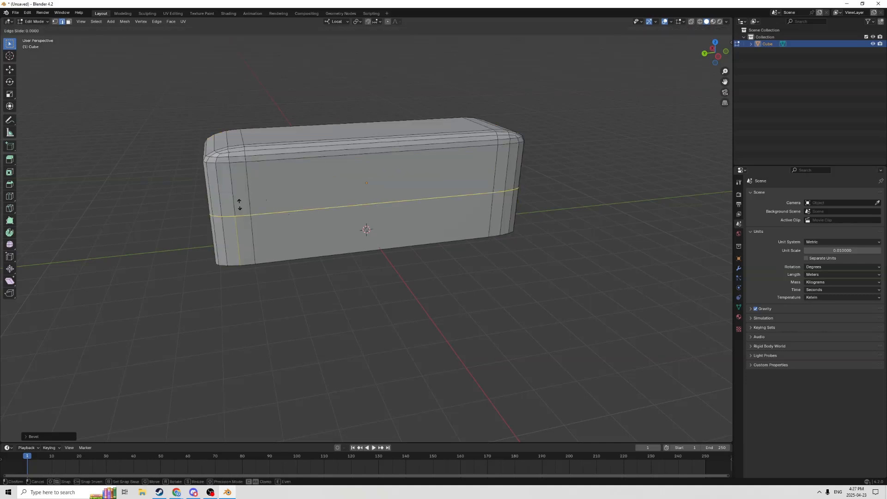
click(245, 198)
Examine the rounded box in Object Mode from the front, the end and underneath
middle_drag(250, 199, 415, 204)
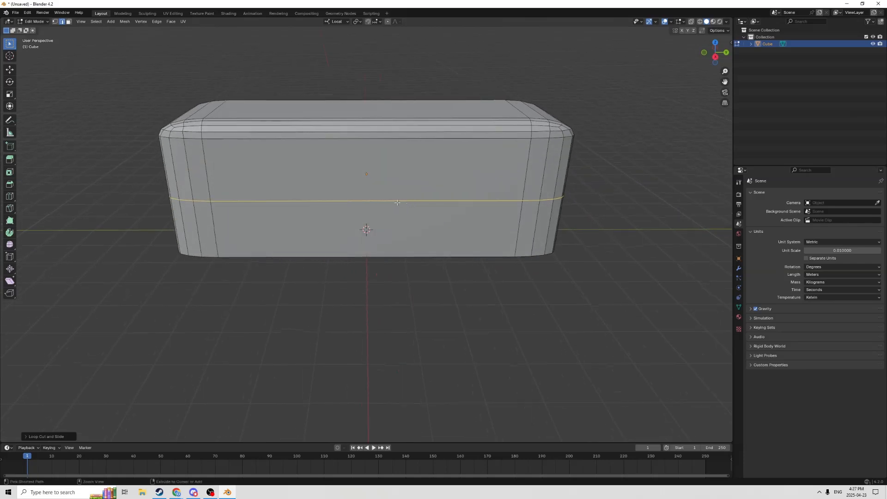
middle_drag(468, 212, 448, 206)
key(Tab)
scroll(508, 217, up, 1)
middle_drag(508, 218, 392, 215)
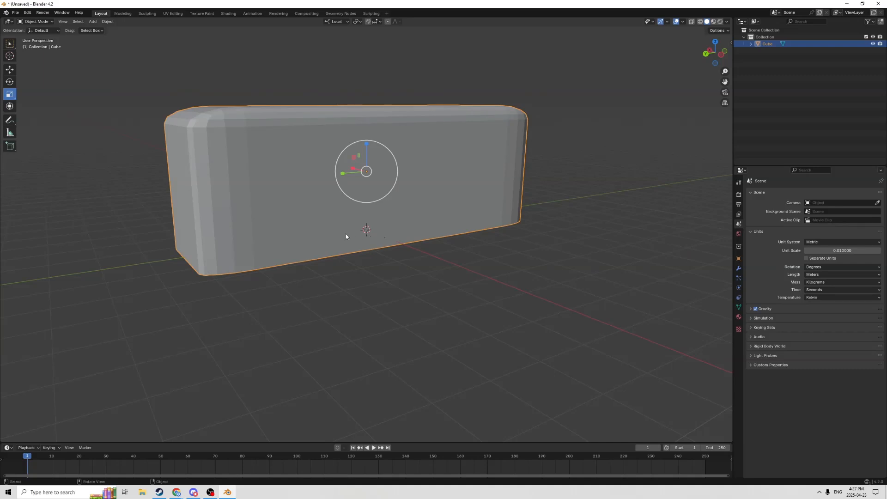
middle_drag(318, 236, 164, 189)
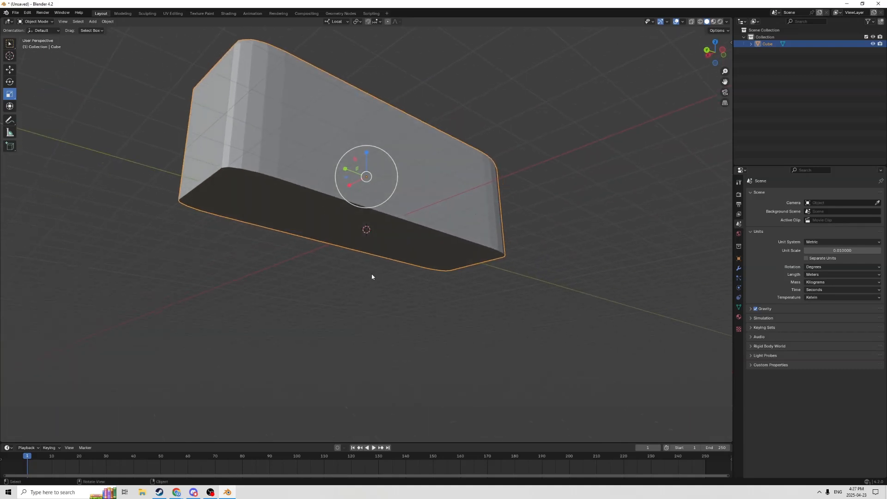
middle_drag(228, 188, 305, 230)
In Edit Mode, move the horizontal edge loop slightly up along Z and deselect it
key(Tab)
key(ctrl+r)
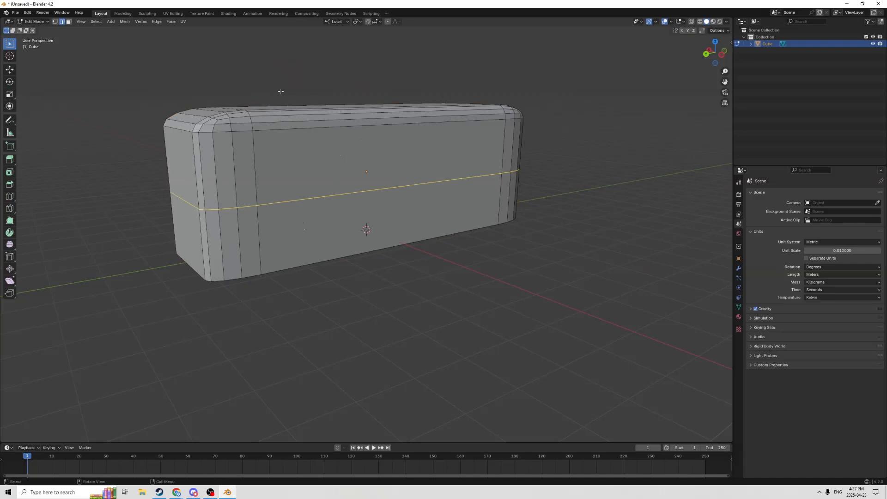
middle_drag(327, 158, 303, 179)
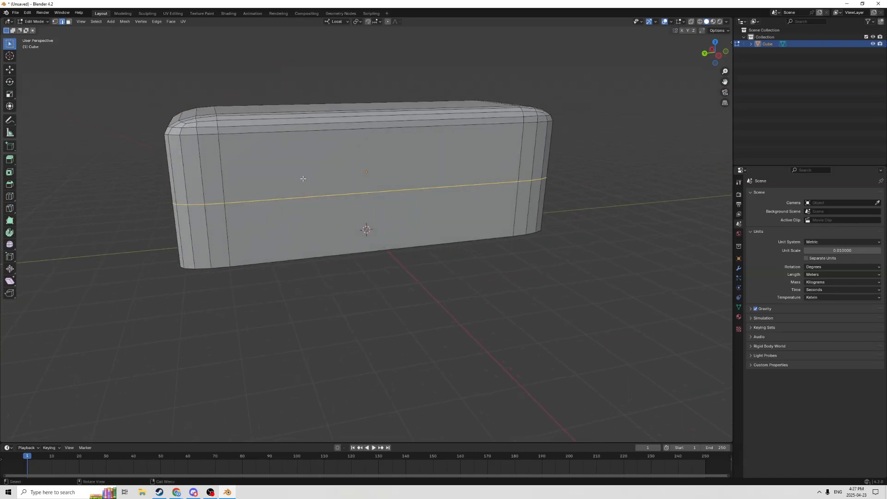
click(10, 70)
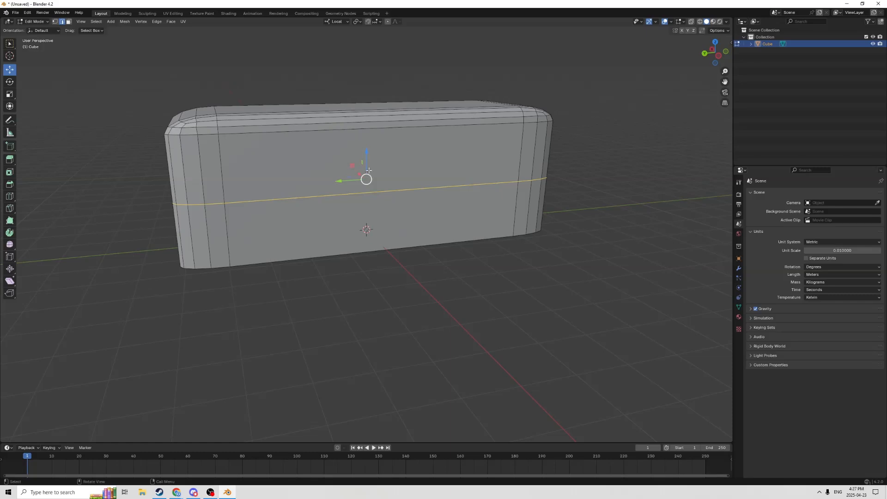
drag(367, 153, 367, 139)
middle_drag(296, 146, 341, 163)
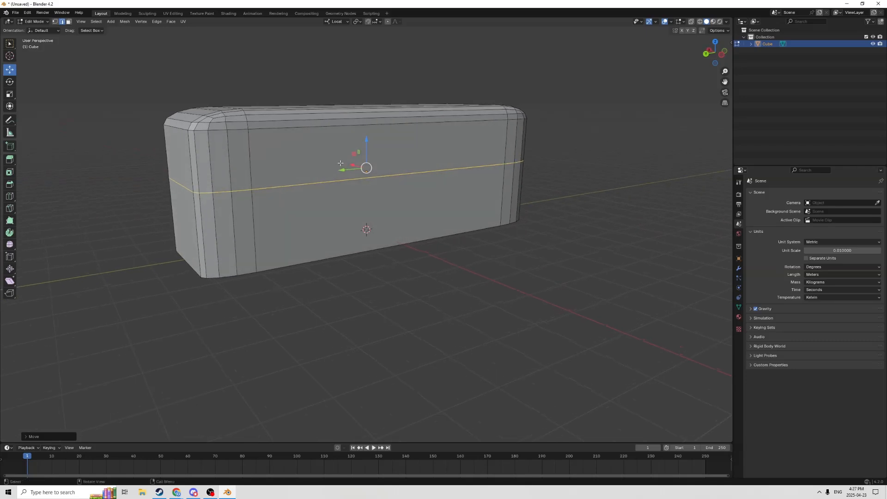
click(604, 282)
middle_drag(319, 254, 351, 257)
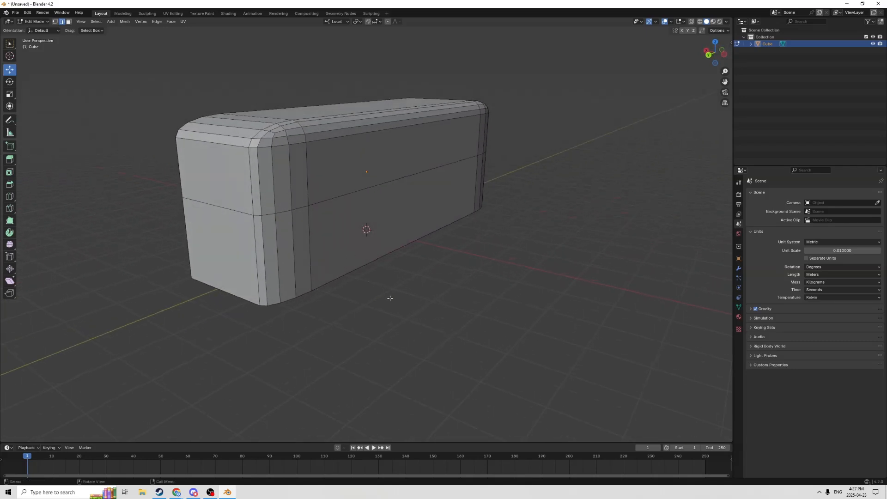
Return to Object Mode and add a cylinder mesh at the scene origin beneath the rounded box
key(Tab)
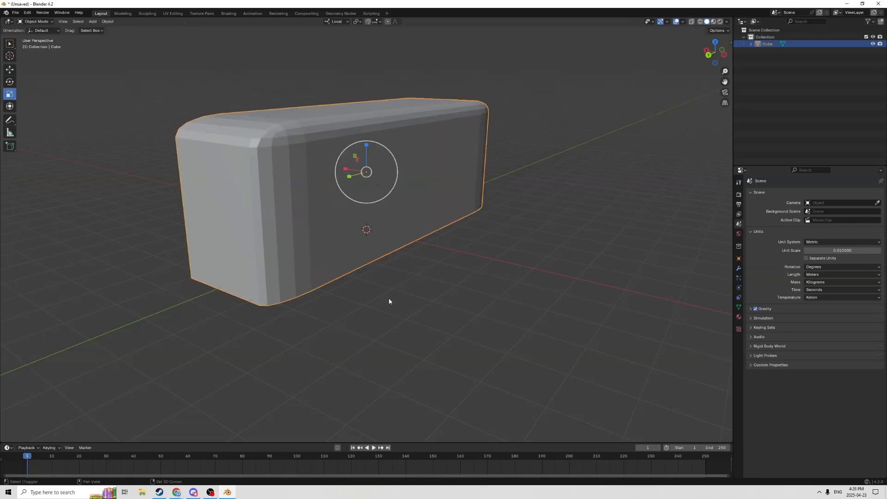
key(shift+a)
mouse_move(384, 316)
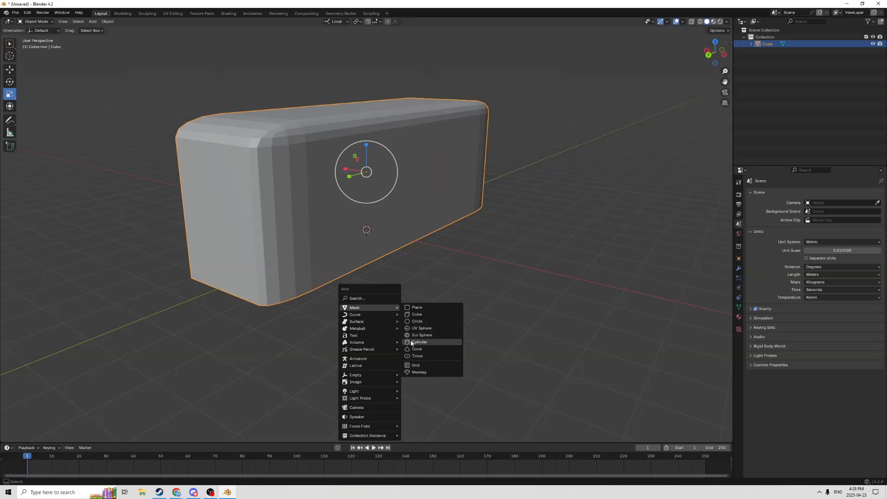
click(413, 342)
middle_drag(291, 300, 327, 283)
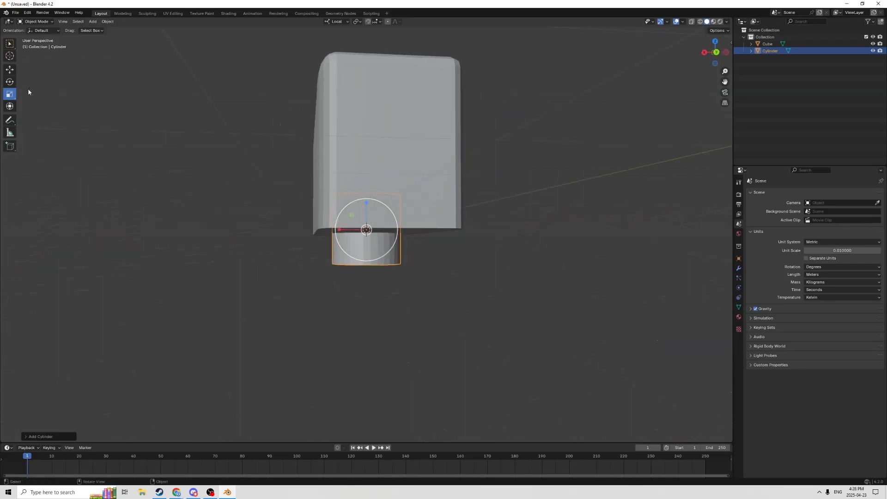
Open the cylinder's object properties to show its transform values
key(Tab)
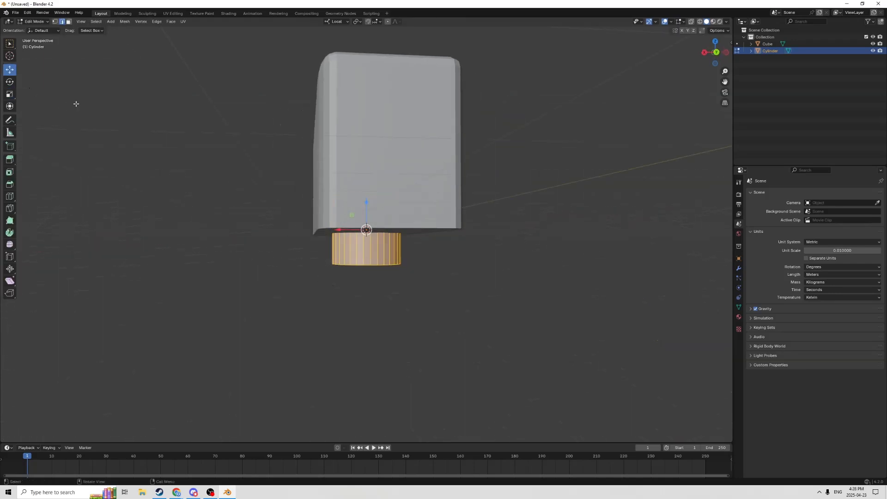
key(Tab)
middle_drag(347, 230, 341, 242)
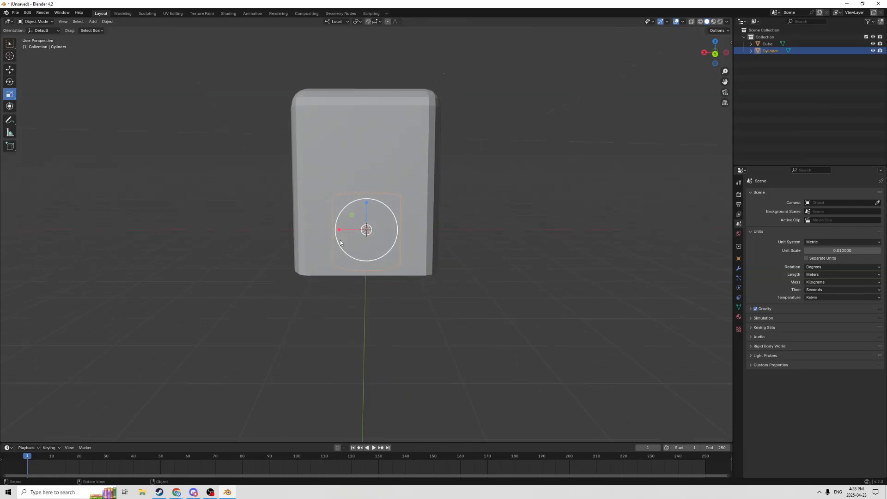
middle_drag(493, 264, 483, 252)
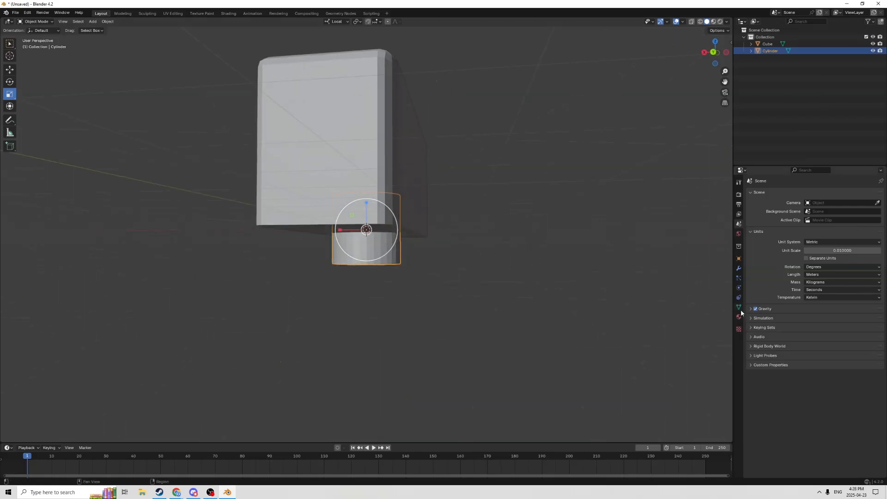
click(738, 260)
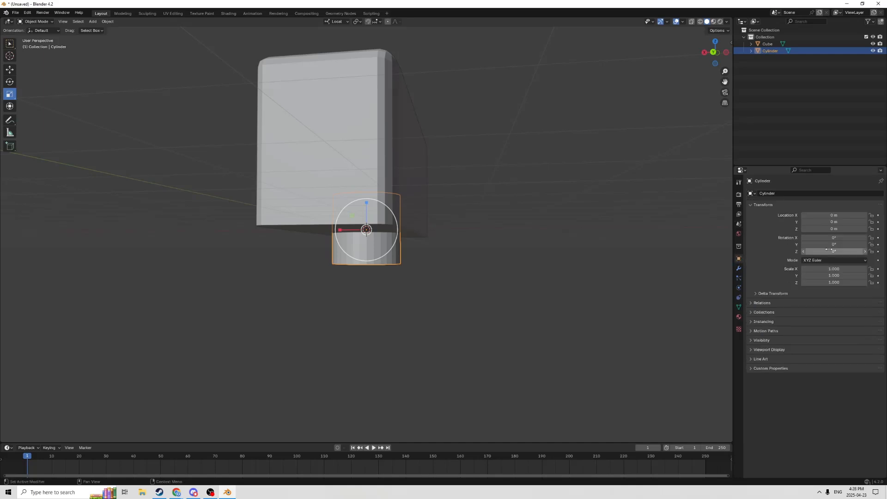
click(830, 222)
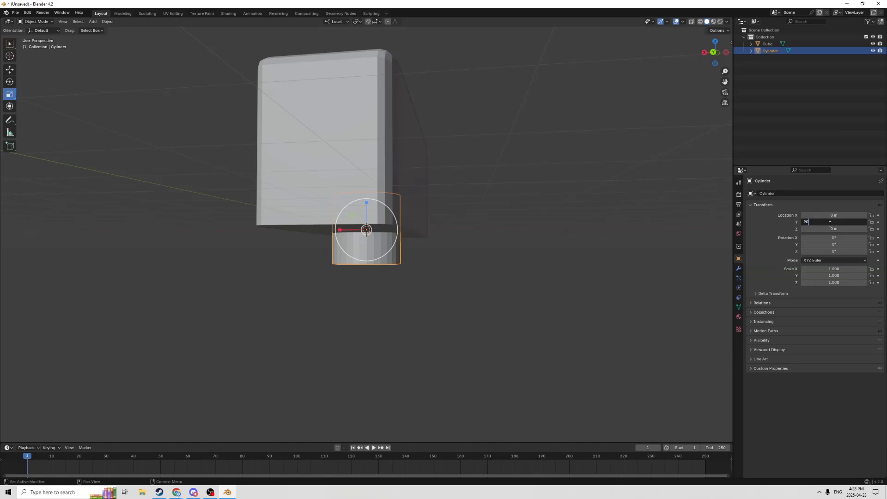
key(Return)
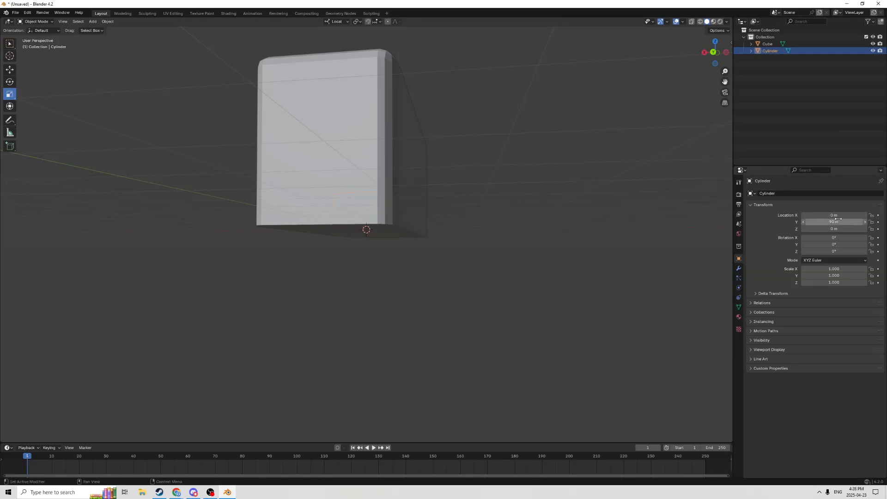
click(829, 223)
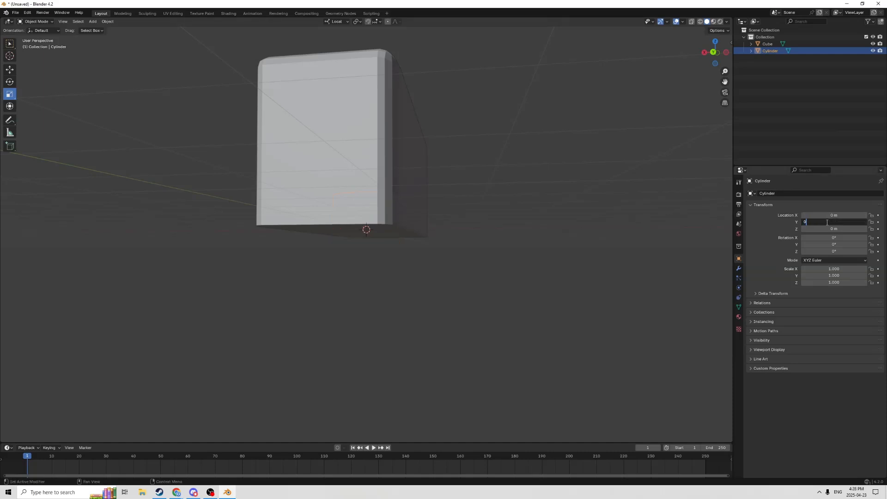
key(Return)
Set the cylinder's Y rotation to 90°
click(836, 244)
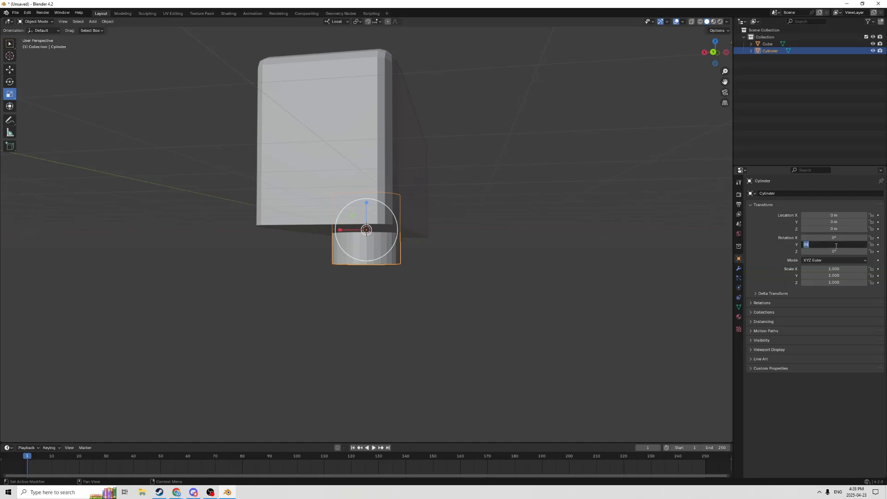
text(90)
key(Return)
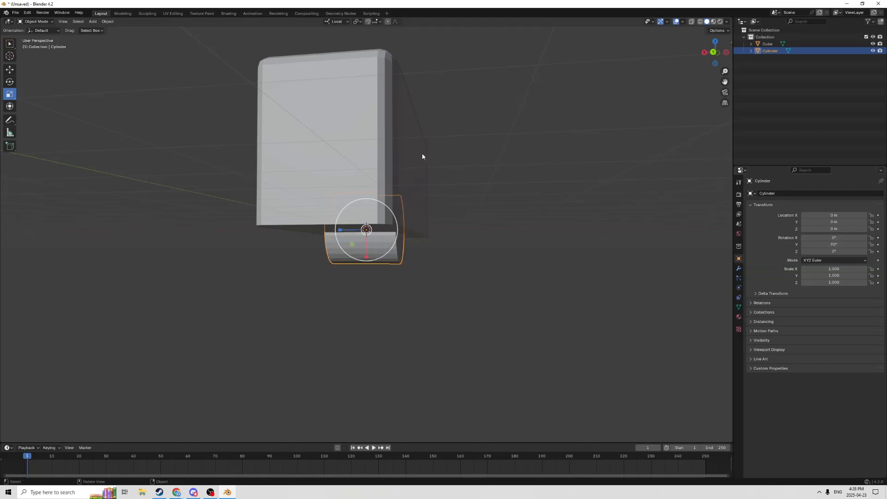
Flatten the cylinder along its local Z axis to a scale of about 0.23
middle_drag(423, 154, 432, 163)
drag(339, 231, 365, 229)
scroll(456, 206, up, 2)
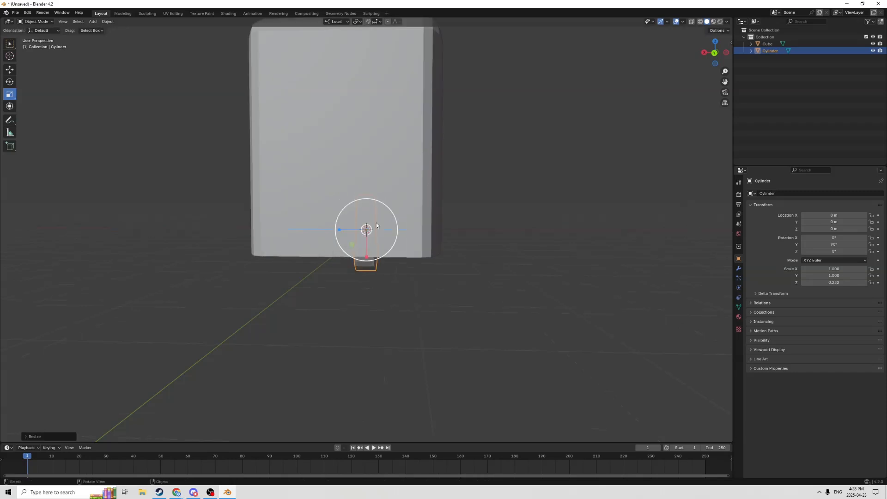
Enlarge the flattened cylinder uniformly by a factor of about 1.125
key(s)
key(z)
key(z)
alt+middle_drag(468, 206, 399, 202)
click(464, 202)
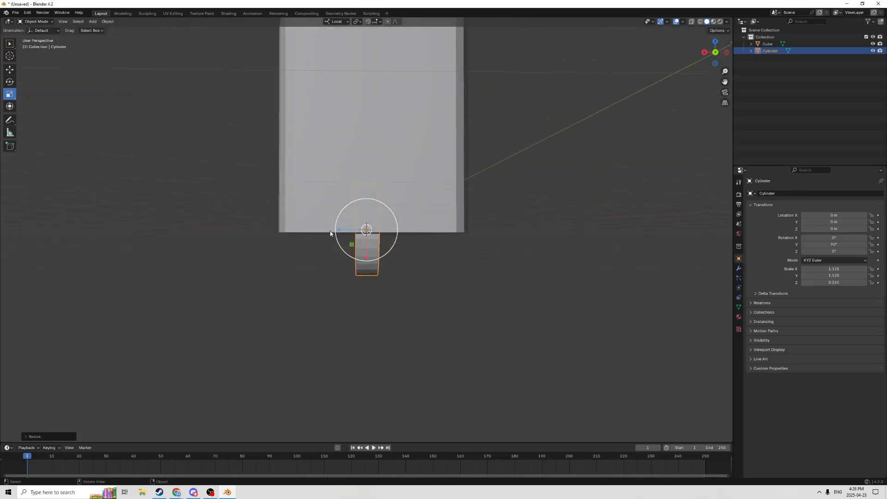
Thicken the flattened cylinder along its local Z axis to a scale of about 0.365
key(s)
key(z)
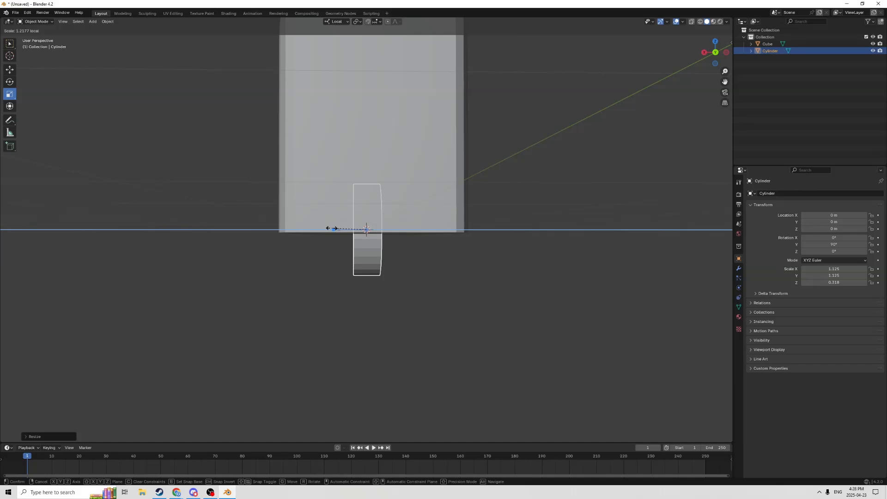
click(337, 221)
middle_drag(337, 221, 309, 226)
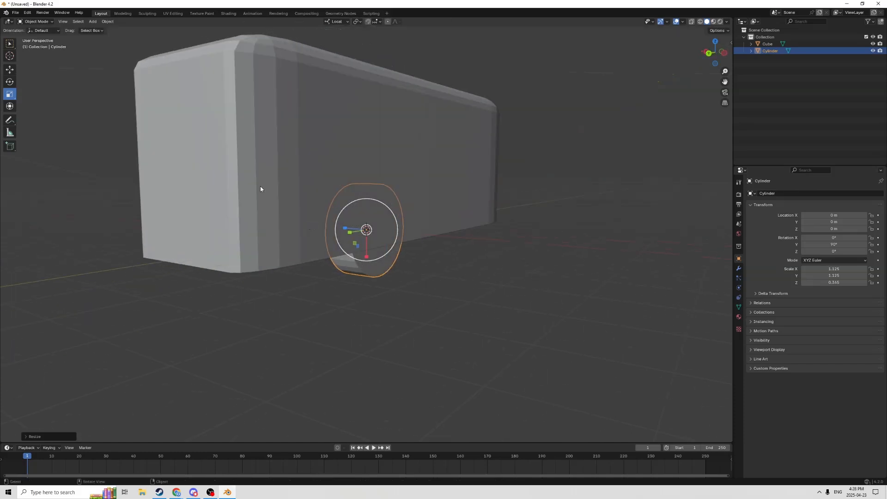
Move the wheel cylinder along its local Z to the body's side, X about -0.0133 m, and shrink it uniformly to about 0.94
click(11, 70)
middle_drag(372, 233, 329, 235)
drag(340, 230, 396, 231)
middle_drag(397, 231, 365, 213)
key(s)
click(516, 241)
Slide the wheel along its local Y axis toward one end of the body, to Y about 0.0368 m
middle_drag(515, 240, 387, 228)
drag(346, 232, 171, 223)
middle_drag(171, 226, 355, 217)
Shrink the wheel uniformly to X and Y scales of about 0.853 and nudge it along local Y to about 0.0351 m
key(s)
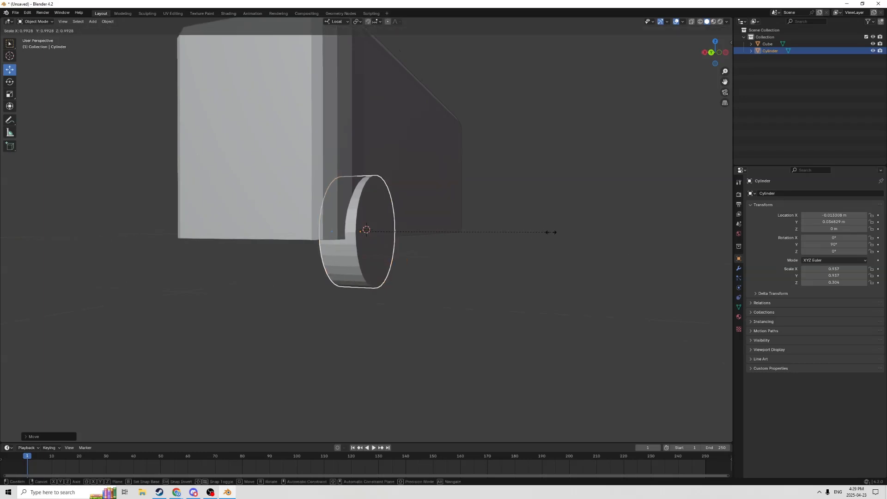
click(531, 230)
middle_drag(531, 230, 504, 239)
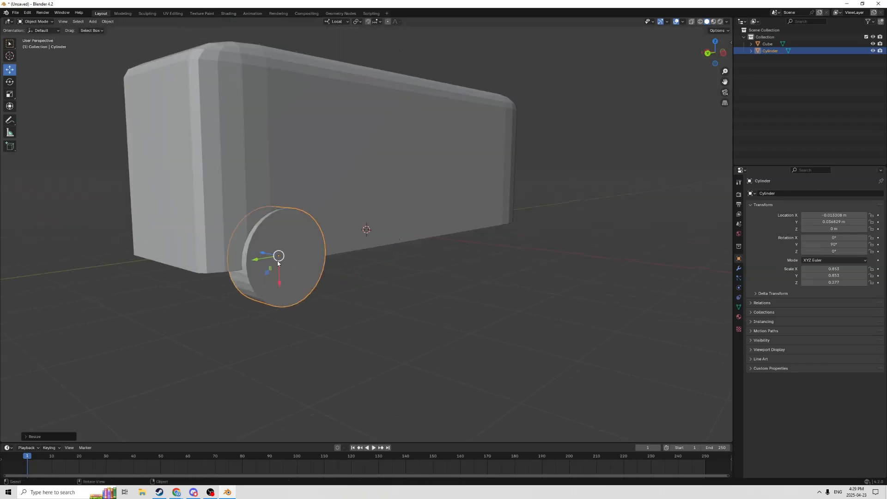
middle_drag(286, 257, 257, 264)
drag(234, 258, 239, 258)
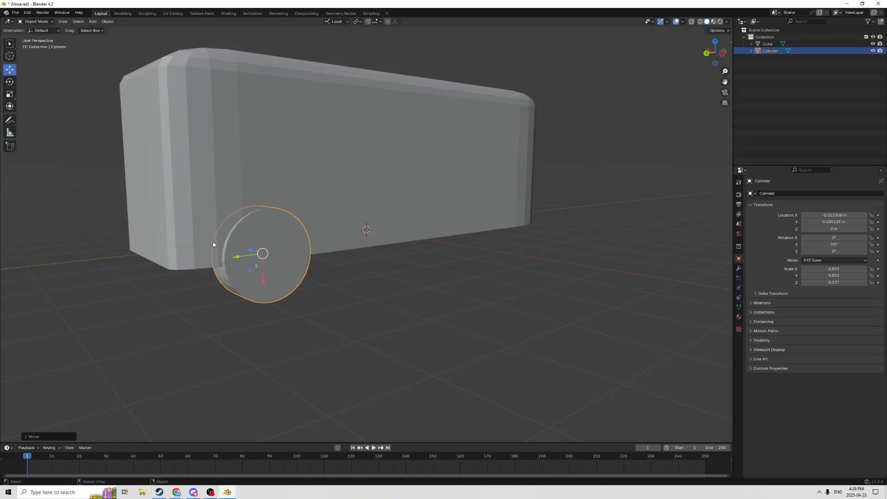
Duplicate the wheel and move the copy outward along its local Z axis to X about -0.025 m
middle_drag(200, 149, 376, 199)
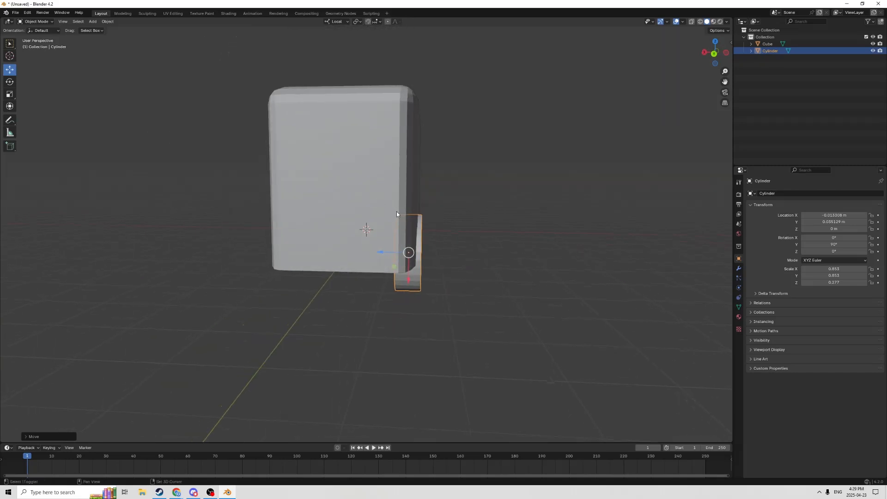
key(shift+d)
key(Escape)
drag(378, 252, 435, 253)
middle_drag(435, 253, 404, 245)
Edit the duplicate wheel's mesh, select its outer circular face in face mode, and switch the viewport to material preview shading
key(Tab)
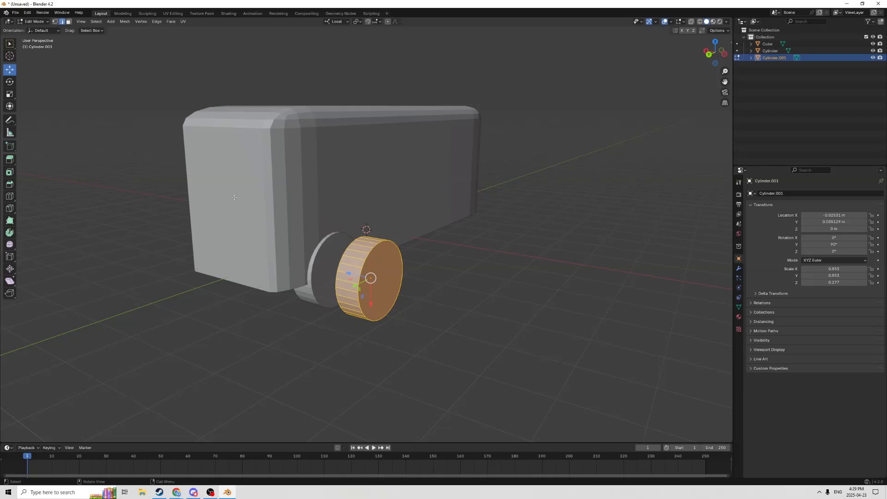
click(68, 21)
click(507, 272)
click(360, 277)
middle_drag(360, 276, 601, 232)
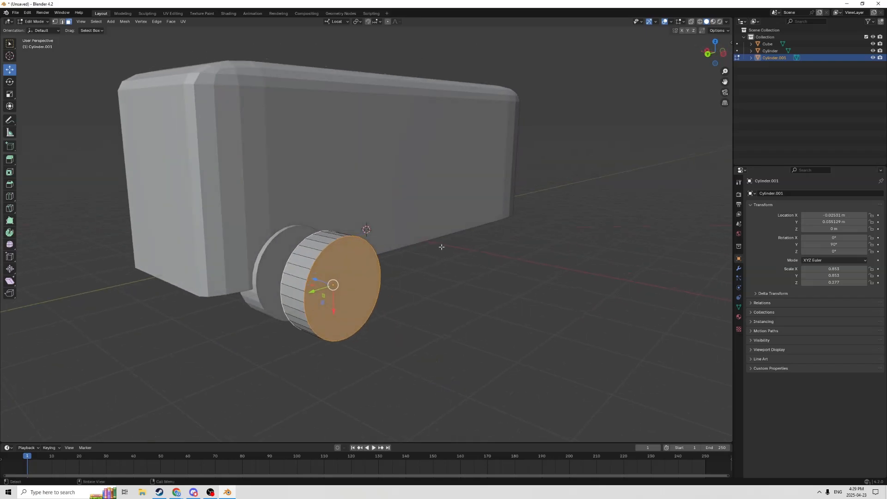
click(713, 22)
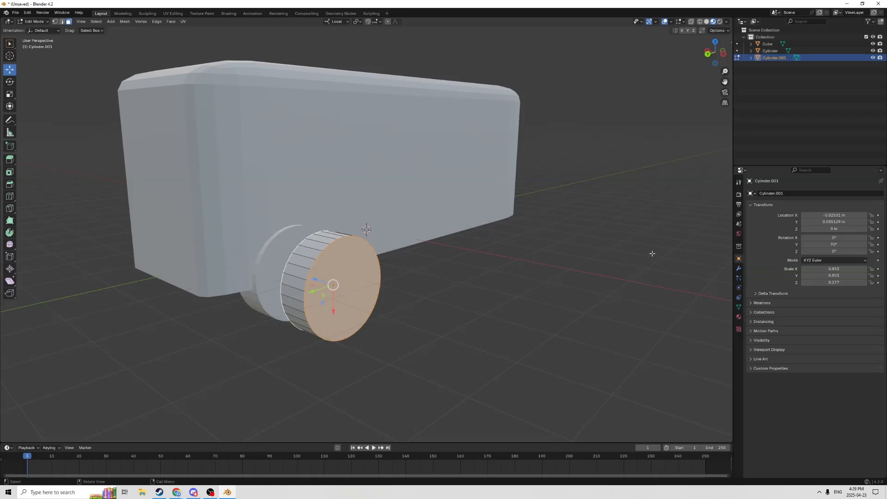
middle_drag(677, 252, 603, 260)
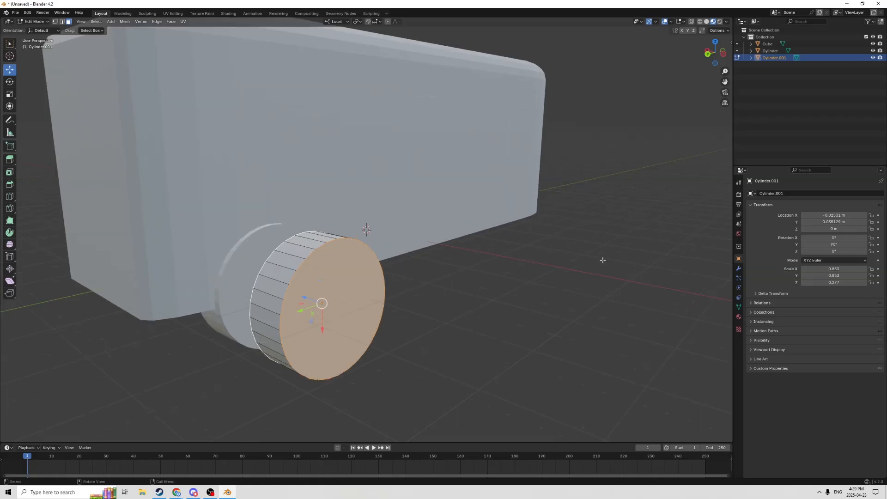
Add a new material to the duplicate wheel and darken its base color to near black
click(738, 318)
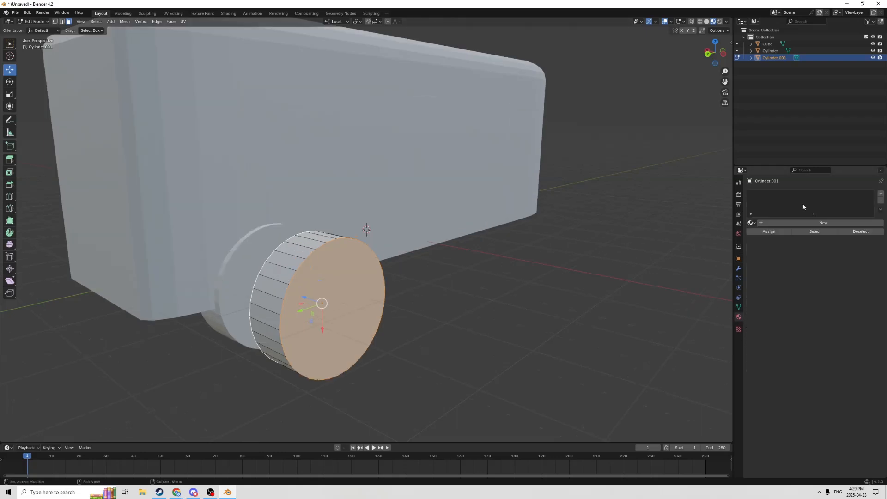
click(882, 195)
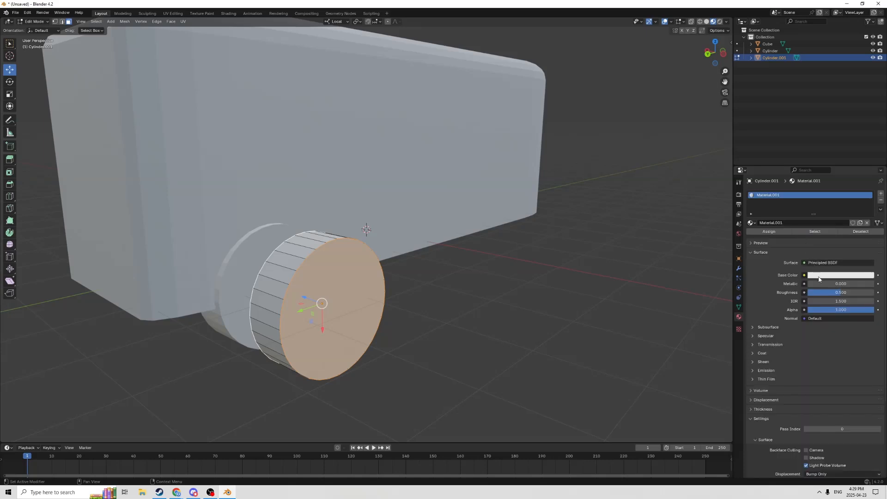
click(818, 276)
drag(870, 173, 868, 211)
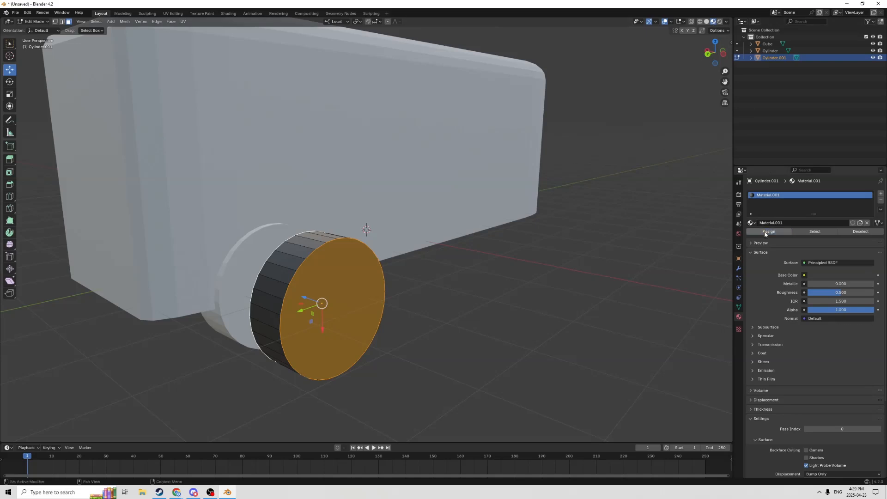
Bevel the edge of the wheel's outer face with several segments and an offset of about 0.002 m
scroll(523, 233, up, 1)
scroll(516, 227, down, 1)
middle_drag(494, 231, 483, 229)
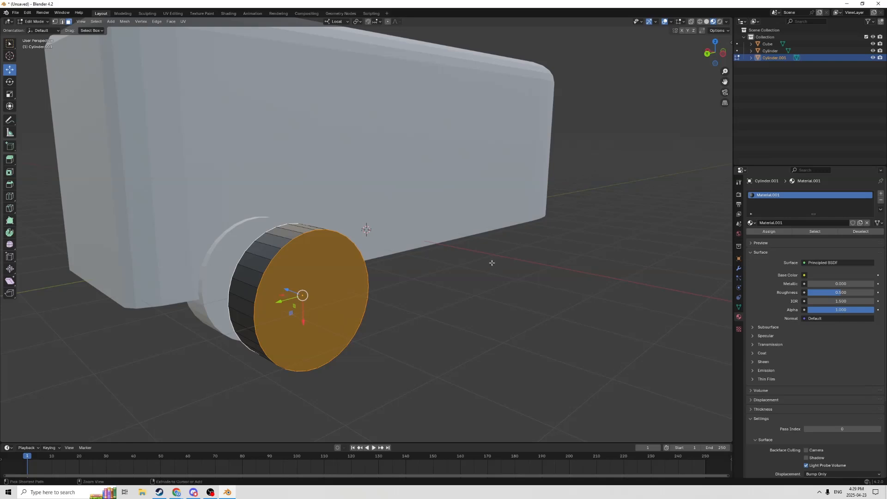
key(ctrl+b)
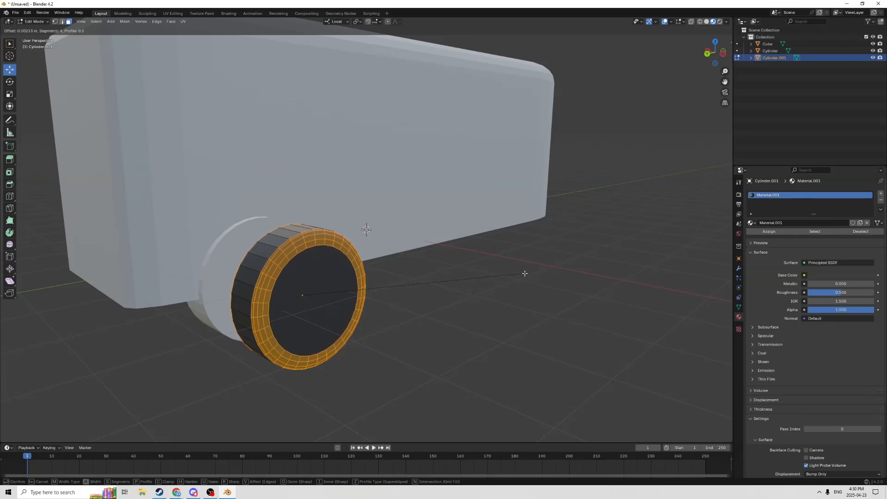
click(526, 273)
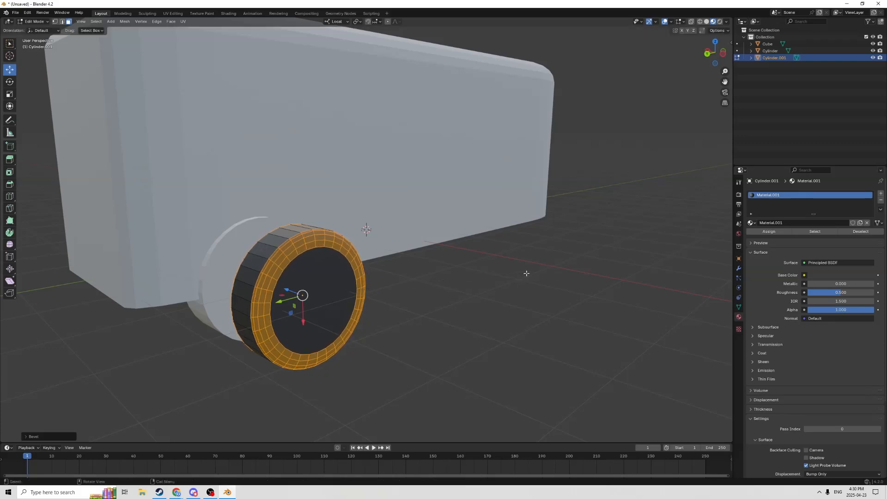
Add a second material with a near-black base color and assign it to the wheel's beveled faces
click(881, 195)
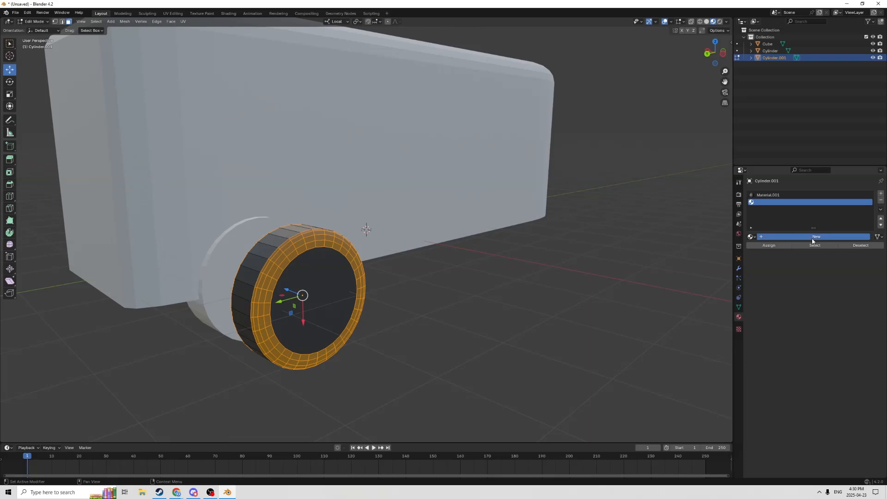
click(815, 236)
click(835, 290)
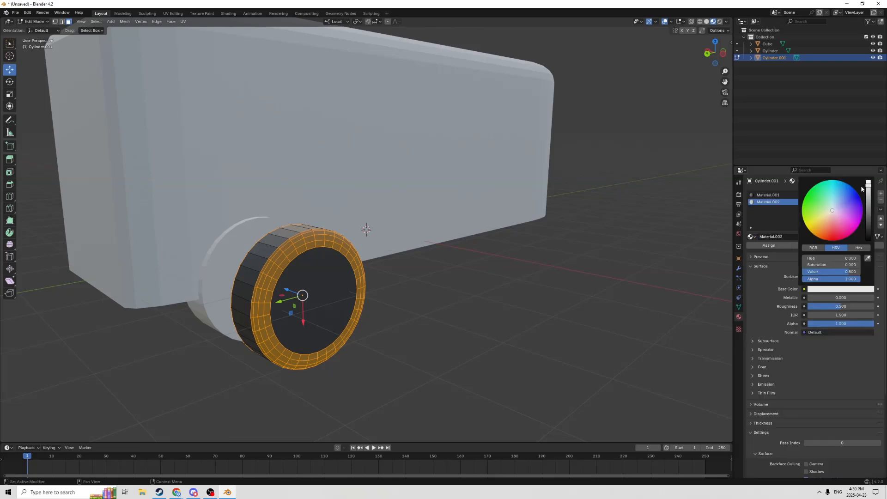
drag(868, 186, 869, 227)
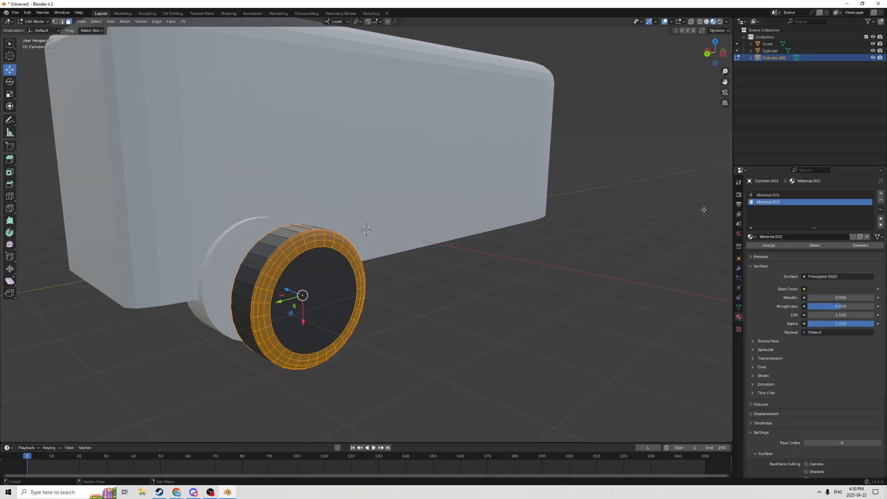
click(768, 247)
Select only the circular face in the center of the wheel's outer side
click(525, 292)
scroll(524, 284, up, 2)
middle_drag(527, 280, 537, 278)
click(355, 297)
middle_drag(347, 272, 393, 273)
shift+click(533, 277)
mouse_move(531, 277)
middle_down()
mouse_move(423, 263)
mouse_move(343, 239)
mouse_move(520, 274)
middle_up()
key(i)
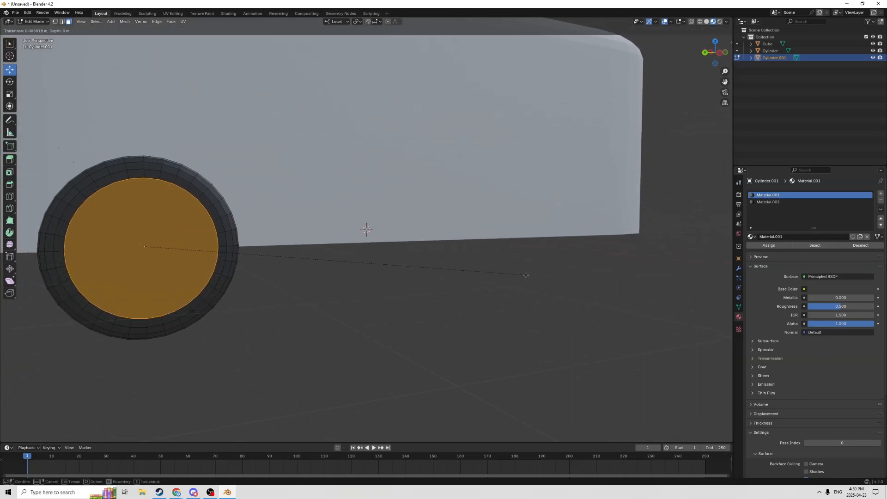
right_click(524, 275)
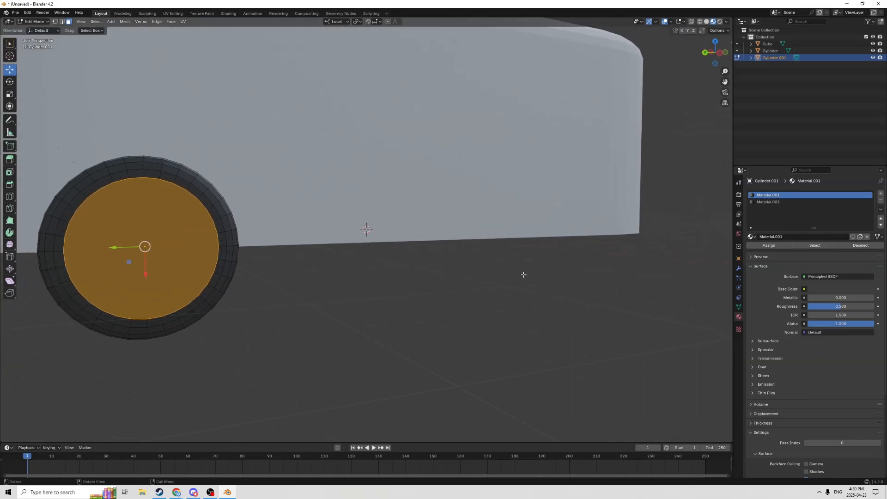
click(26, 12)
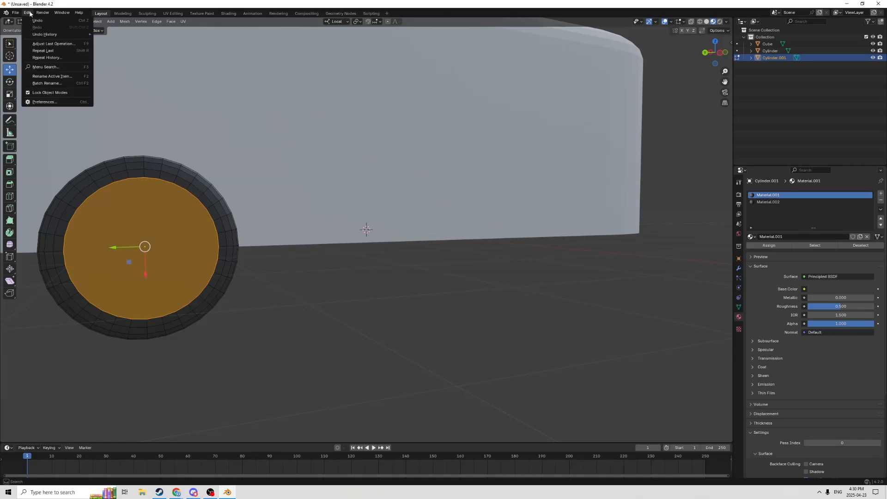
click(35, 21)
Add a third material with a medium gray base color and assign it to the wheel's central face
middle_drag(534, 205, 878, 203)
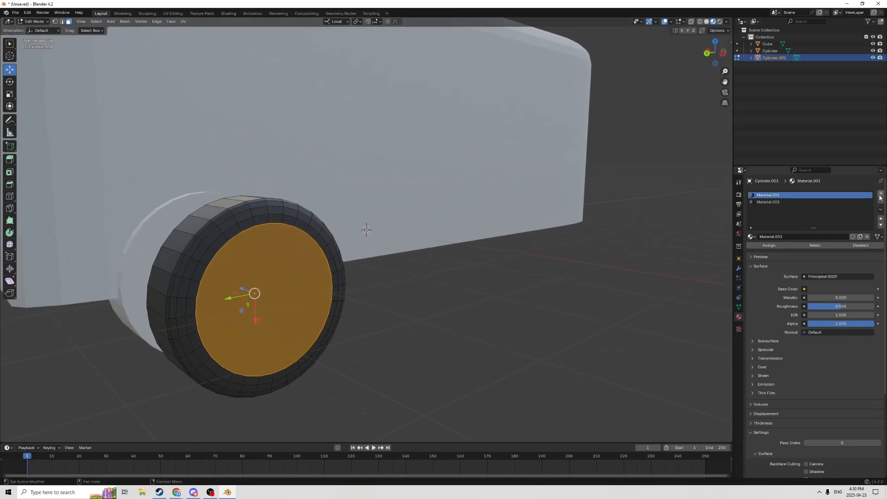
click(881, 193)
click(807, 236)
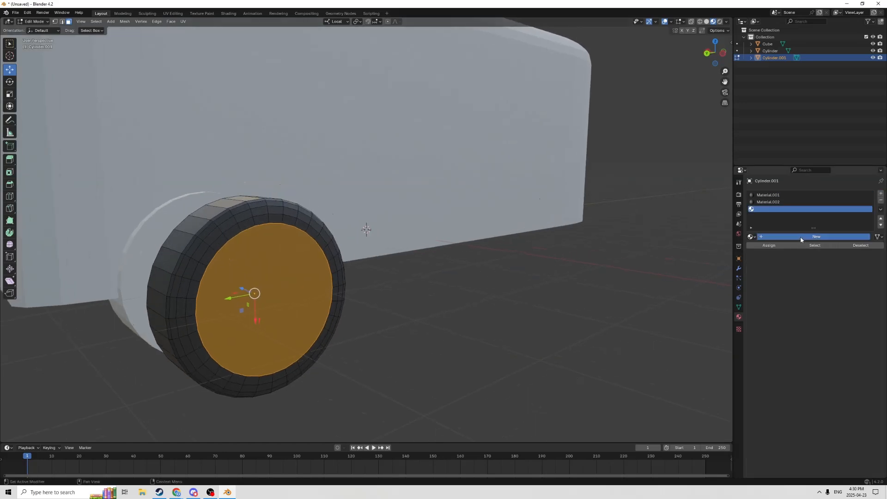
click(816, 291)
drag(869, 189, 869, 215)
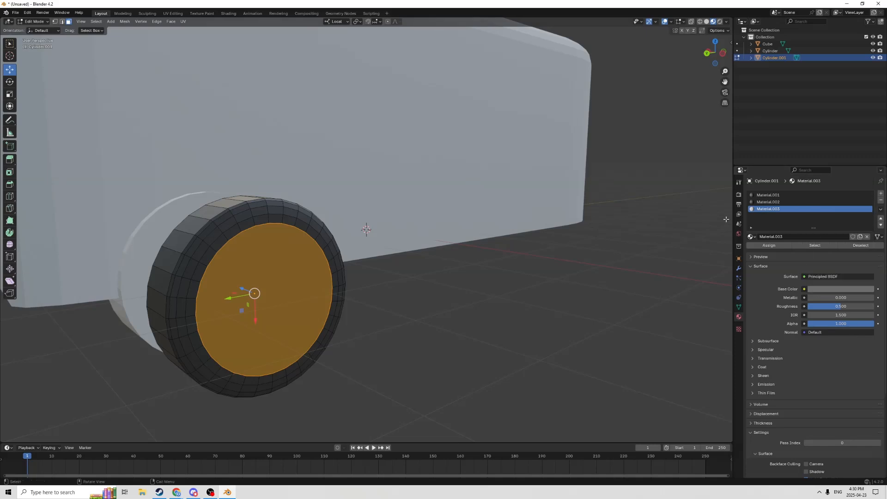
middle_drag(601, 250, 599, 245)
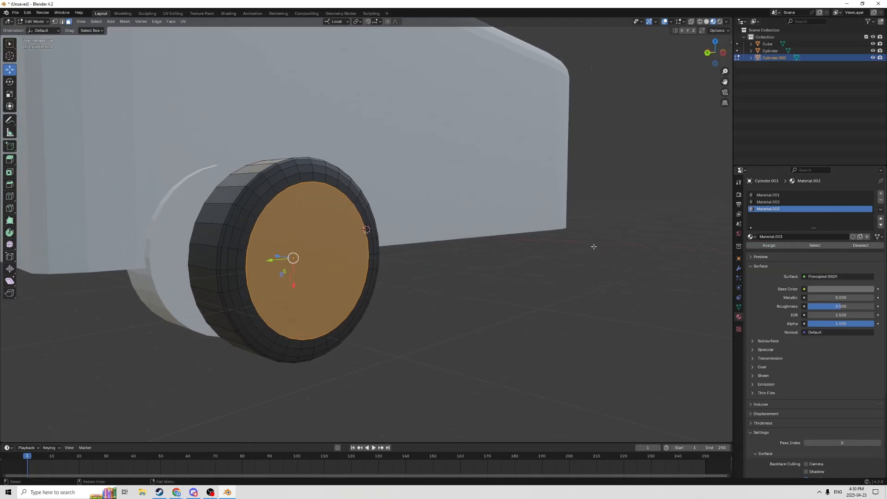
Inset the wheel's central face slightly to leave a thin rim around it
key(i)
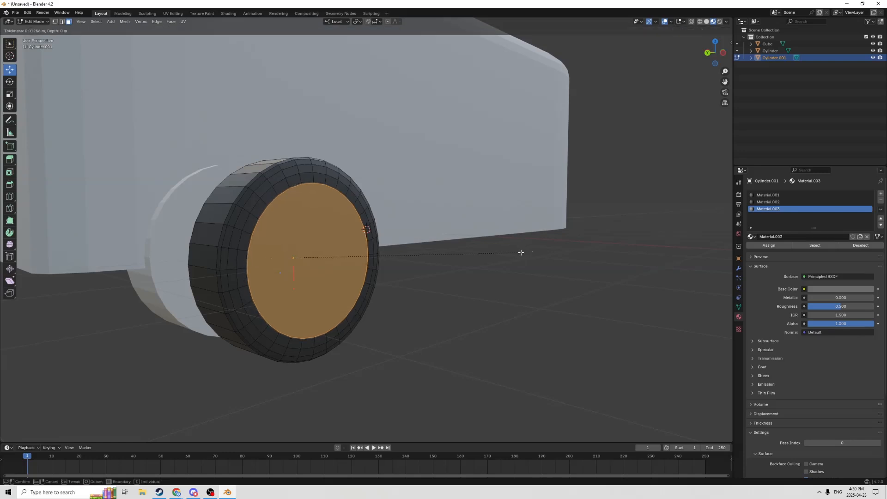
click(519, 252)
middle_drag(519, 252, 523, 252)
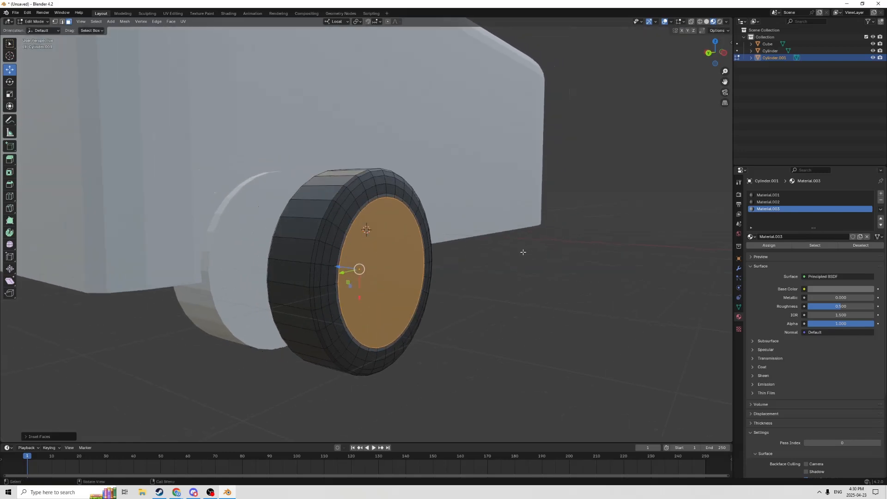
Extrude the inset face in place and scale it along local Z to recess it into the wheel
key(e)
right_click(436, 216)
click(9, 95)
middle_drag(361, 277, 407, 294)
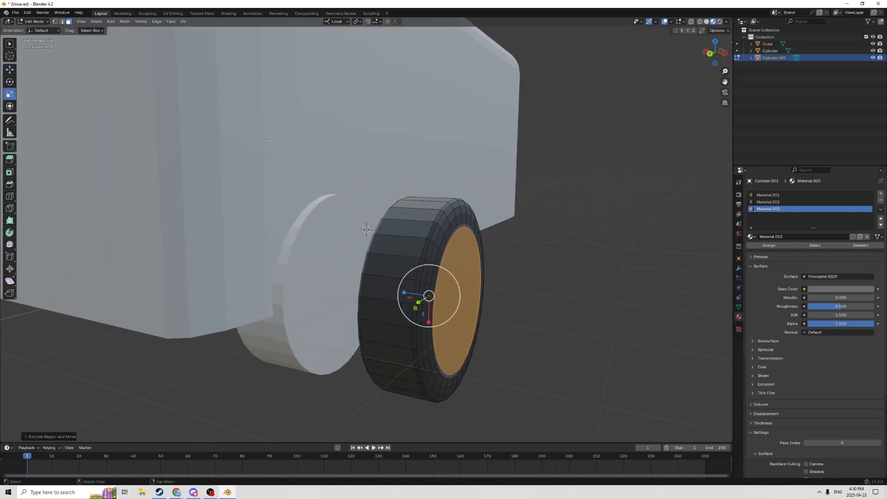
drag(402, 292, 415, 294)
middle_drag(401, 271, 371, 268)
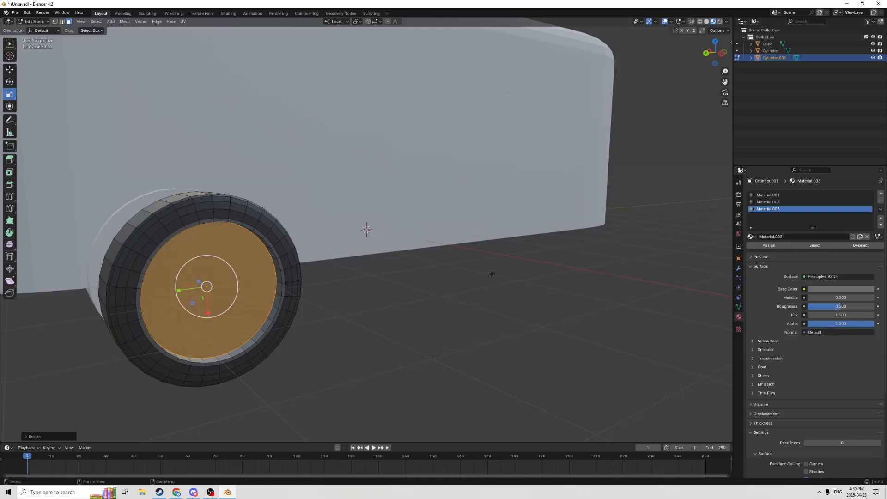
Scale the recessed face uniformly to about 0.98 and inset it deeply to leave a small central hub face
key(s)
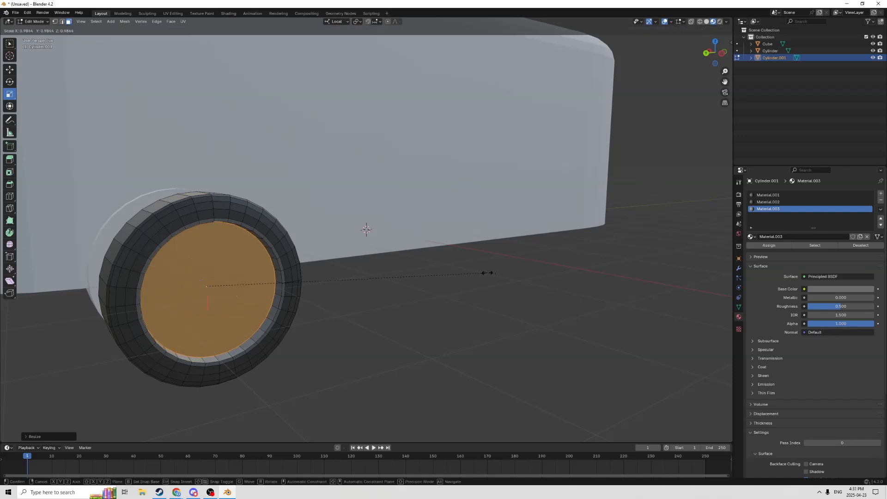
click(487, 273)
middle_drag(485, 271, 454, 254)
key(i)
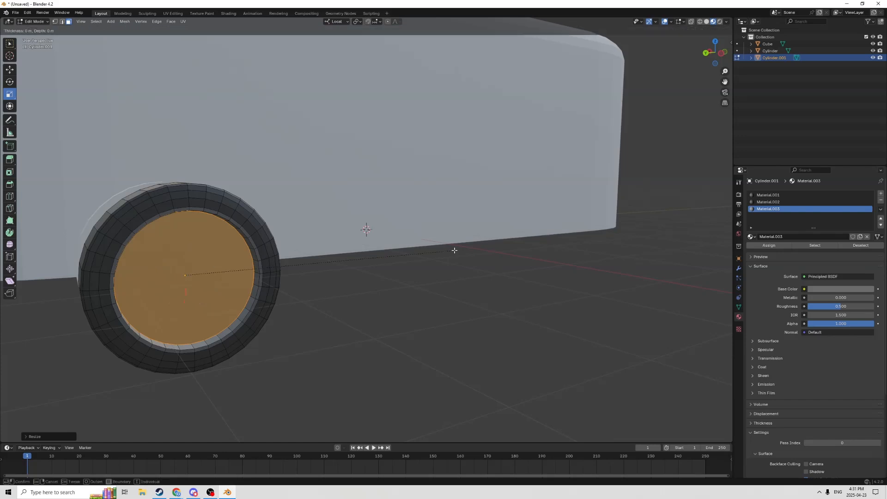
click(416, 247)
middle_drag(415, 248, 459, 271)
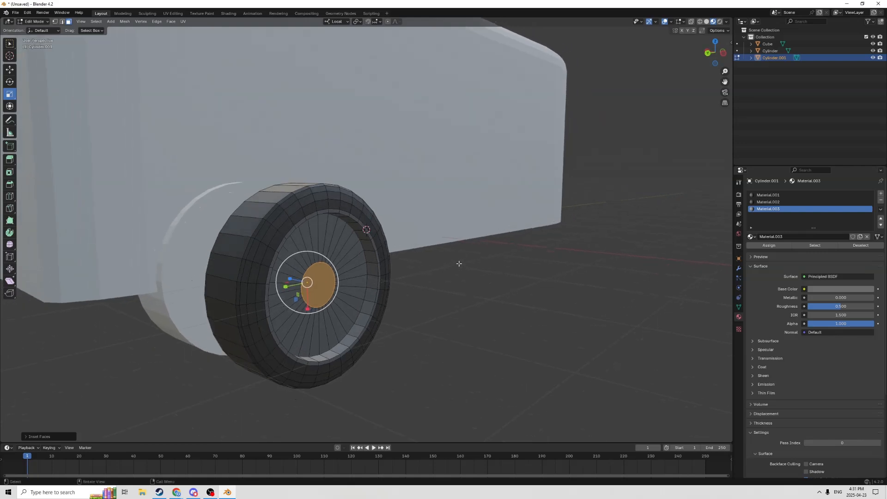
Extrude the small hub face in place and scale it along local Z to raise a protruding hub
key(e)
click(458, 242)
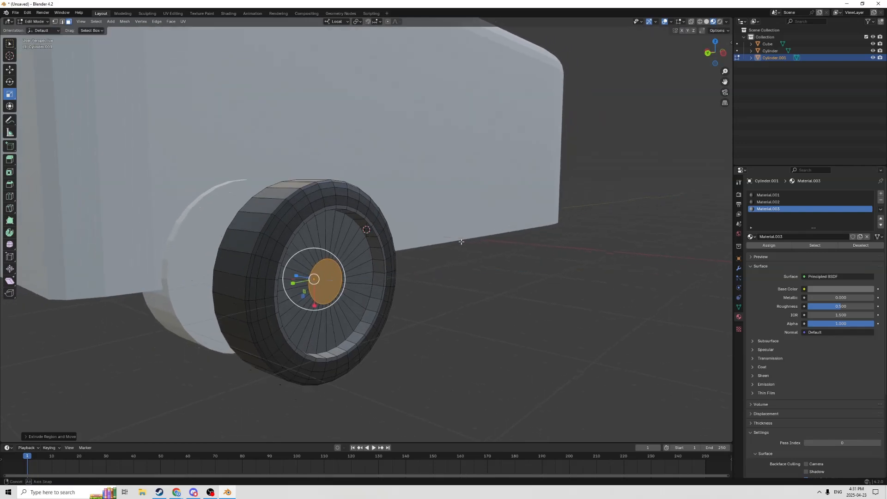
middle_drag(457, 242, 355, 266)
drag(355, 267, 344, 265)
middle_drag(351, 261, 391, 244)
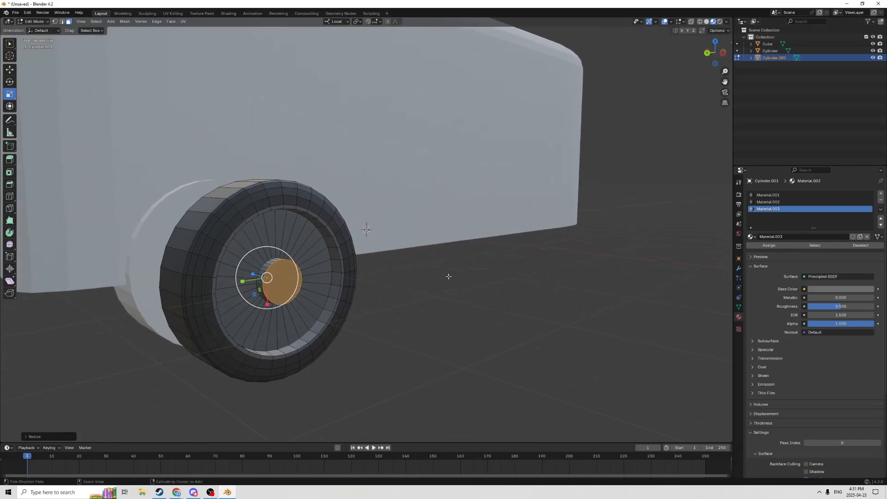
key(ctrl+b)
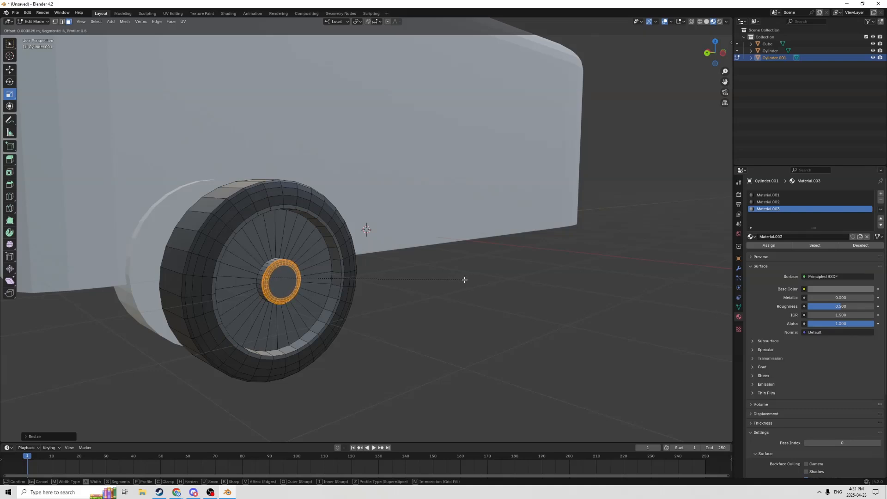
click(465, 279)
middle_drag(298, 275, 525, 255)
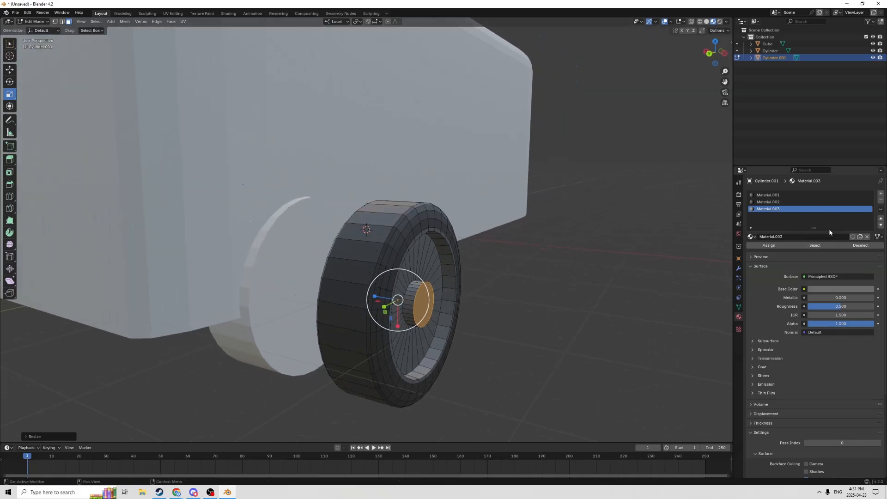
Bevel the edge of the wheel's hub face slightly with 4 segments and return to Object Mode
middle_drag(456, 301, 393, 284)
key(ctrl+b)
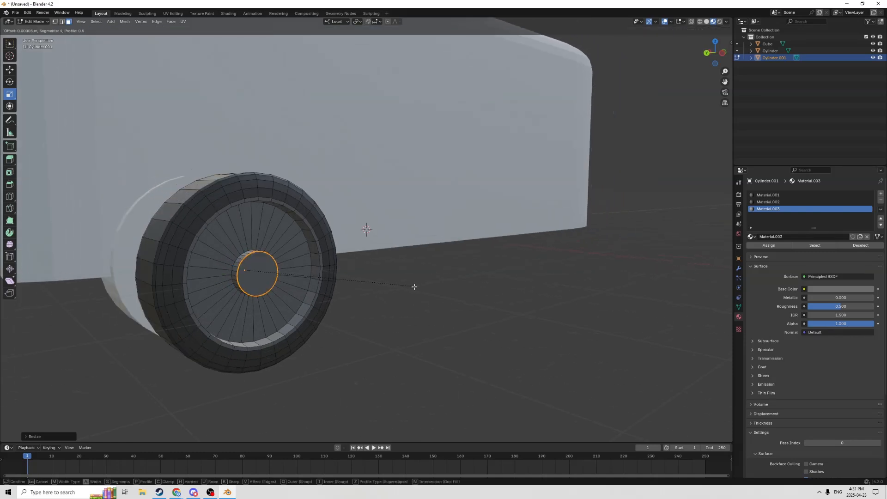
click(412, 288)
mouse_move(413, 289)
middle_down()
mouse_move(422, 295)
mouse_move(448, 284)
mouse_move(409, 283)
middle_up()
key(Tab)
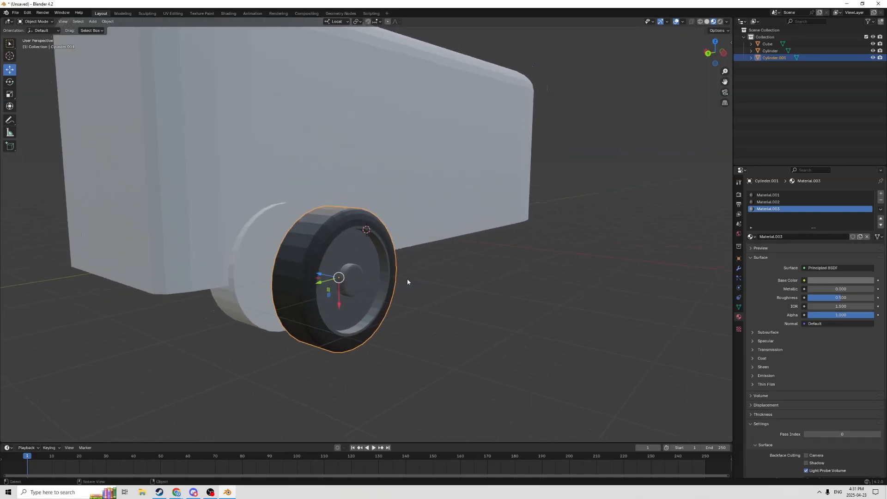
Shade the wheel auto smooth, with the smoothing angle set to 35° and Ignore Sharpness enabled
right_click(323, 273)
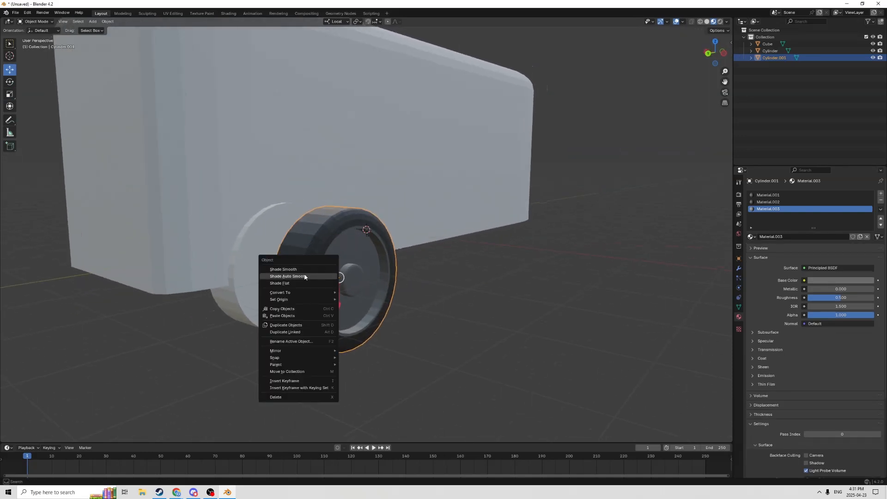
click(305, 276)
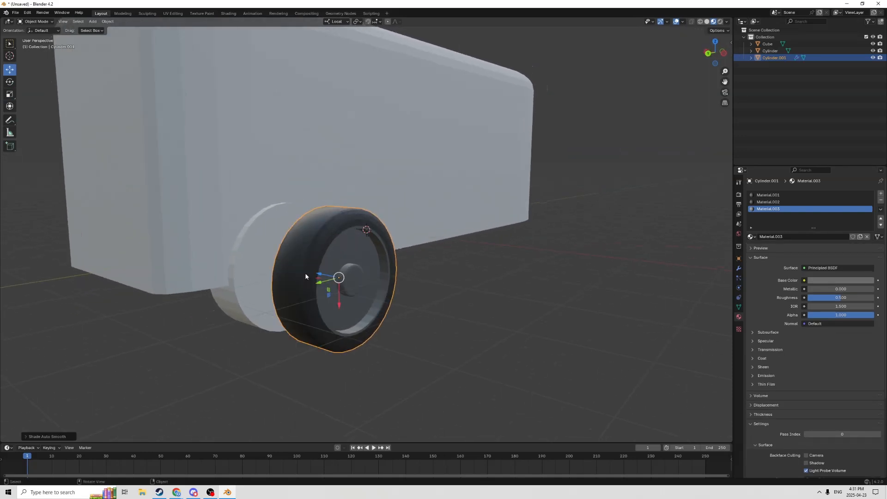
click(738, 268)
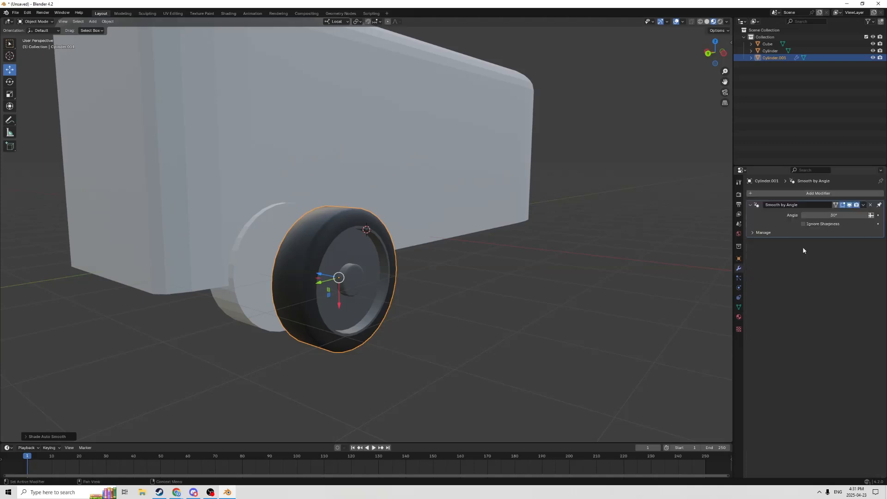
click(813, 215)
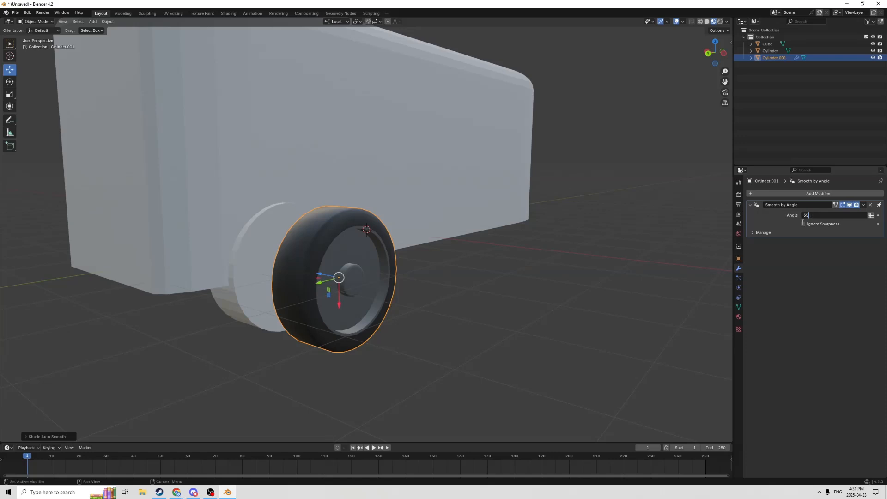
key(Return)
Scale the detailed wheel down uniformly to about 0.99
middle_drag(570, 282, 293, 293)
click(341, 277)
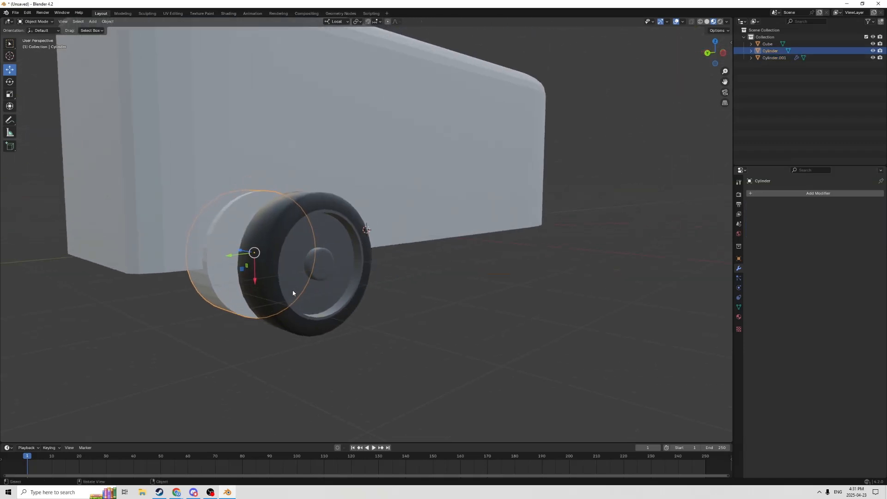
click(334, 263)
middle_drag(334, 262, 315, 262)
key(s)
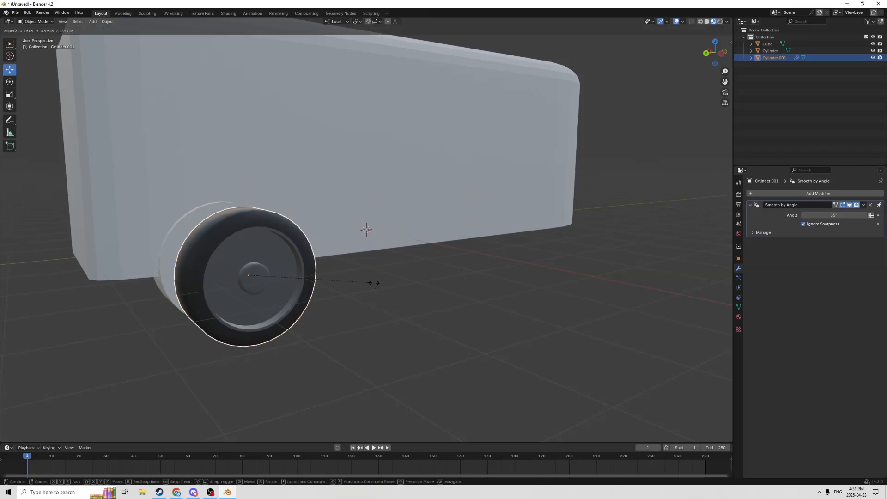
click(372, 283)
middle_drag(368, 286, 390, 279)
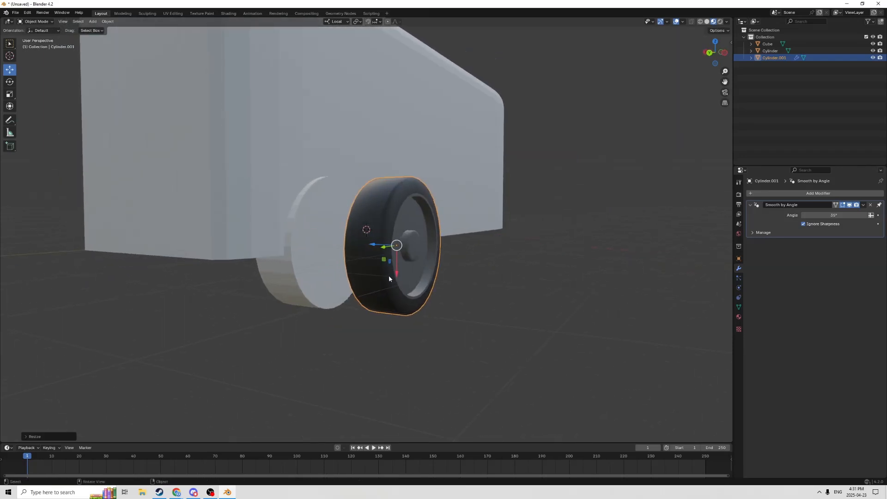
Switch the viewport to solid shading and duplicate the plain cylinder beside the wheel in place
click(327, 279)
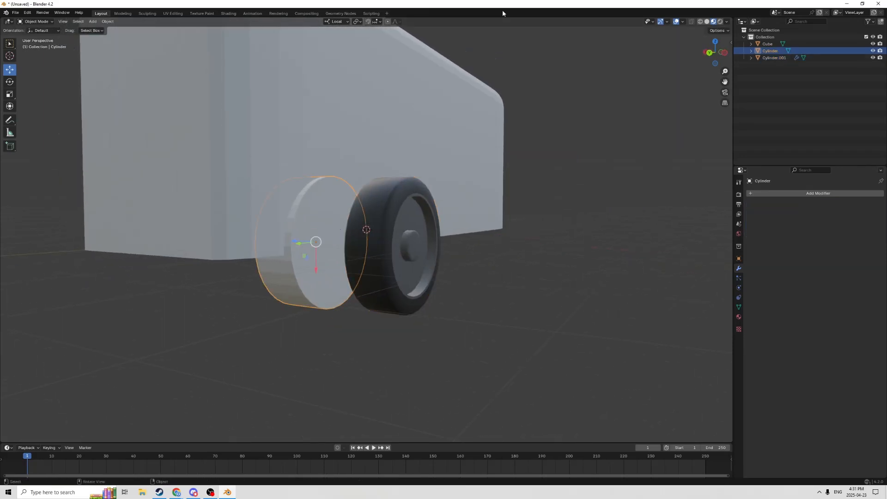
click(707, 22)
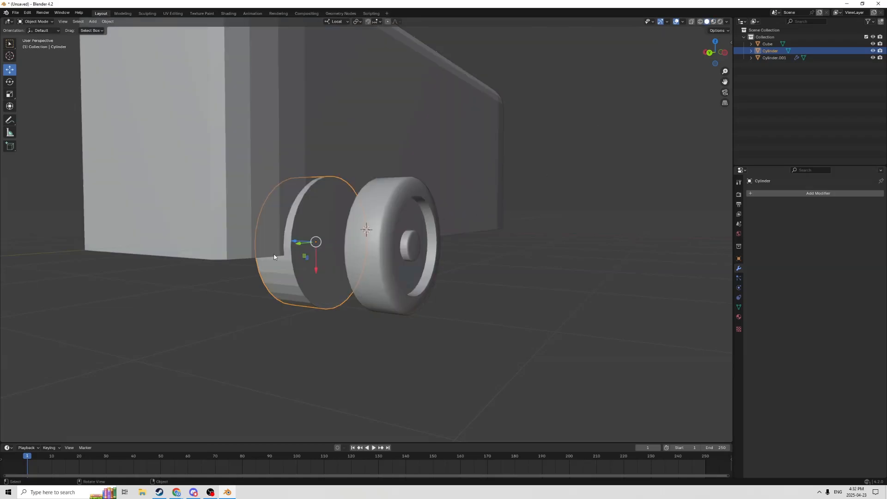
middle_drag(321, 252, 303, 242)
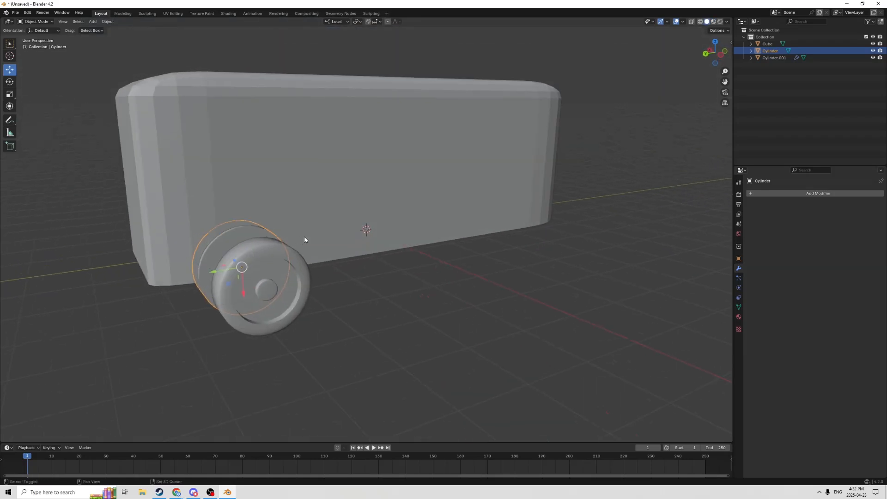
key(shift+d)
right_click(422, 228)
middle_drag(422, 228, 457, 259)
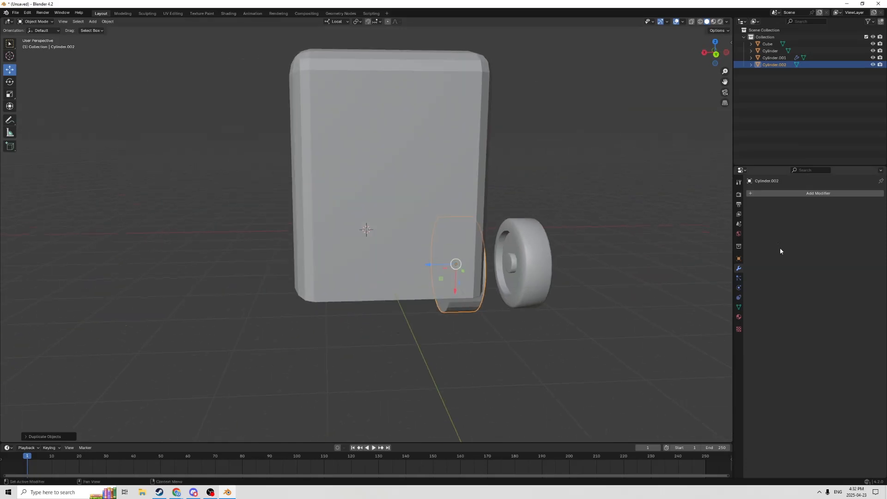
Set the duplicate cylinder's Location X to 0.013308 m to place it on the opposite side of the body
click(739, 259)
click(804, 216)
click(806, 215)
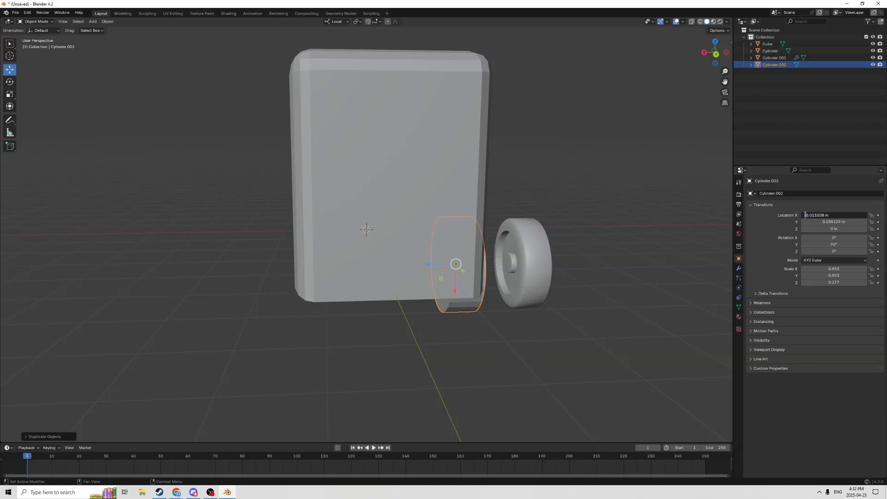
key(Return)
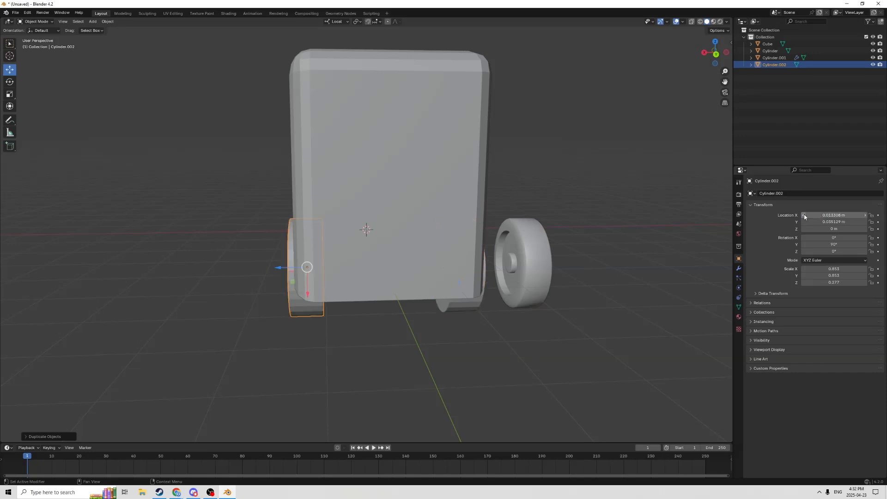
Duplicate both plain cylinders and move the copies along Y towards the rear, to a Y location of about -0.019 m
middle_drag(664, 182, 310, 198)
shift+click(292, 178)
key(shift+d)
right_click(286, 193)
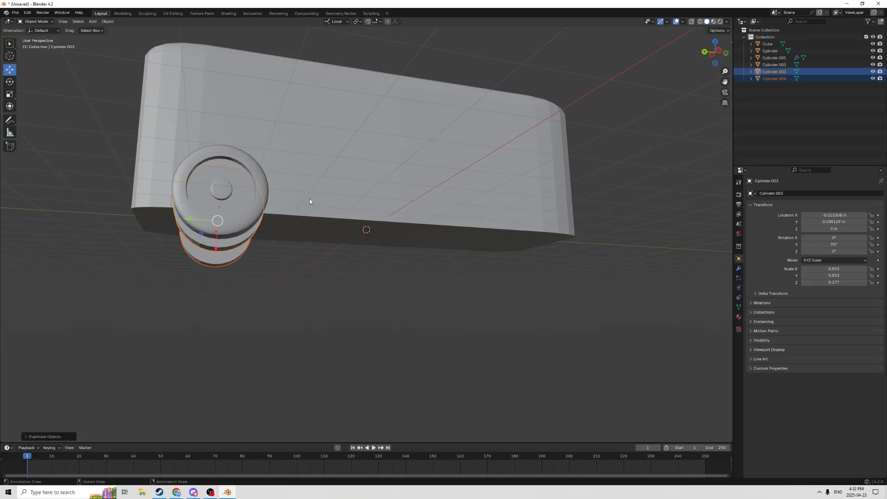
key(g)
key(y)
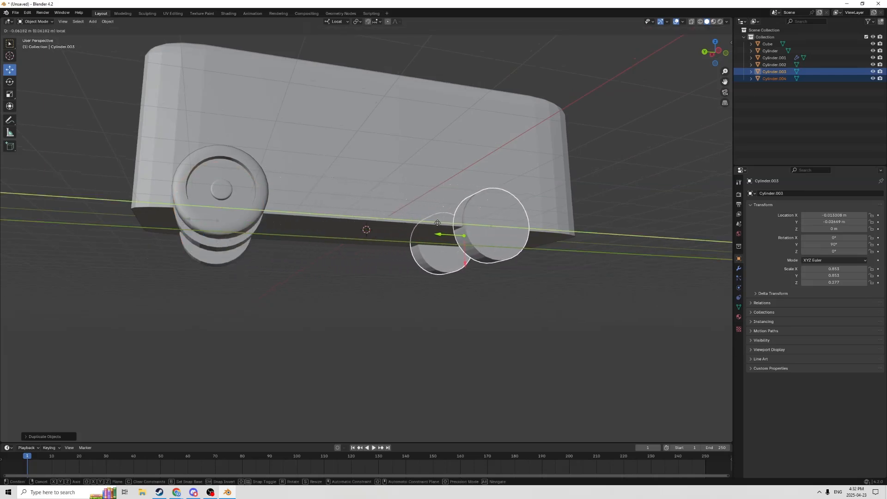
click(423, 224)
middle_drag(423, 224, 400, 231)
drag(429, 229, 414, 230)
Duplicate the rear cylinder pair and move the copies further back along Y to about -0.0375 m
key(shift+d)
key(Escape)
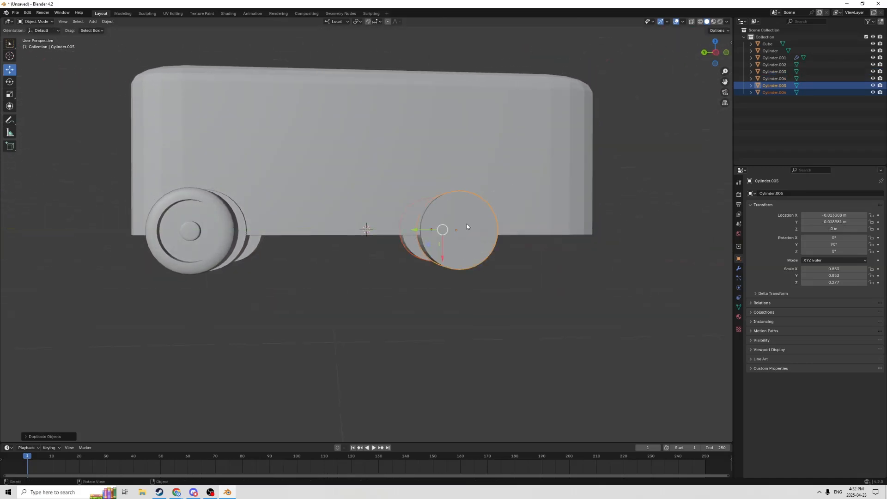
middle_drag(467, 223, 441, 232)
drag(421, 233, 500, 232)
middle_drag(500, 232, 344, 240)
shift+click(289, 247)
shift+click(378, 260)
shift+click(421, 241)
shift+click(499, 229)
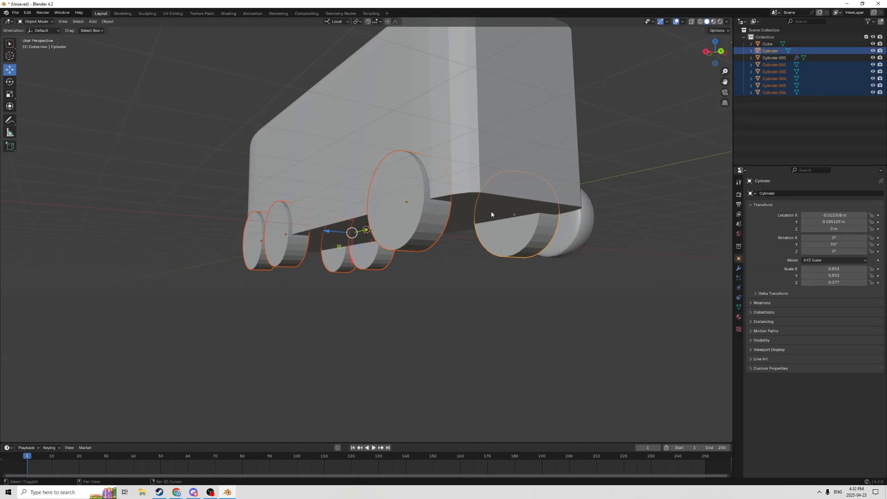
shift+click(463, 132)
middle_drag(453, 136, 428, 247)
Cut all six plain cylinders out of the vehicle body with a non-destructive Boolean Difference, using the body as the active object
click(257, 278)
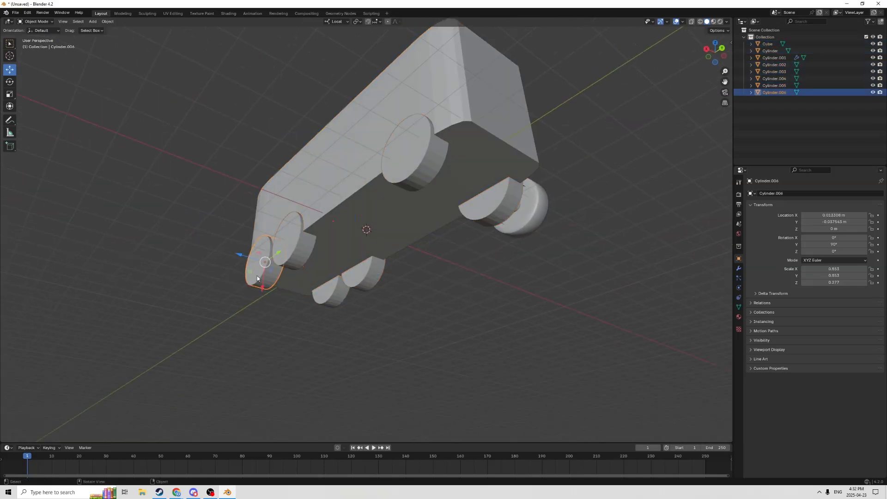
shift+click(333, 295)
shift+click(287, 244)
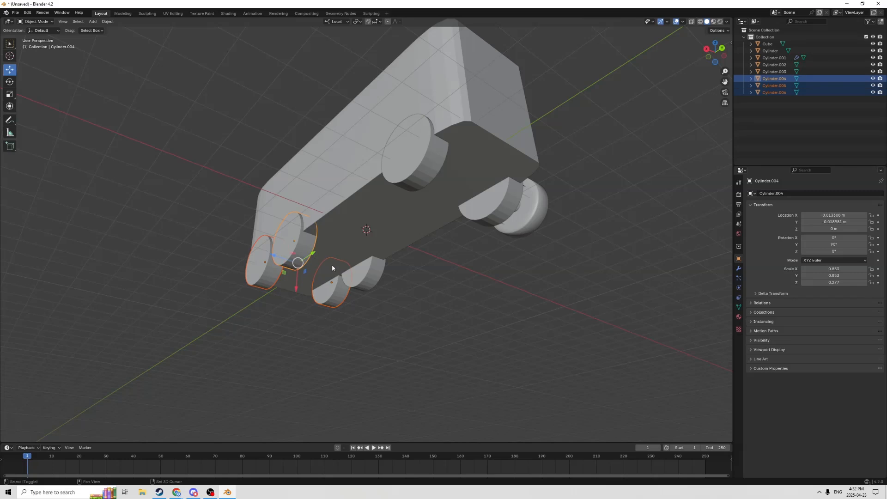
shift+click(370, 278)
shift+click(418, 166)
shift+click(496, 211)
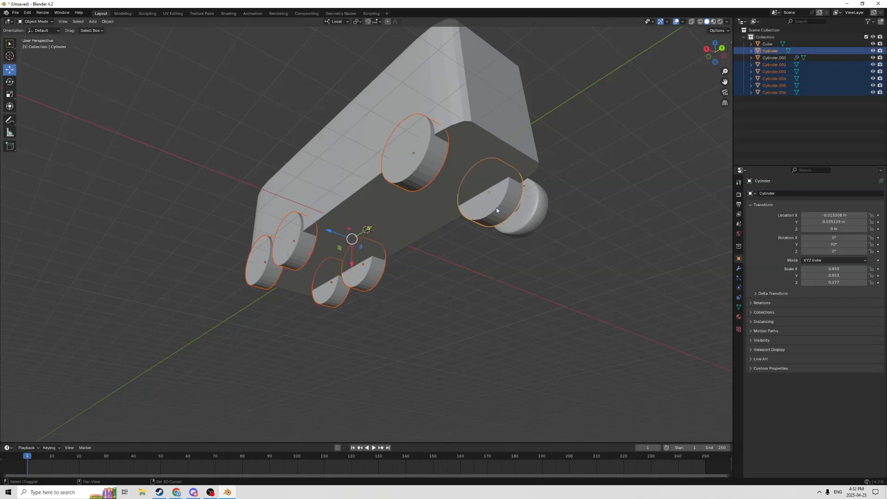
shift+click(356, 211)
middle_drag(311, 187, 356, 212)
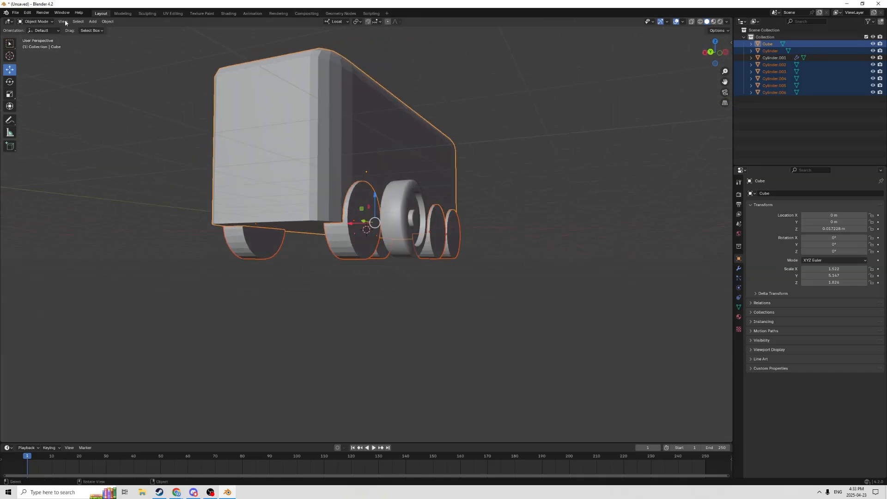
click(108, 21)
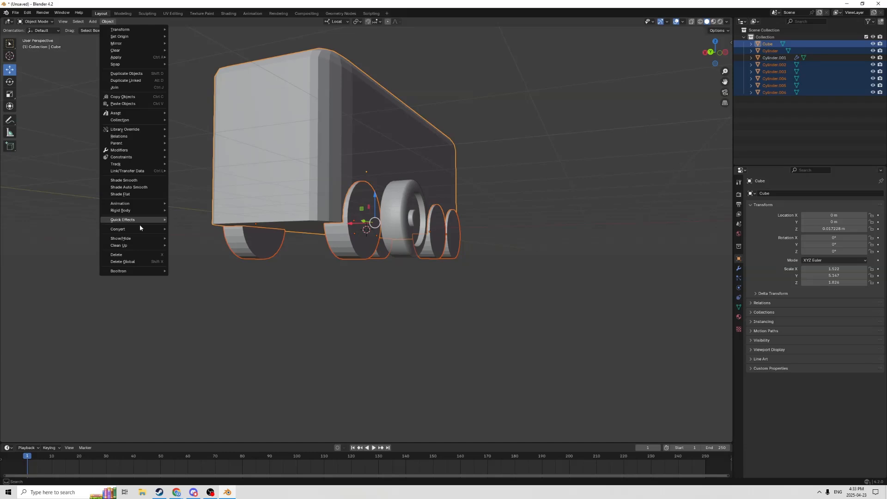
mouse_move(136, 275)
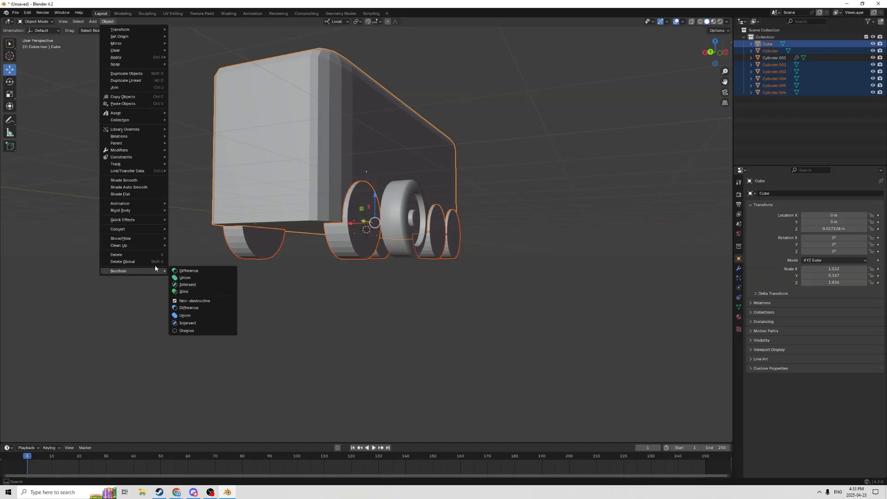
click(185, 309)
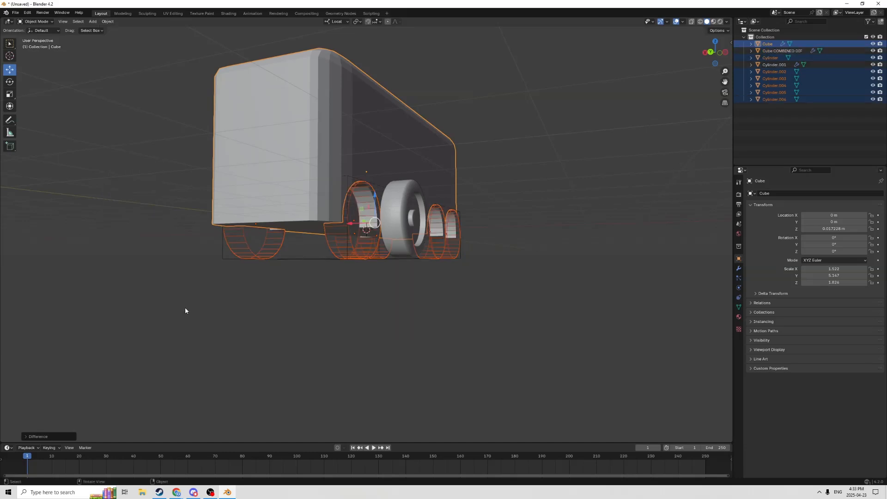
Apply the DIF COMBINED Boolean modifier on the vehicle body
click(338, 109)
middle_drag(337, 109, 496, 122)
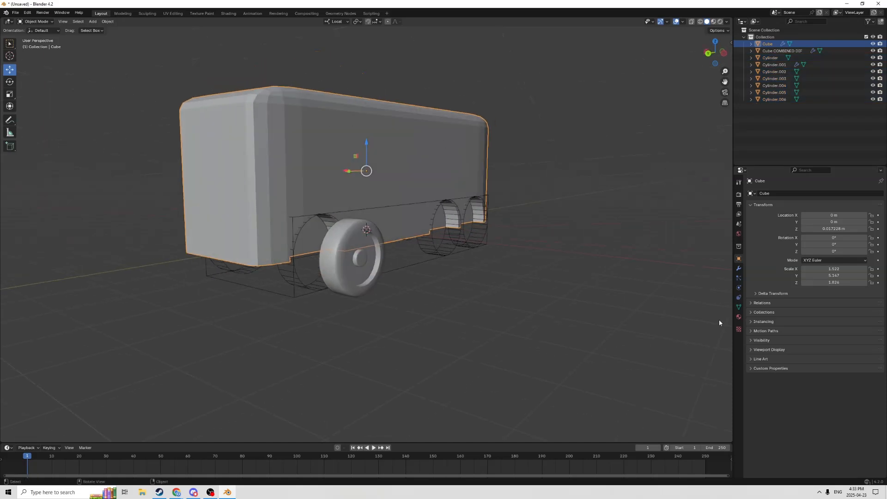
click(738, 268)
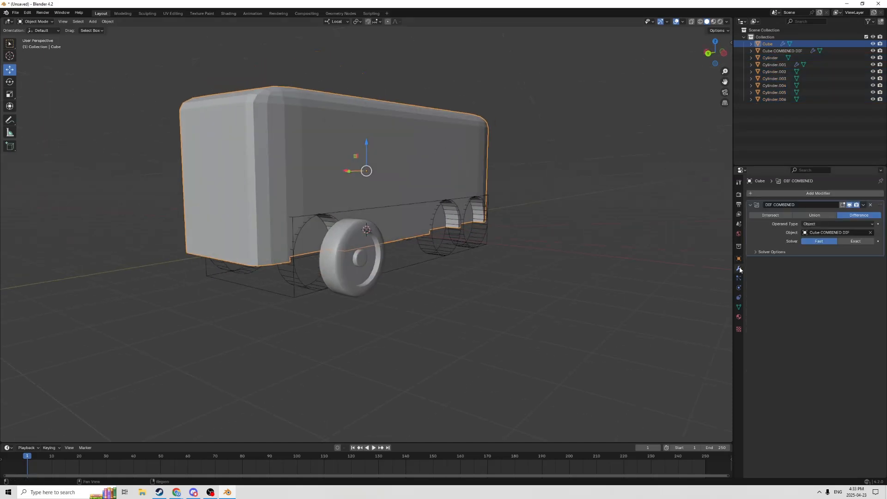
click(863, 204)
click(844, 212)
Delete the six wireframe cutter cylinders and the combined difference object, keeping the body and the detailed wheel
mouse_move(508, 277)
middle_down()
mouse_move(489, 287)
mouse_move(502, 261)
middle_up()
click(394, 223)
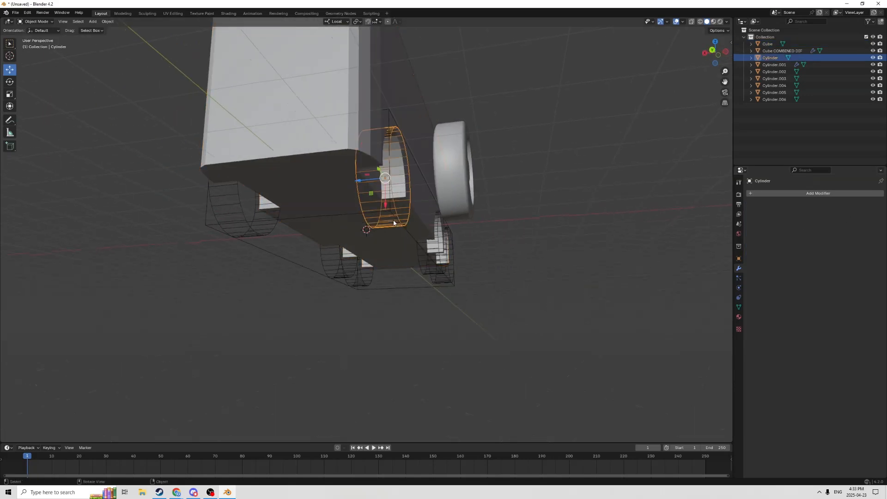
key(Delete)
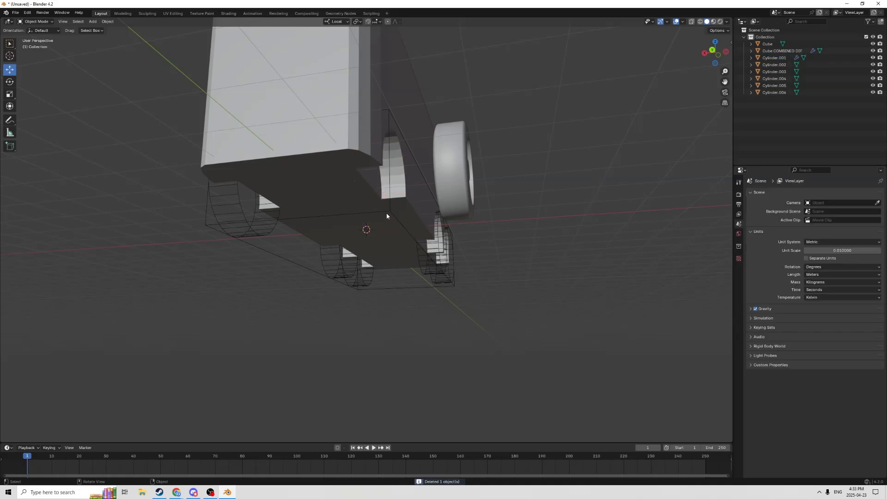
click(392, 215)
key(Delete)
click(431, 264)
key(Delete)
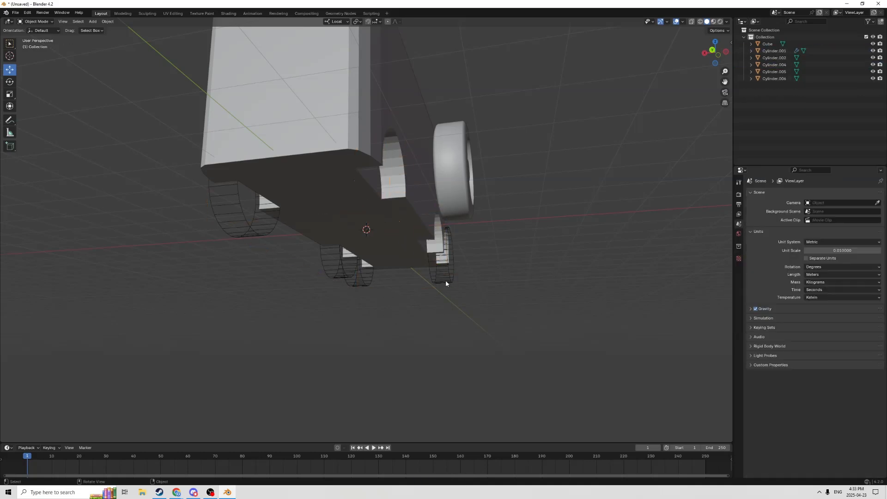
click(443, 278)
key(Delete)
click(355, 285)
key(Delete)
click(335, 267)
key(Delete)
click(243, 203)
key(Delete)
Move the detailed wheel sideways into the front wheel arch of the body, to about X -0.0136 m, and adjust its height slightly
middle_drag(318, 224, 300, 235)
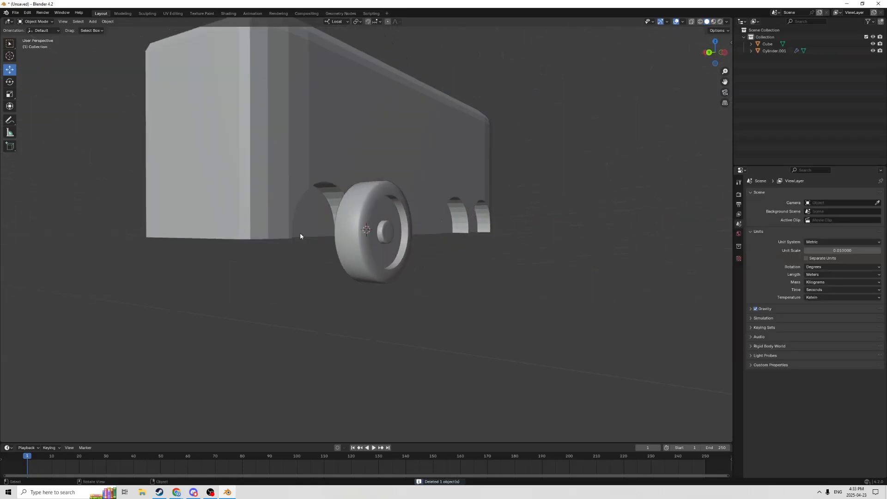
scroll(717, 270, up, 2)
click(238, 153)
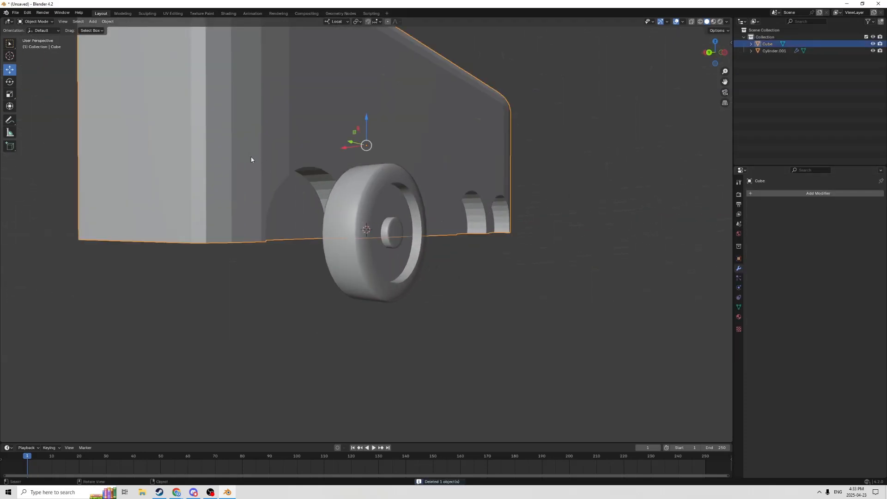
scroll(272, 174, down, 2)
middle_drag(272, 175, 378, 204)
middle_drag(591, 255, 511, 248)
scroll(201, 222, up, 2)
click(327, 224)
scroll(337, 219, down, 2)
middle_drag(343, 217, 511, 199)
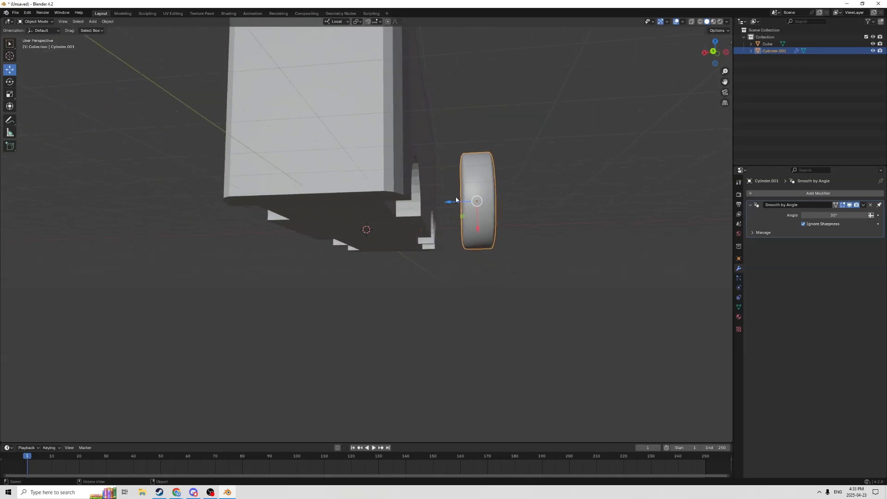
drag(453, 201, 383, 199)
middle_drag(384, 199, 309, 213)
scroll(331, 200, up, 2)
drag(160, 240, 160, 245)
mouse_move(171, 233)
middle_down()
mouse_move(162, 236)
mouse_move(169, 234)
middle_up()
middle_drag(305, 232, 699, 251)
scroll(301, 233, down, 1)
scroll(286, 238, down, 3)
Duplicate the front wheel in place and set the copy's X location to 0.013592 m, placing it in the opposite front arch
key(shift+d)
right_click(314, 231)
click(739, 259)
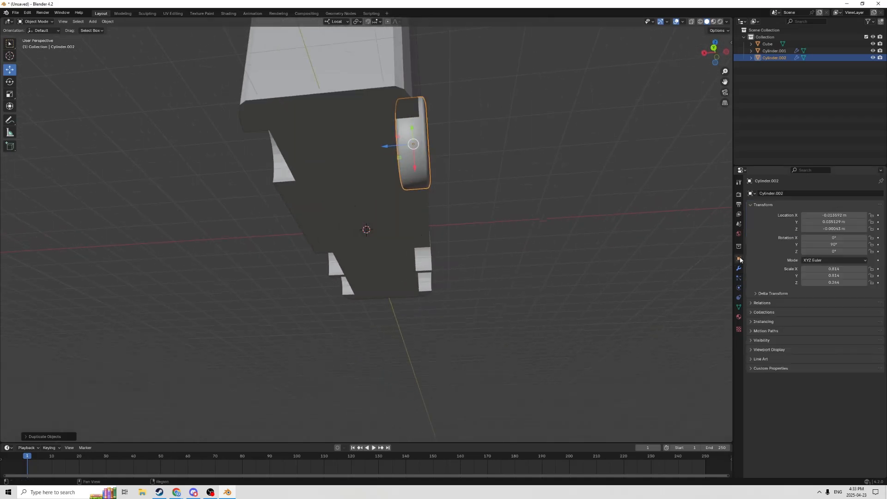
click(816, 216)
click(808, 215)
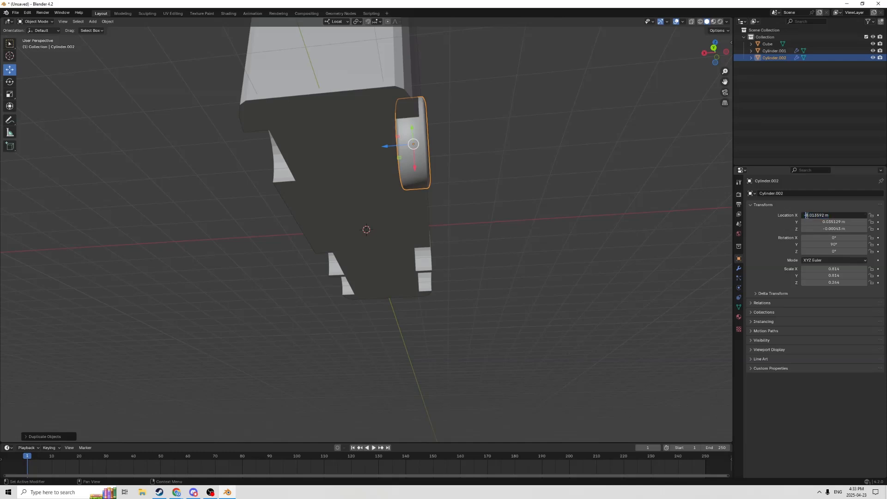
key(BackSpace)
key(Return)
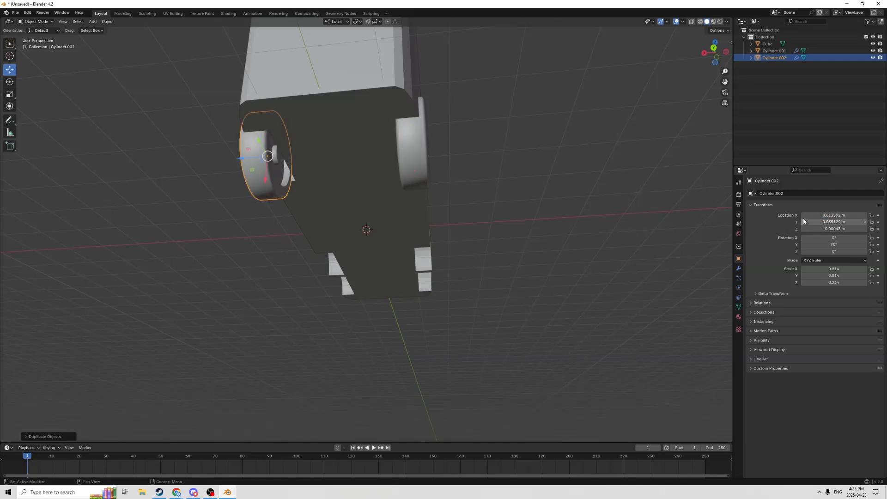
middle_drag(533, 202, 232, 220)
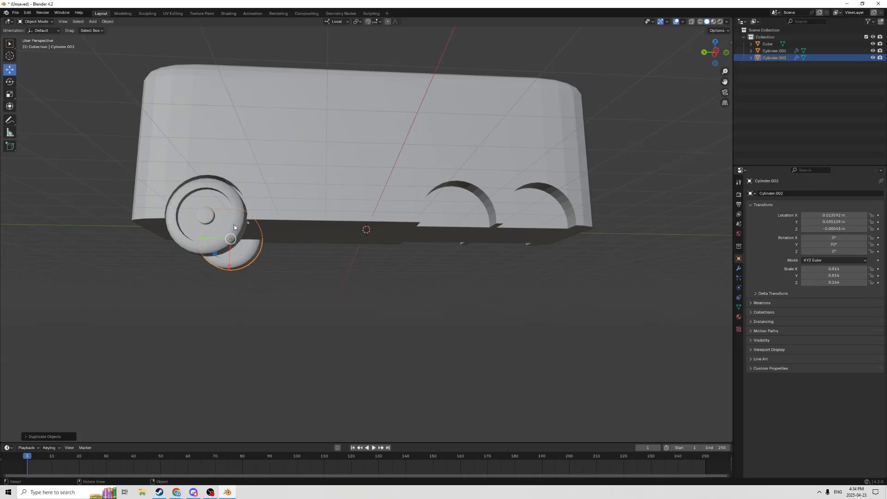
Duplicate both front wheels and move the copies along Y to about -0.0189 m, into the middle wheel arches
click(197, 221)
shift+click(232, 262)
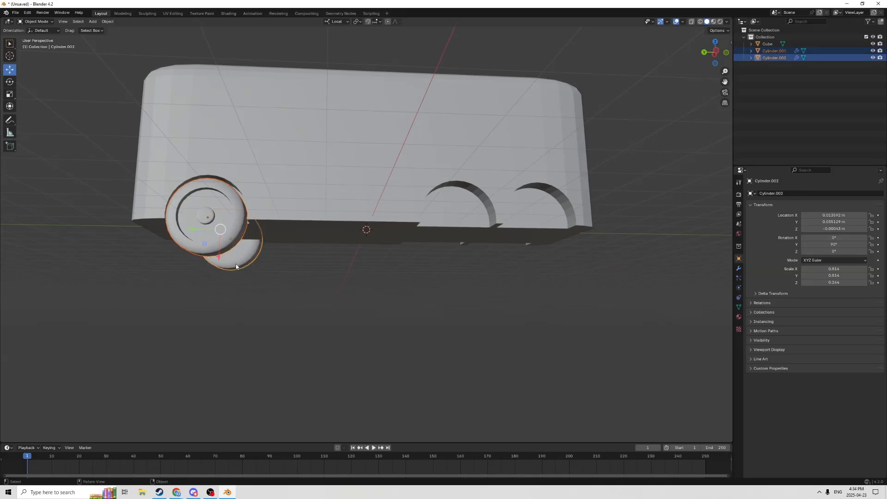
click(186, 217)
shift+click(238, 257)
key(shift+d)
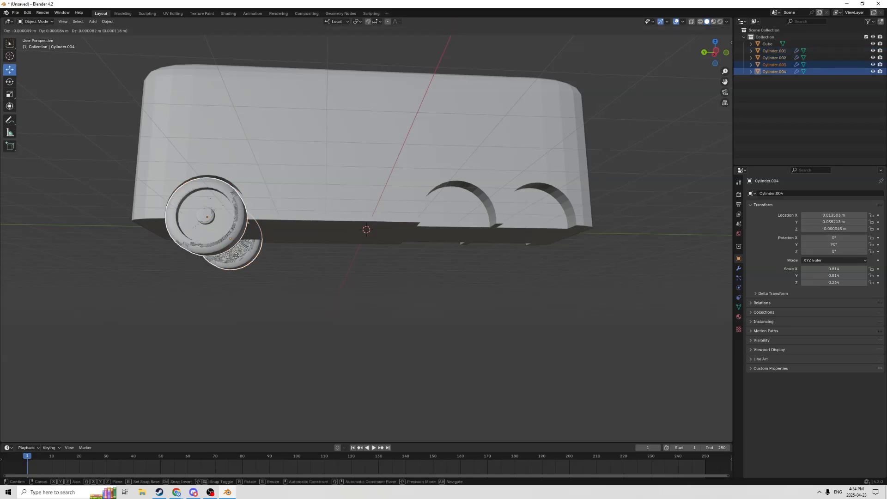
right_click(187, 234)
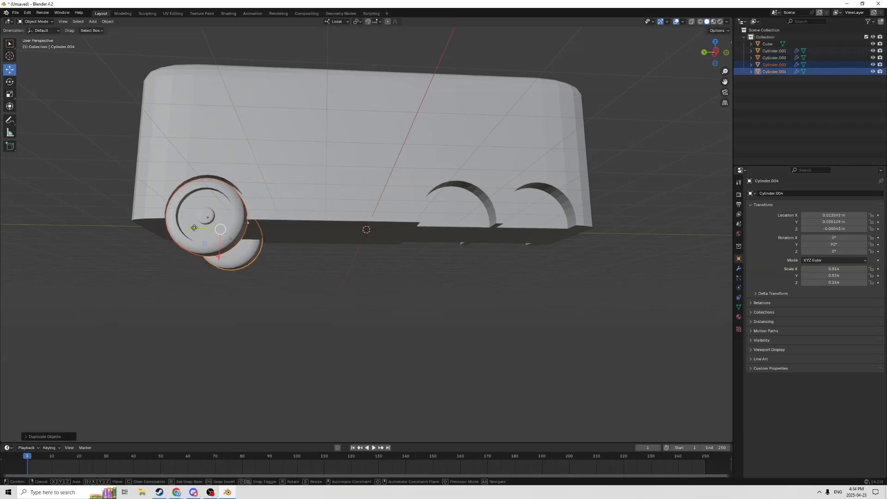
key(g)
key(y)
drag(416, 240, 415, 239)
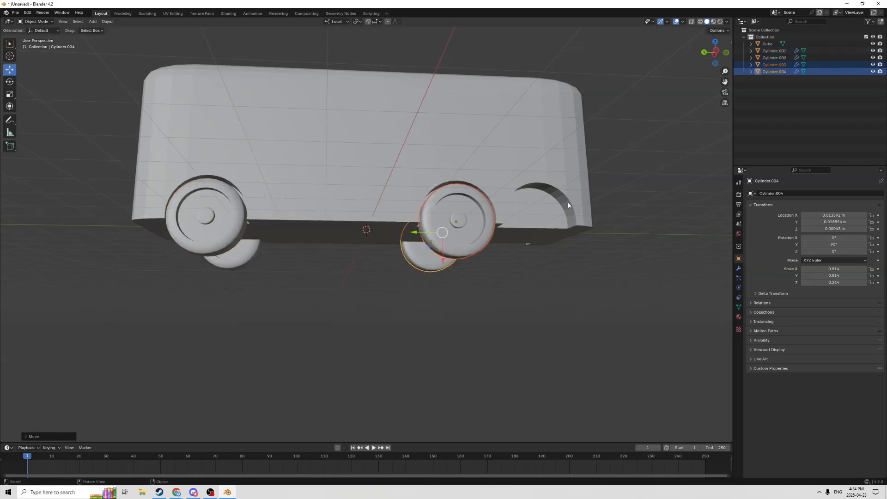
Duplicate the middle wheel pair and move the copies backward along Y until they sit in the rearmost wheel arches
middle_drag(610, 198, 599, 211)
scroll(599, 210, down, 1)
scroll(600, 210, up, 2)
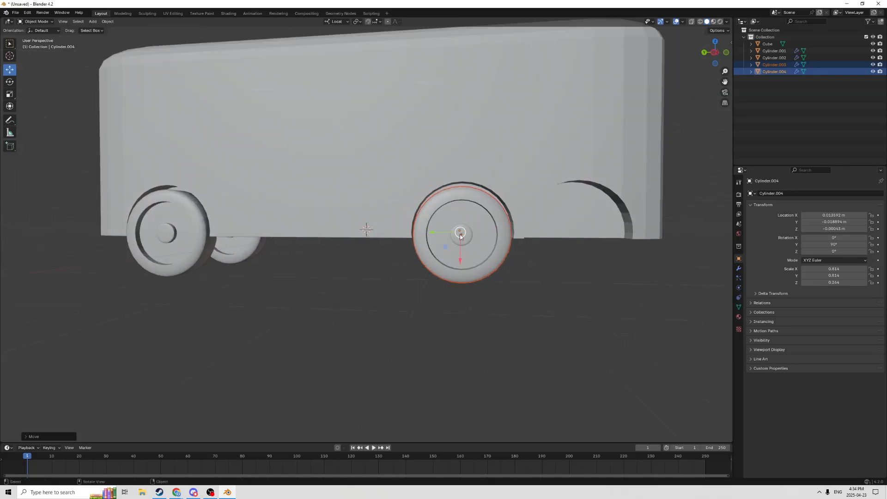
drag(432, 231, 536, 226)
key(shift+d)
right_click(429, 233)
middle_drag(536, 227, 532, 221)
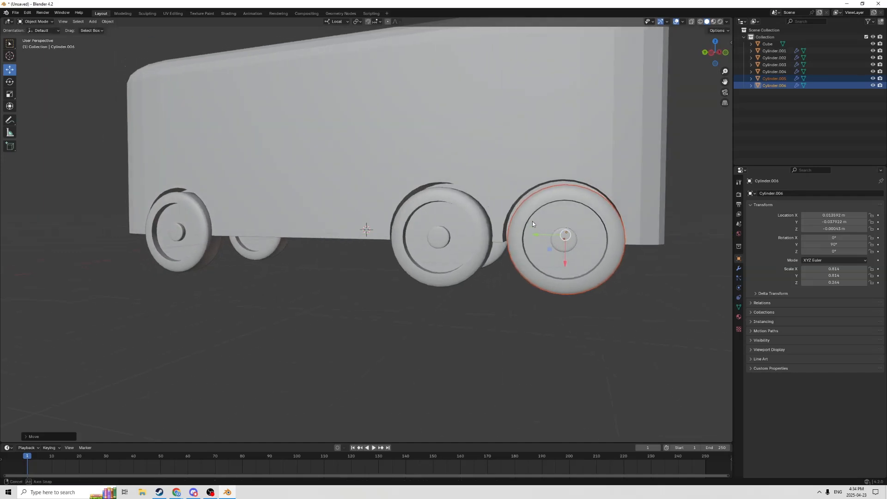
drag(540, 232, 533, 235)
middle_drag(534, 234, 330, 269)
scroll(292, 235, down, 2)
middle_drag(292, 235, 315, 228)
In the body's Edit Mode, add seven crosswise loop cuts over the roof and upper sides, between the rounded ends
click(283, 208)
middle_drag(281, 204, 363, 200)
key(Tab)
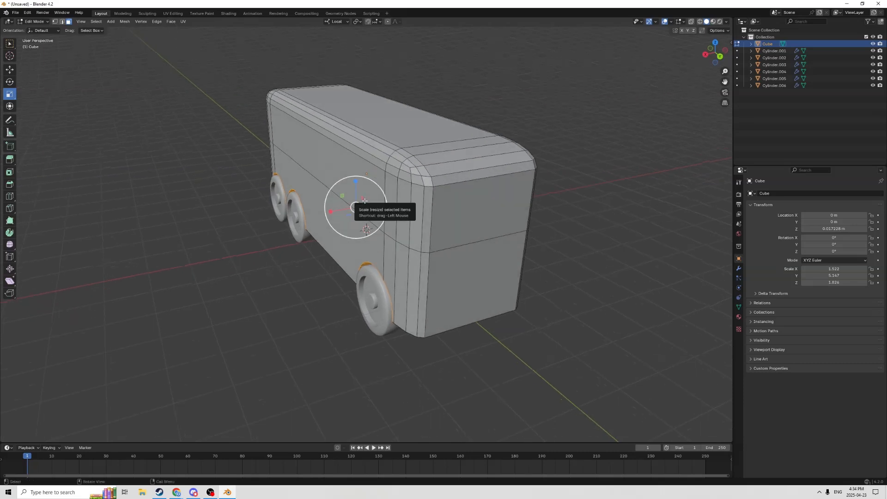
key(alt+a)
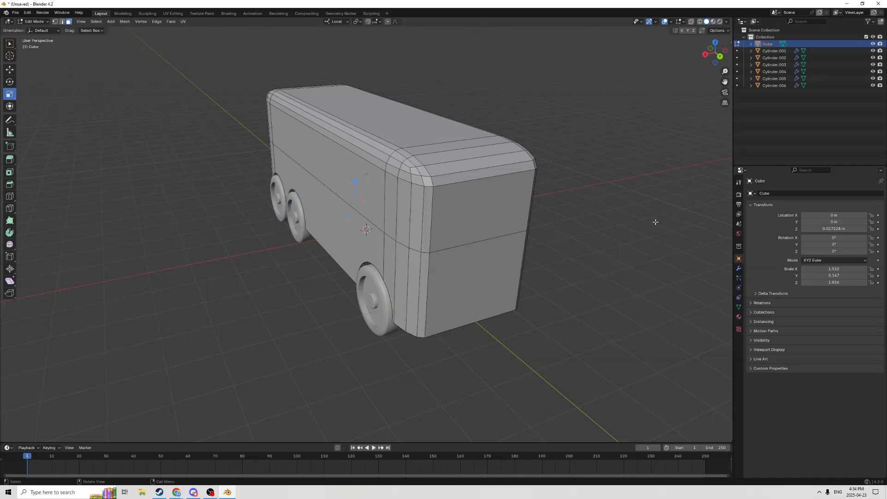
middle_drag(599, 202, 604, 194)
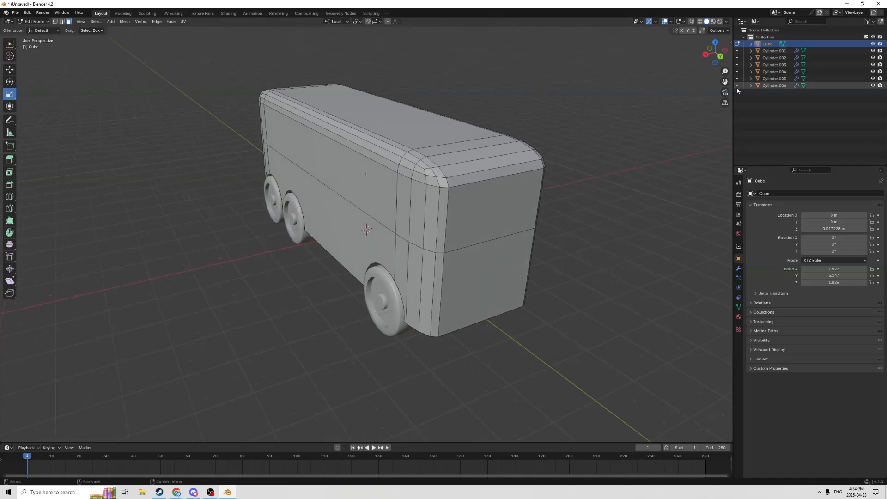
drag(725, 82, 712, 110)
middle_drag(536, 144, 597, 152)
key(ctrl+r)
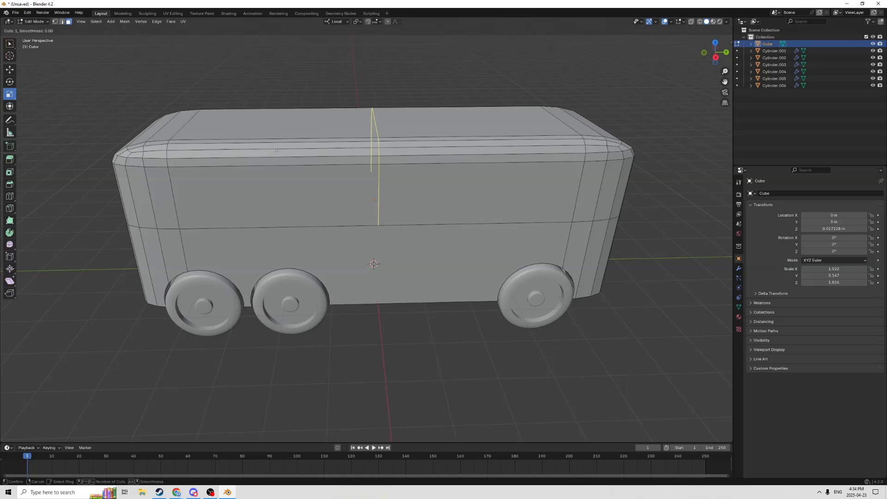
scroll(277, 150, up, 2)
scroll(279, 149, up, 1)
scroll(278, 149, up, 1)
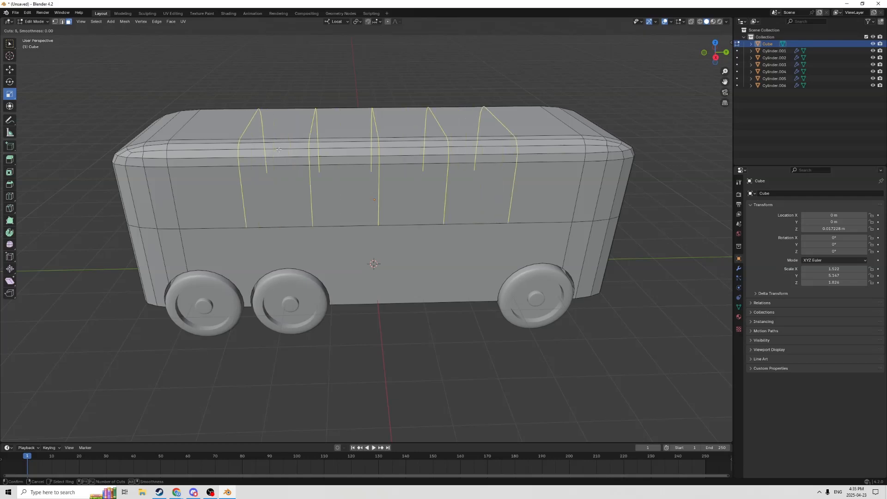
scroll(279, 149, up, 1)
scroll(278, 149, up, 1)
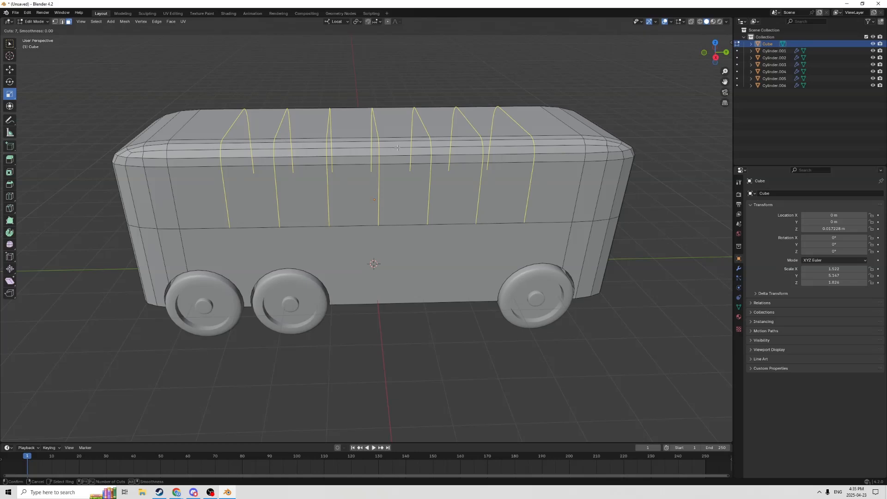
click(358, 149)
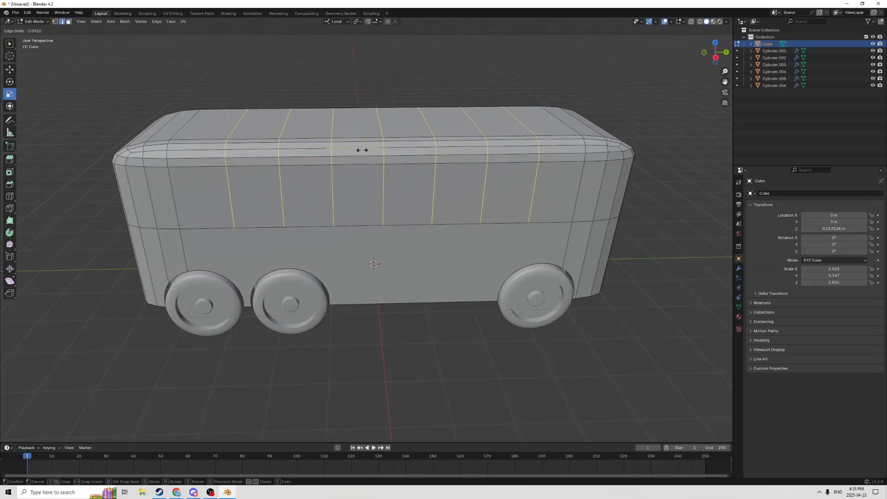
click(358, 148)
key(c)
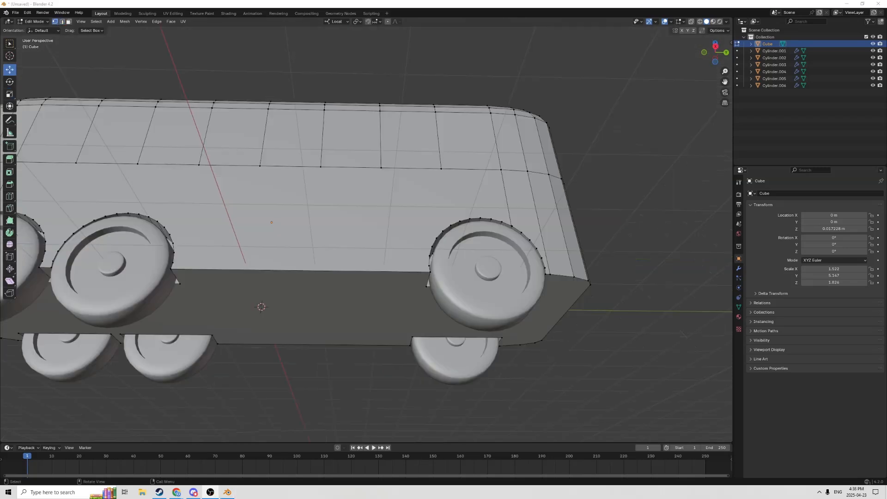
Add two vertices with single loop cuts on the side's bottom edge, between the front and middle wheels
middle_drag(342, 278, 310, 225)
scroll(311, 235, up, 1)
middle_drag(333, 304, 332, 277)
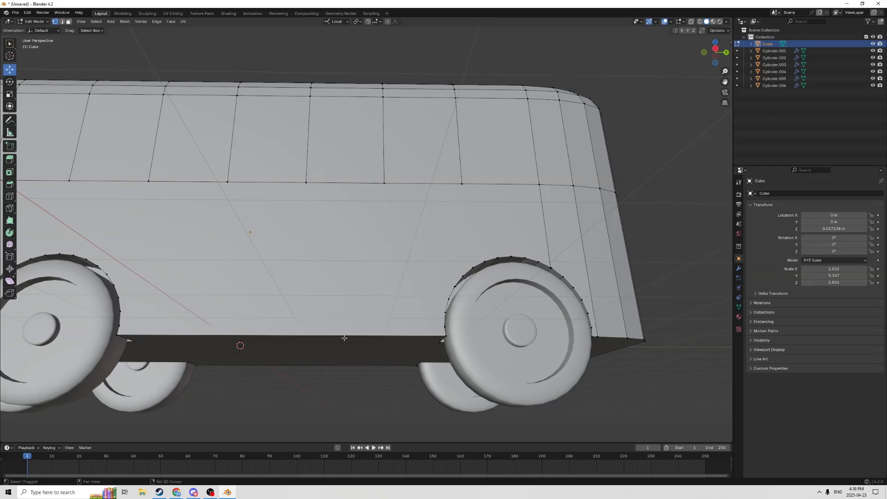
middle_drag(295, 317, 292, 319)
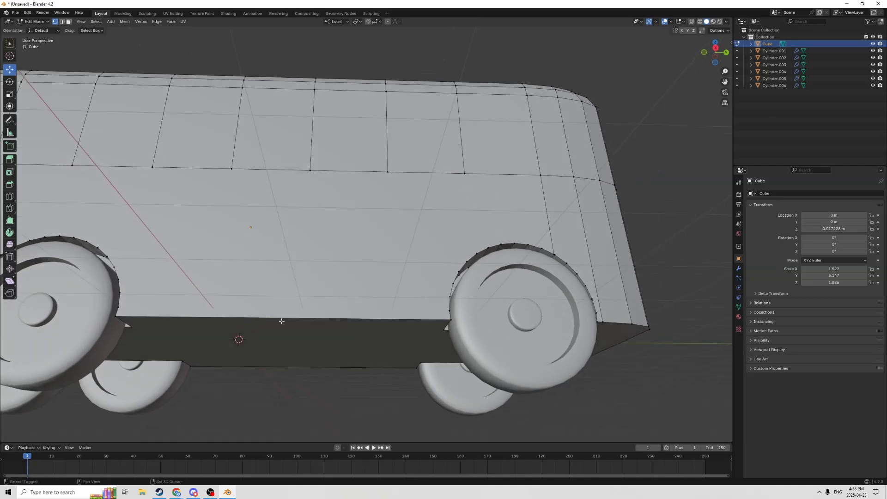
key(ctrl+r)
click(284, 315)
right_click(285, 314)
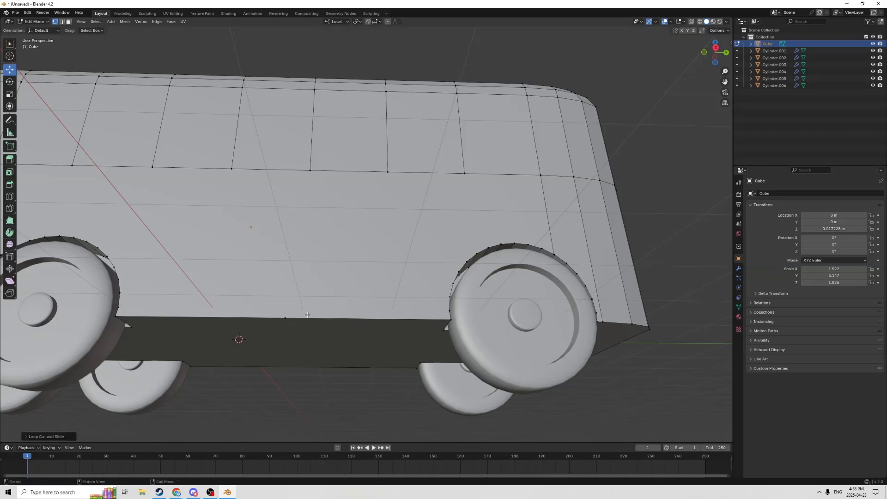
key(ctrl+r)
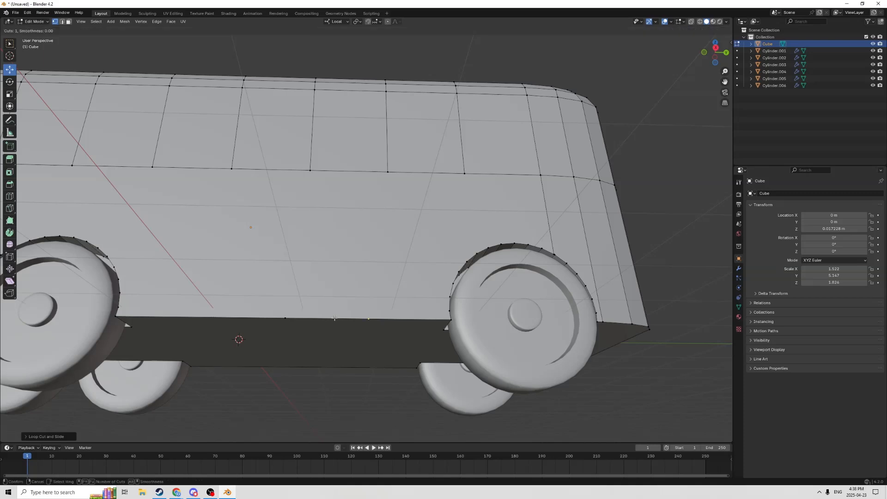
right_click(335, 318)
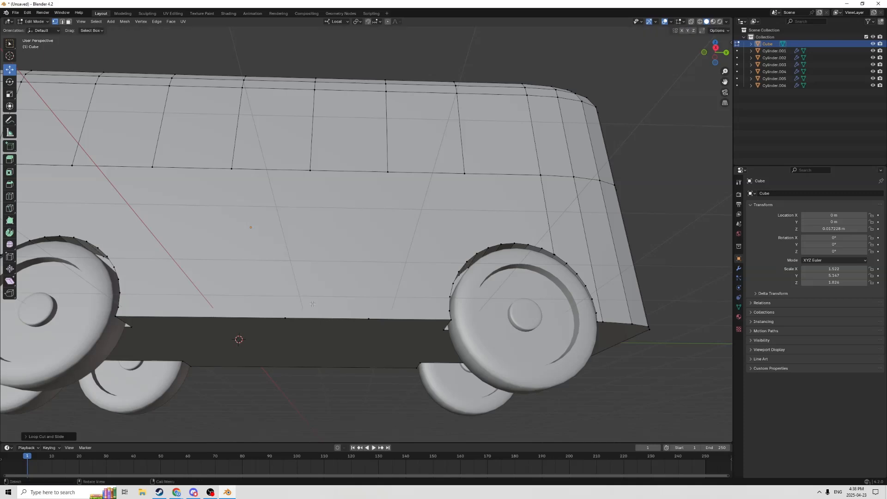
Move both new bottom-edge vertices forward along Y to line up roughly with two of the upper vertical cuts
click(284, 319)
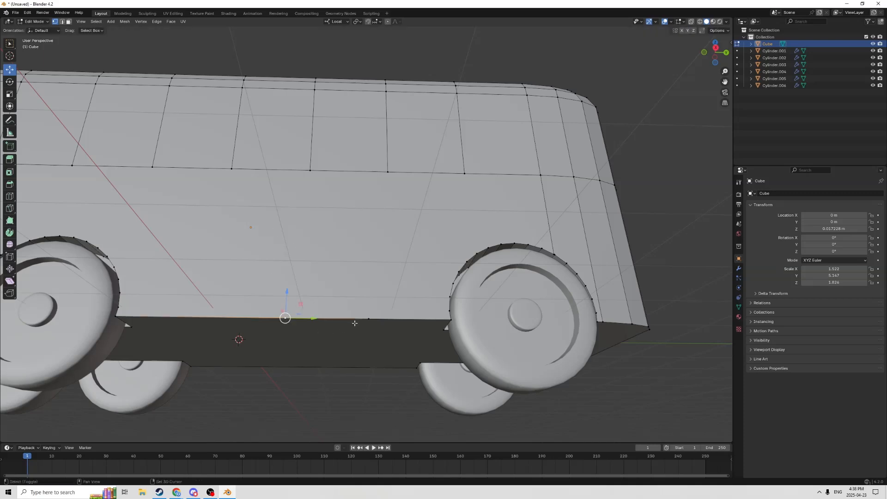
shift+click(368, 319)
drag(351, 319, 380, 319)
middle_drag(355, 205, 355, 212)
Connect each of the two bottom-edge vertices to the mid-height vertex above it, forming two vertical edges on the lower side
click(388, 177)
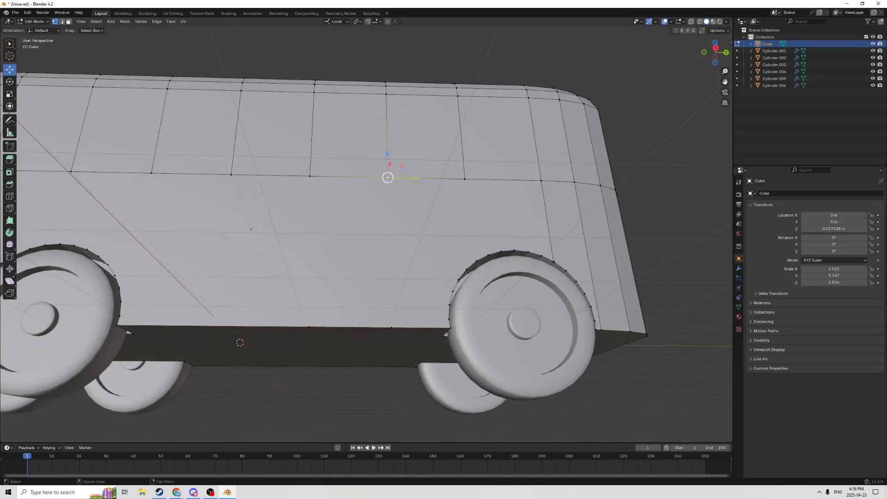
shift+click(391, 327)
click(311, 175)
shift+click(309, 327)
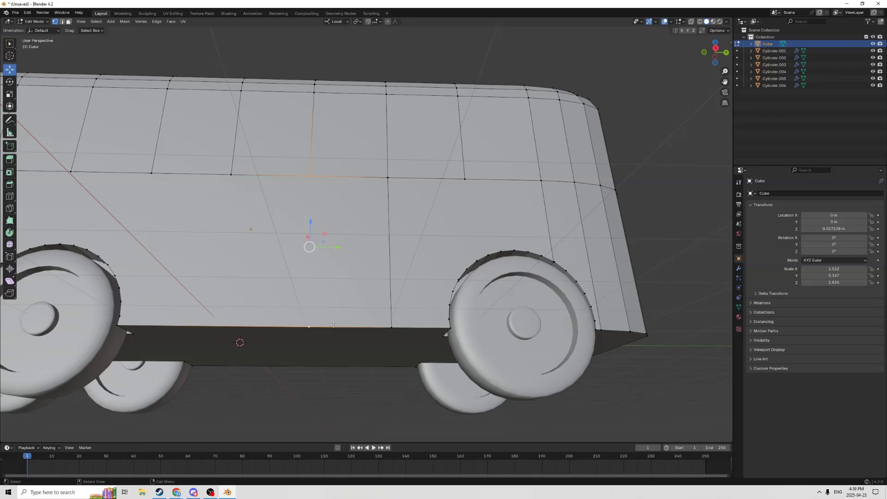
mouse_move(338, 237)
middle_down()
mouse_move(341, 264)
mouse_move(339, 225)
middle_up()
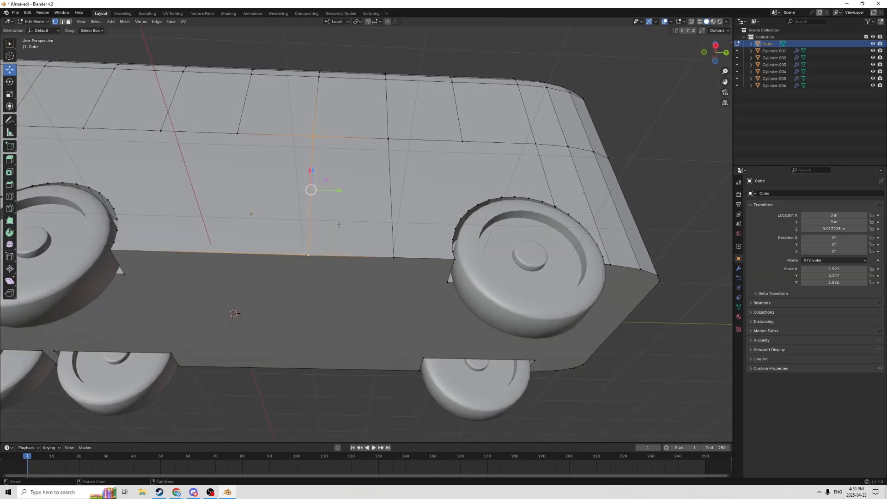
Shift the rear one of the two bottom-edge vertices slightly backward along Y to straighten its vertical edge
click(308, 255)
middle_drag(309, 255, 308, 243)
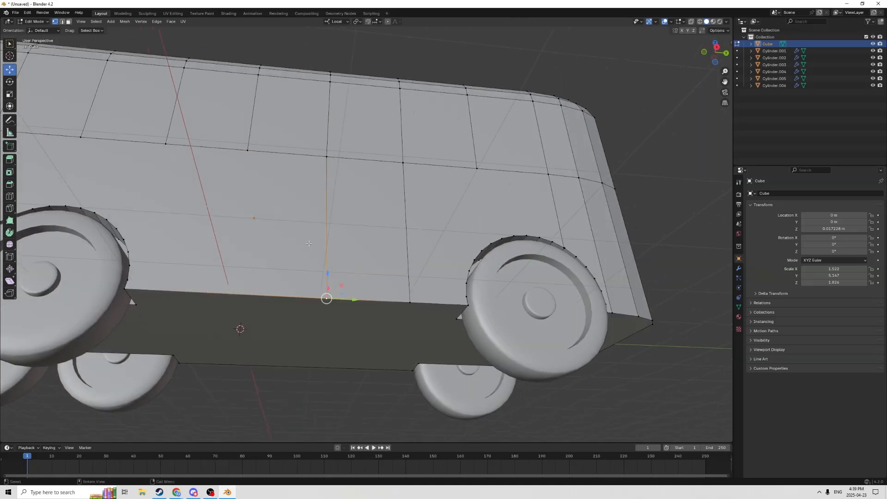
key(g)
key(y)
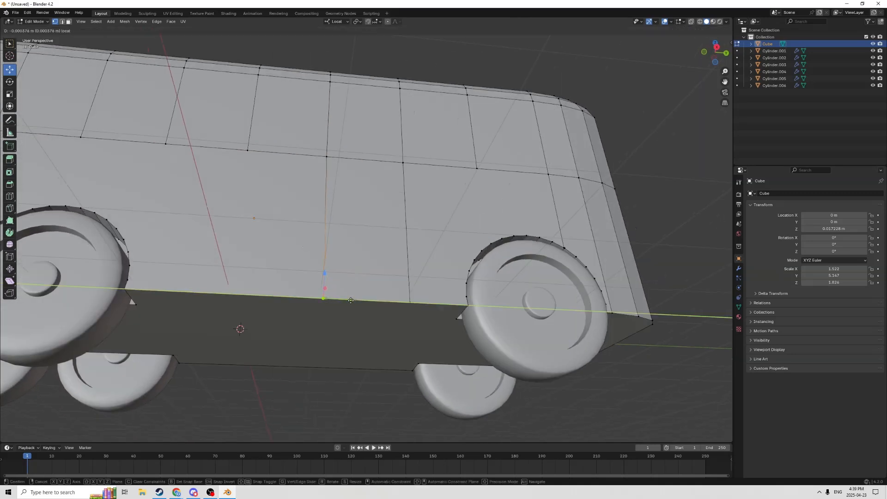
click(348, 300)
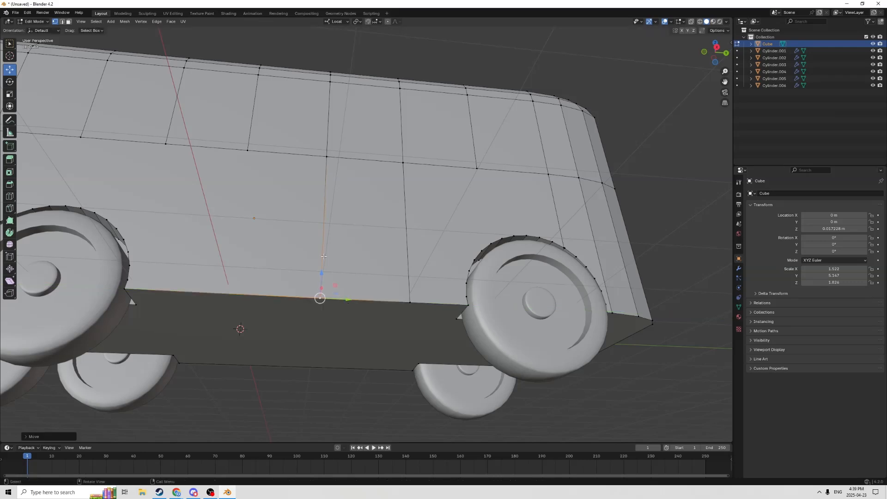
middle_drag(348, 301, 321, 273)
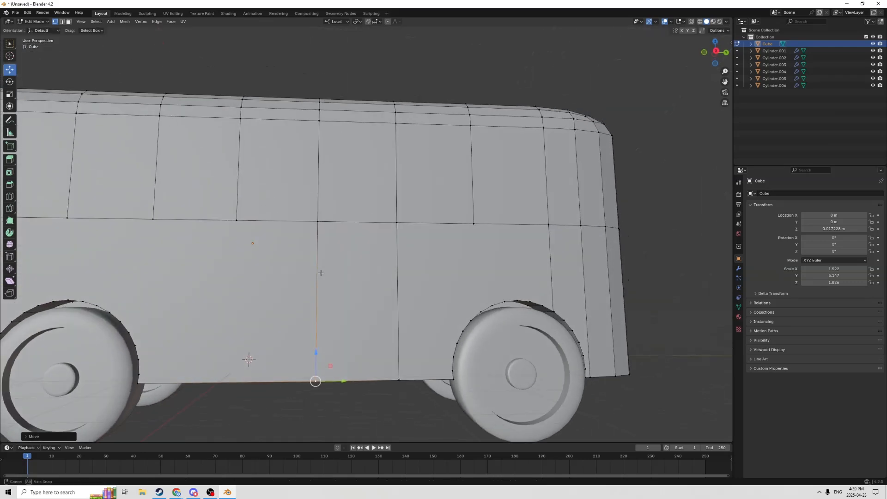
drag(346, 380, 345, 379)
click(346, 380)
Examine the body's new side edges in and out of Edit Mode and clear the vertex selection
middle_drag(346, 380, 321, 300)
scroll(343, 301, down, 5)
middle_drag(344, 301, 499, 279)
key(Tab)
key(Tab)
key(alt+a)
scroll(366, 288, up, 2)
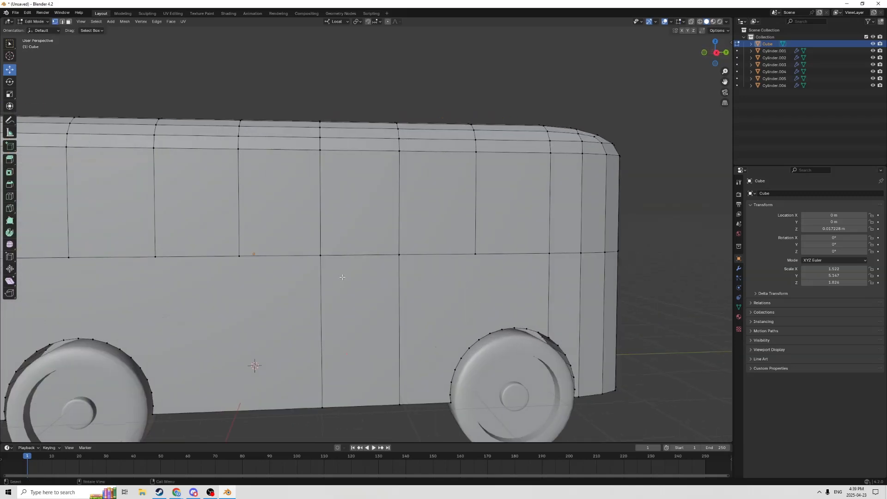
Switch to face selection and select all eight upper window faces along one side of the body
mouse_move(302, 116)
middle_down()
mouse_move(283, 109)
mouse_move(301, 121)
middle_up()
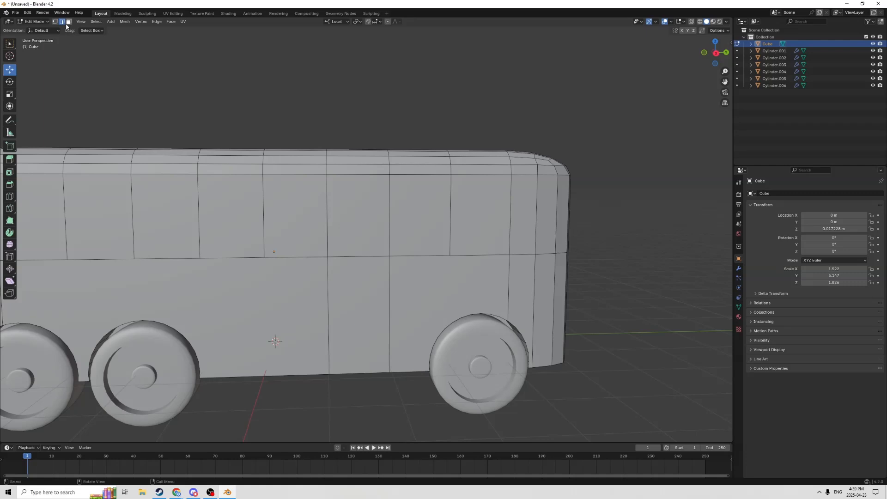
click(381, 315)
click(352, 209)
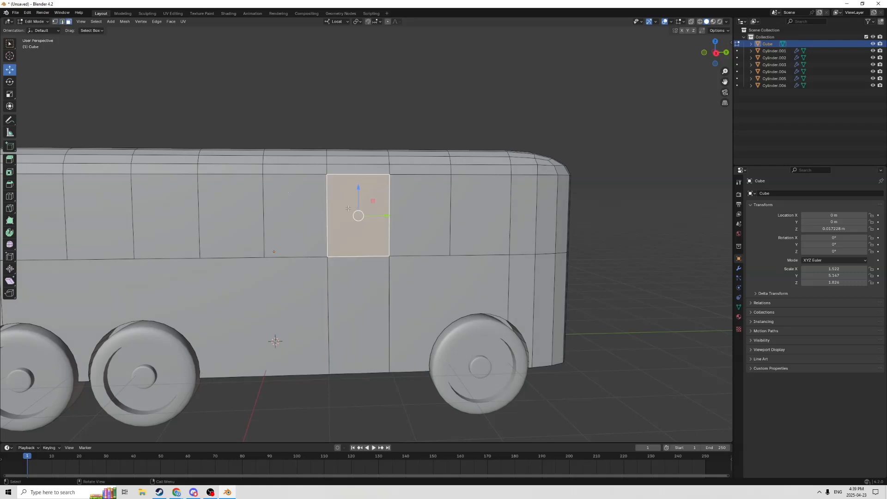
middle_drag(397, 193, 426, 197)
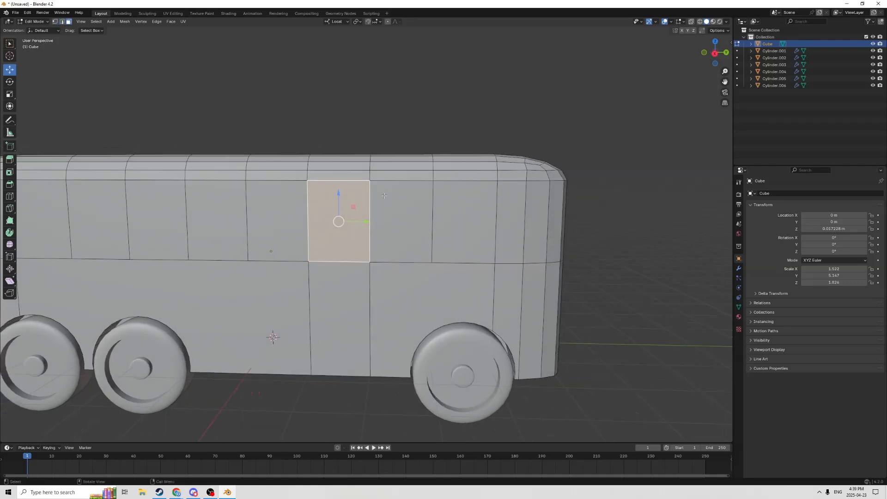
click(470, 205)
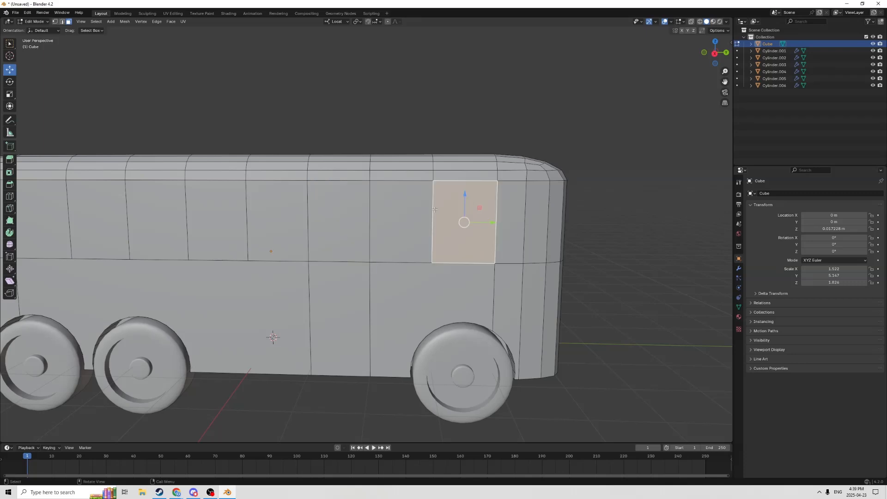
shift+click(406, 212)
shift+click(294, 210)
shift+click(215, 215)
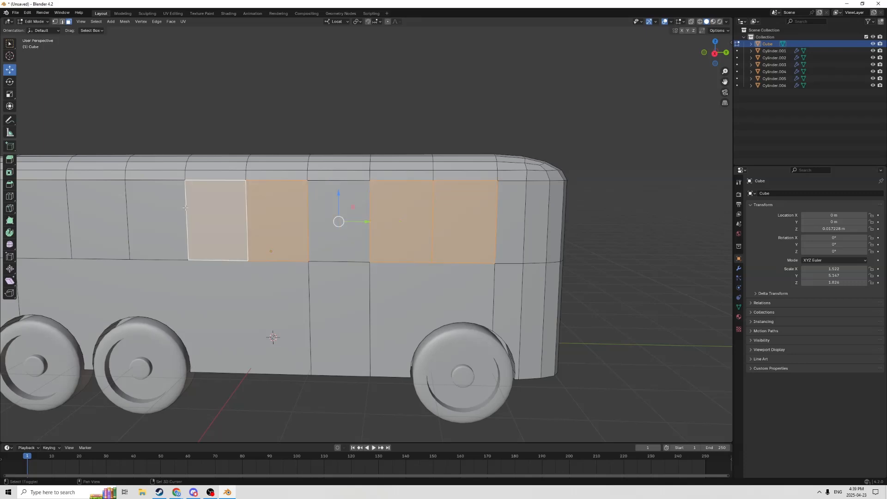
shift+click(150, 210)
shift+click(97, 217)
shift+click(48, 221)
shift+click(345, 220)
Add the eight matching window faces on the opposite side of the body to the selection
middle_drag(345, 220, 406, 190)
scroll(206, 170, down, 2)
shift+click(318, 231)
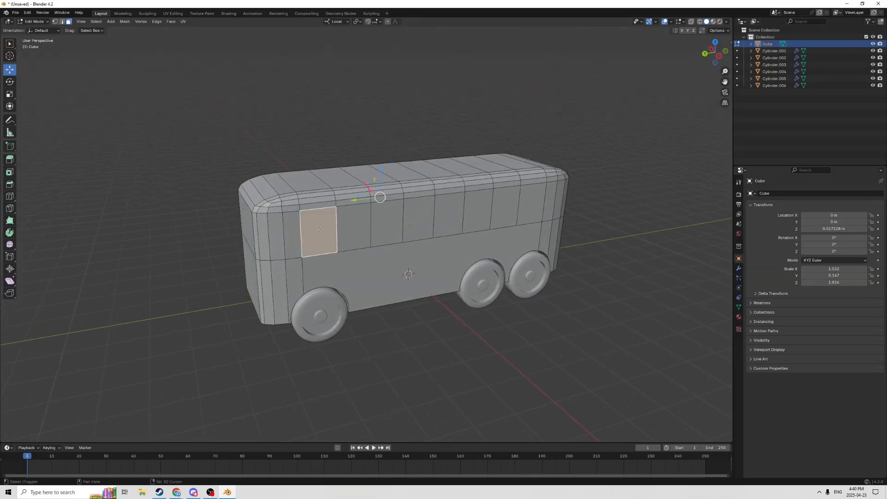
shift+click(354, 228)
shift+click(386, 217)
shift+click(423, 213)
shift+click(449, 210)
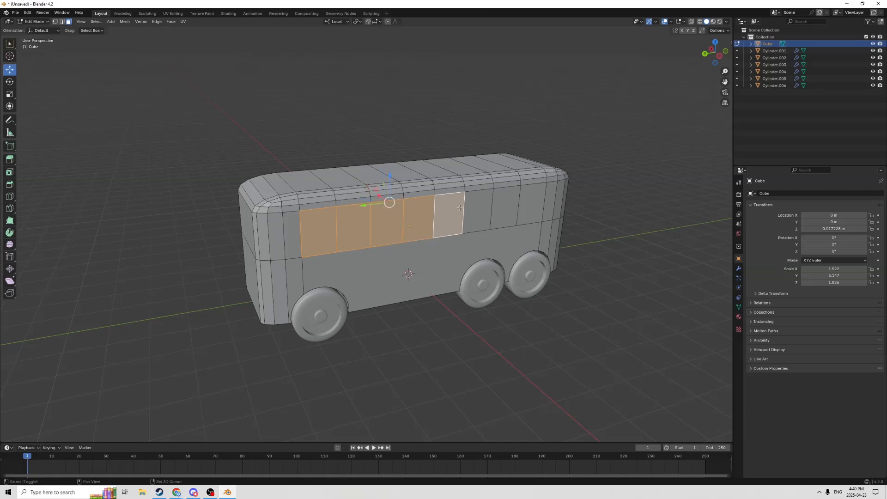
shift+click(478, 208)
shift+click(506, 205)
shift+click(534, 191)
Examine the body and its selected window faces from several angles
scroll(534, 192, up, 2)
middle_drag(688, 141, 599, 123)
drag(726, 82, 587, 67)
middle_drag(593, 79, 624, 79)
scroll(579, 123, down, 1)
middle_drag(580, 123, 605, 133)
scroll(591, 131, up, 1)
scroll(599, 127, down, 1)
scroll(625, 119, up, 1)
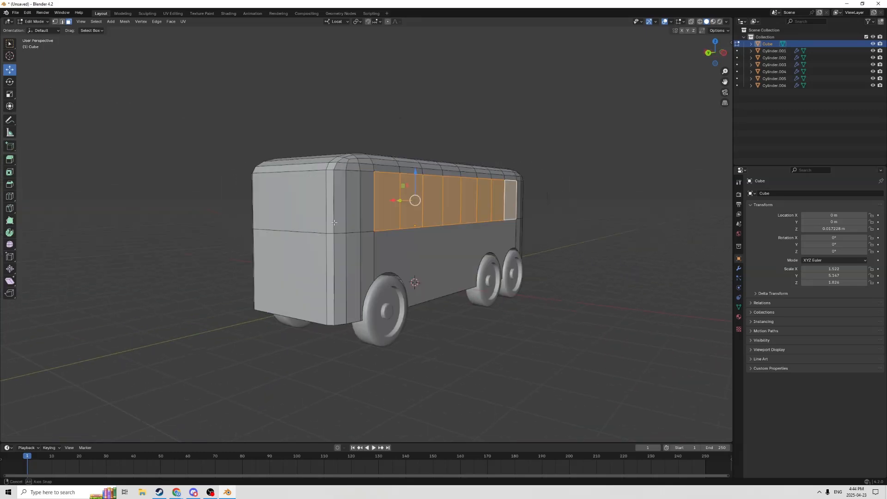
middle_drag(434, 240, 570, 216)
scroll(484, 241, up, 2)
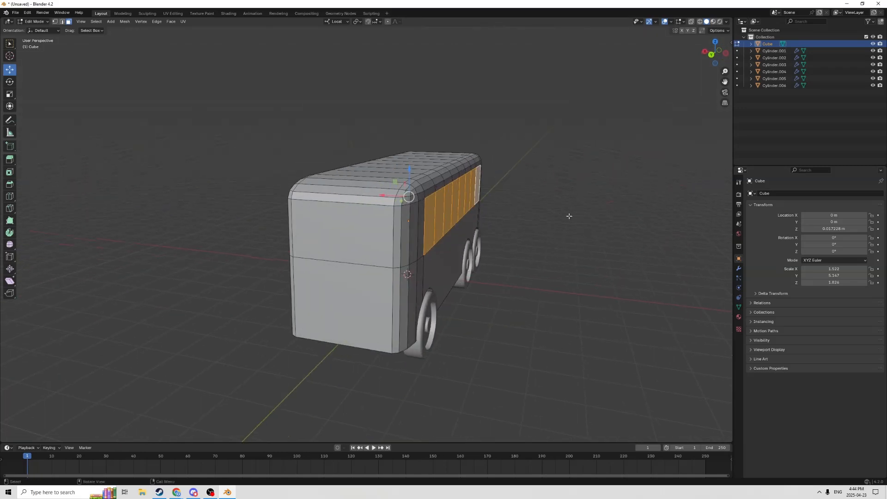
Show the viewport in material preview and give the body's Material a yellow base color, assigning it to the selected faces
click(714, 22)
middle_drag(531, 122, 552, 116)
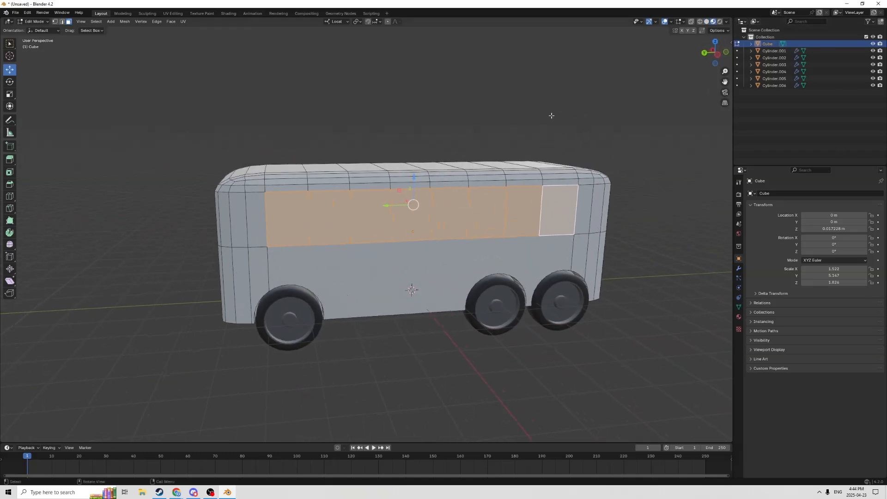
click(739, 317)
click(840, 276)
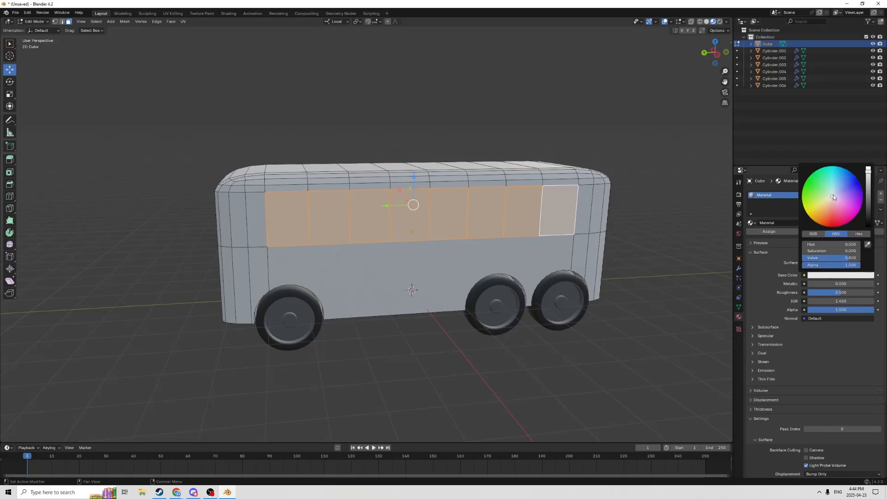
click(811, 214)
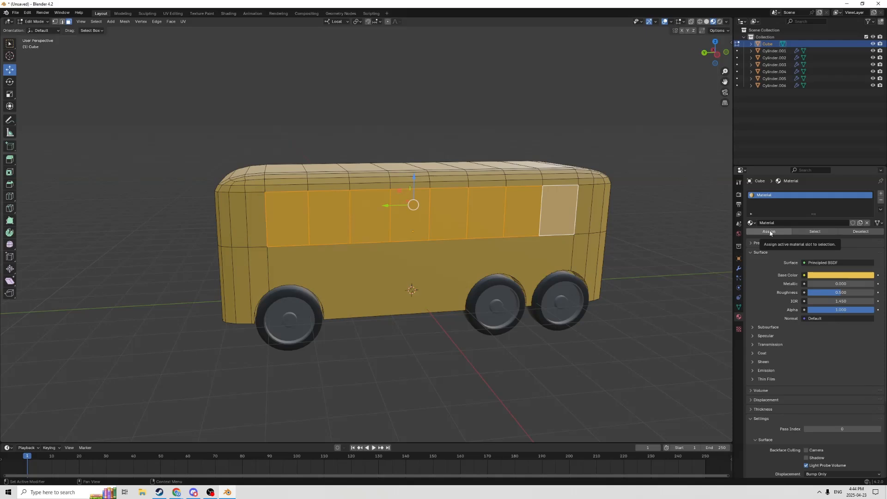
click(771, 232)
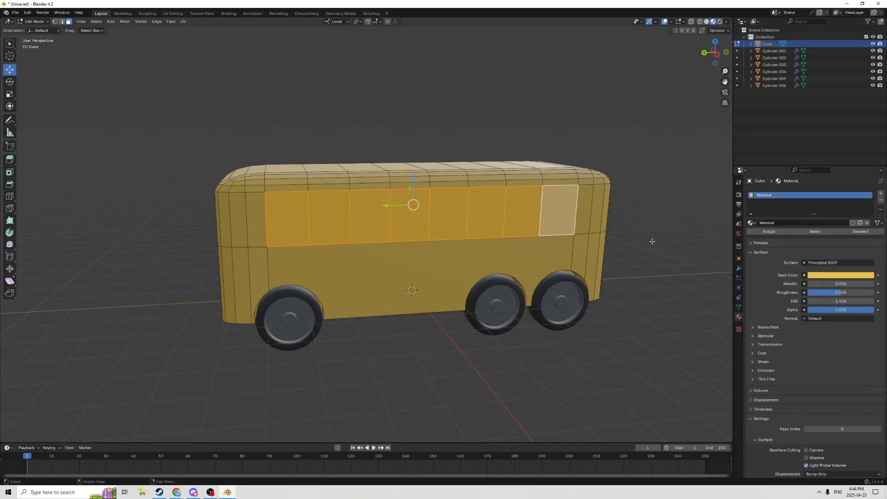
Add a second material with a gray base color and assign it to the selected window faces on both sides
click(881, 195)
click(814, 237)
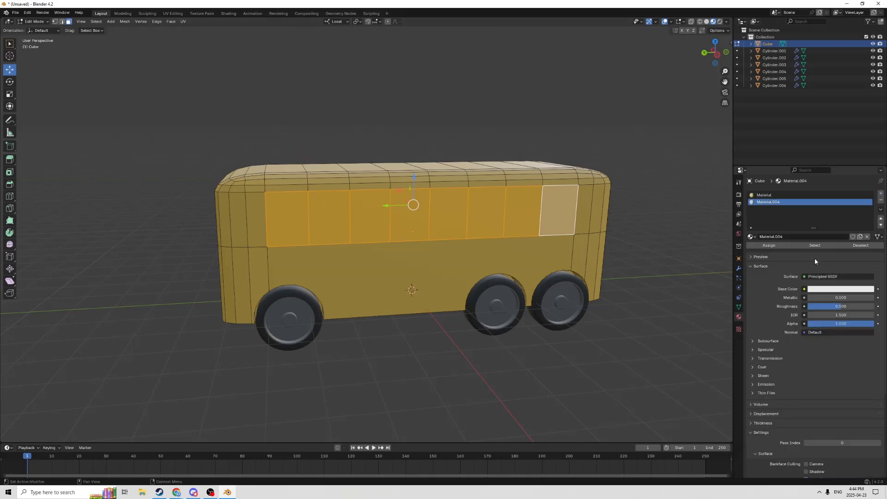
click(826, 289)
drag(869, 189, 868, 210)
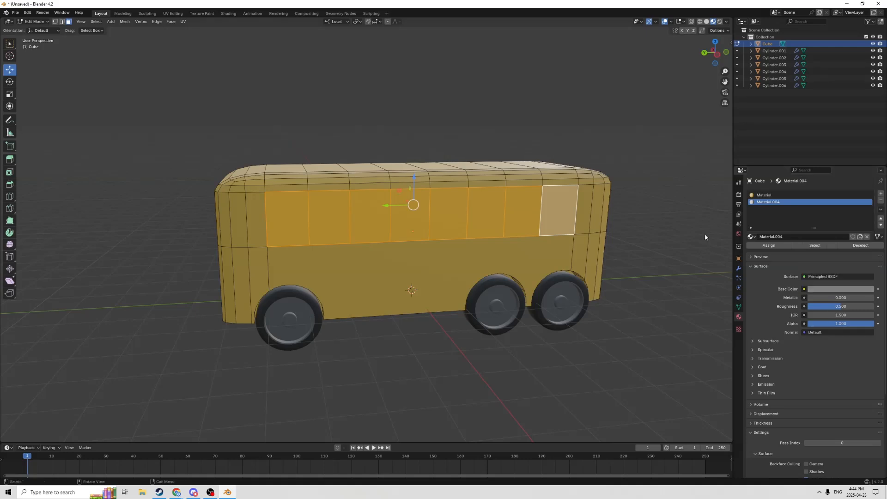
click(767, 246)
Inset the selected window faces individually by about 0.01 m to form frames around each window
middle_drag(624, 241, 426, 236)
scroll(485, 228, up, 2)
middle_drag(534, 222, 512, 220)
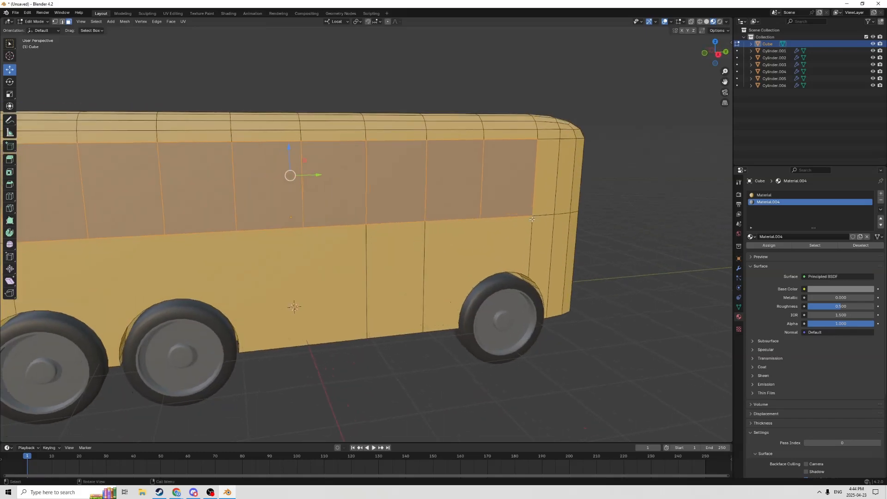
key(i)
key(i)
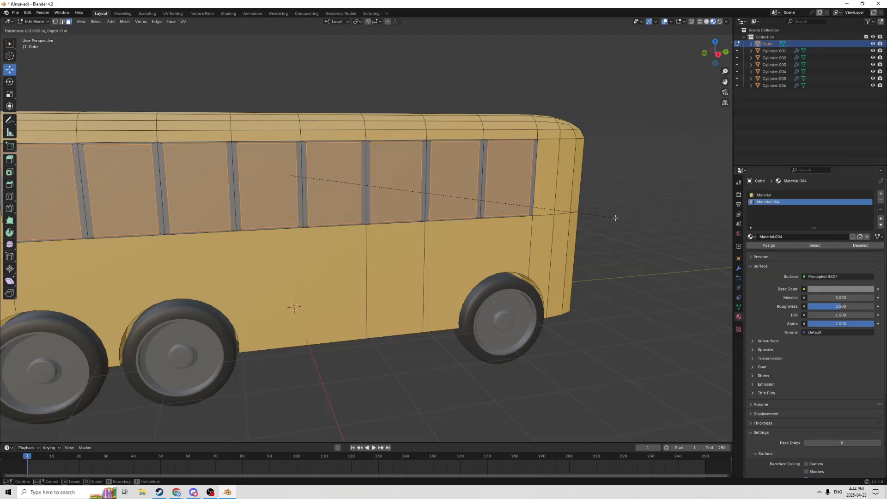
click(616, 218)
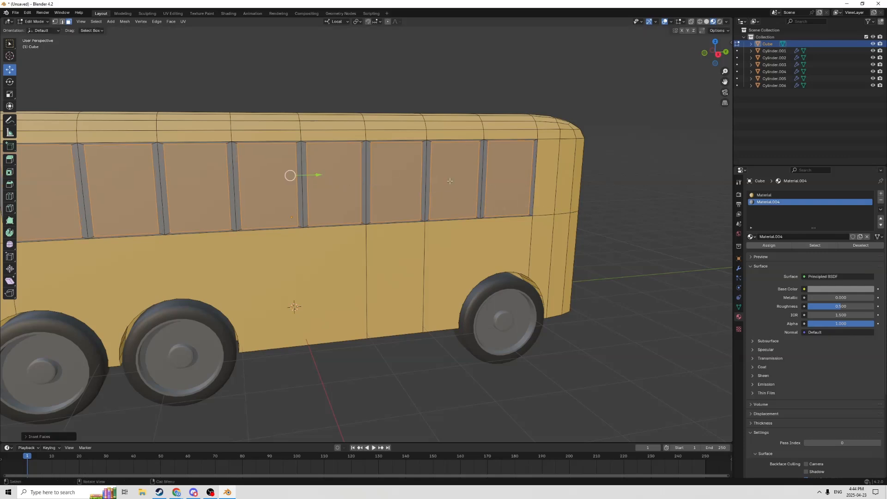
Scale the inset window faces down slightly along Z to thicken the frames above and below them
click(9, 95)
middle_drag(259, 88, 276, 152)
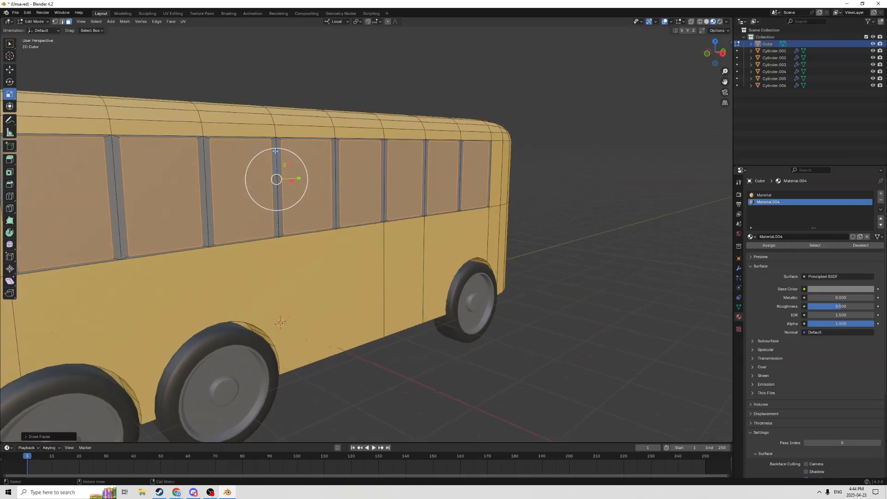
drag(276, 152, 275, 161)
Add a third material with a turquoise base color and assign it to the inset window panes
middle_drag(276, 161, 296, 127)
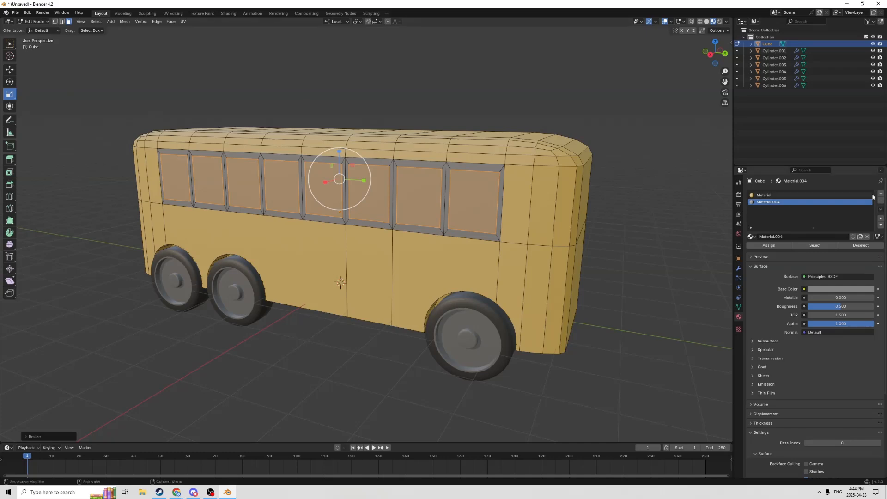
click(881, 193)
click(831, 237)
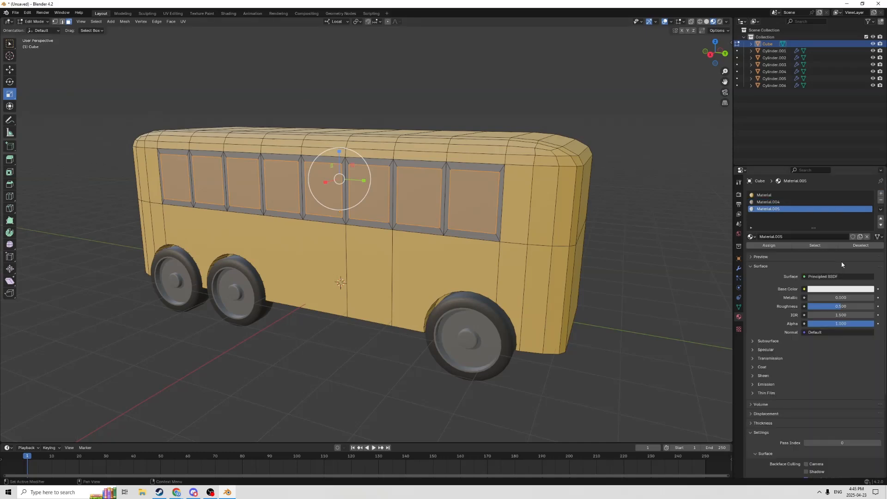
click(841, 290)
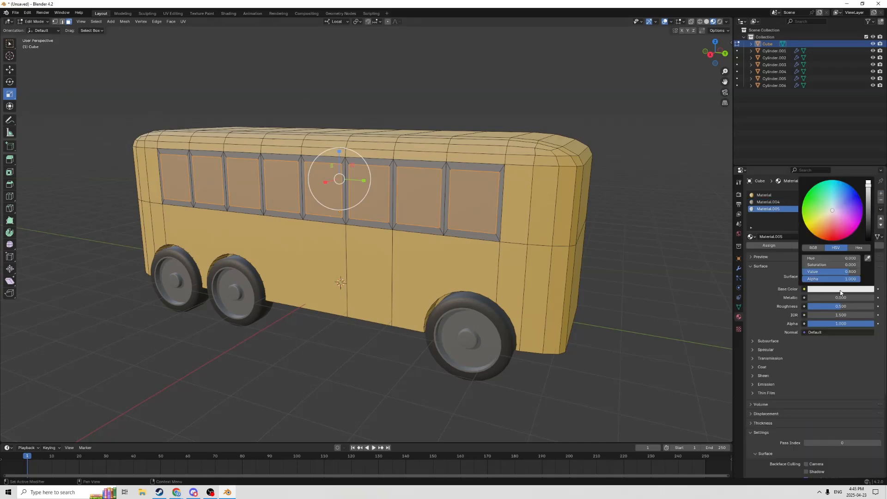
drag(834, 210, 829, 188)
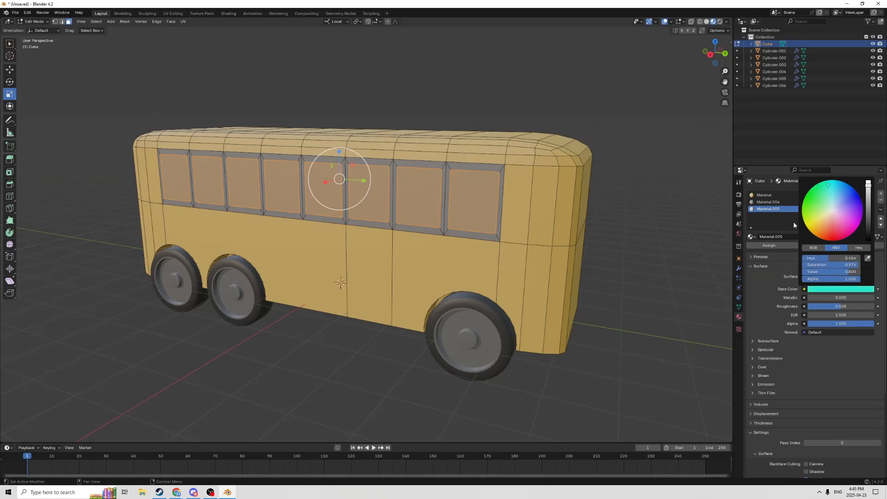
click(770, 245)
Extrude the window panes in place and scale them slightly inward along X to recess them on both sides
middle_drag(531, 194, 426, 185)
scroll(466, 191, up, 2)
middle_drag(346, 181, 178, 177)
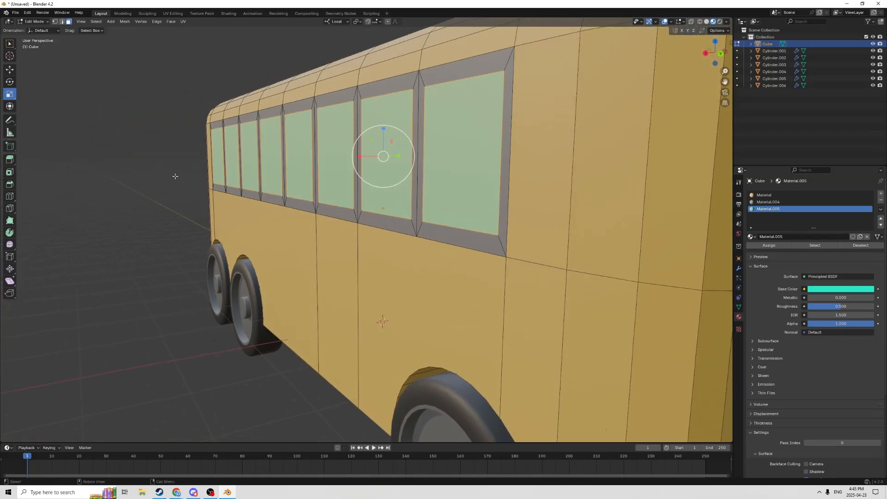
key(e)
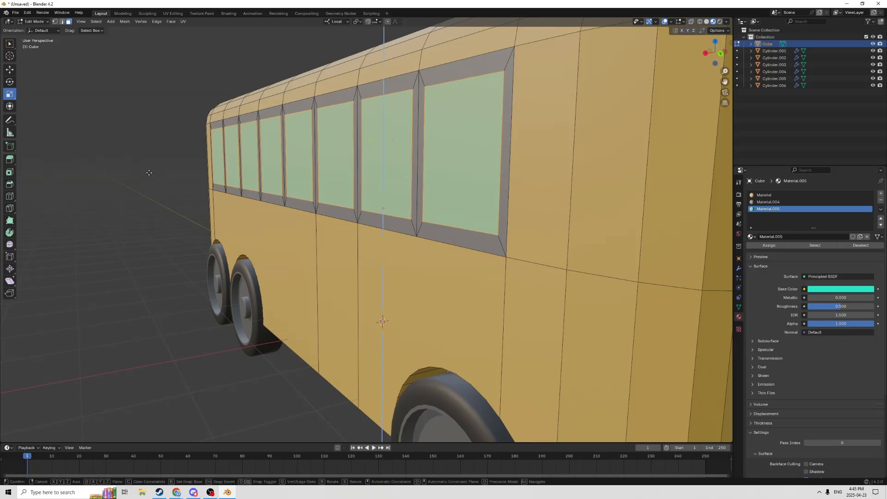
right_click(150, 171)
middle_drag(151, 171, 161, 175)
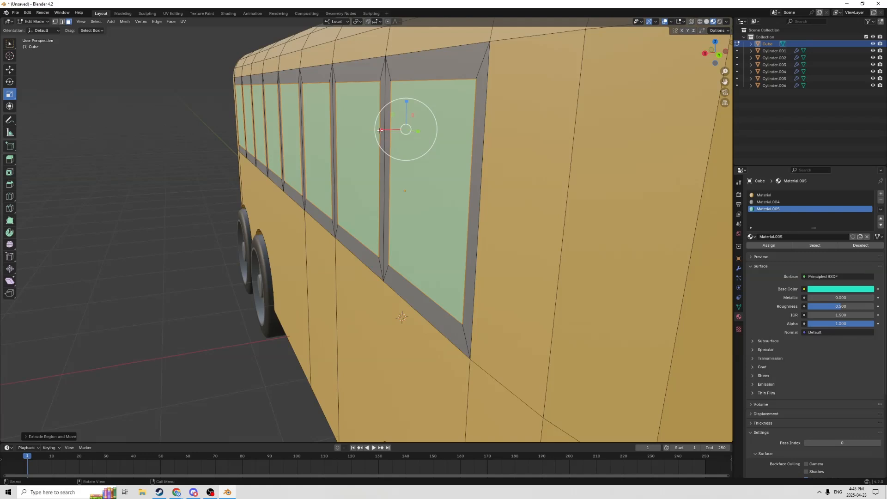
drag(381, 130, 384, 130)
middle_drag(384, 130, 419, 157)
scroll(487, 150, up, 2)
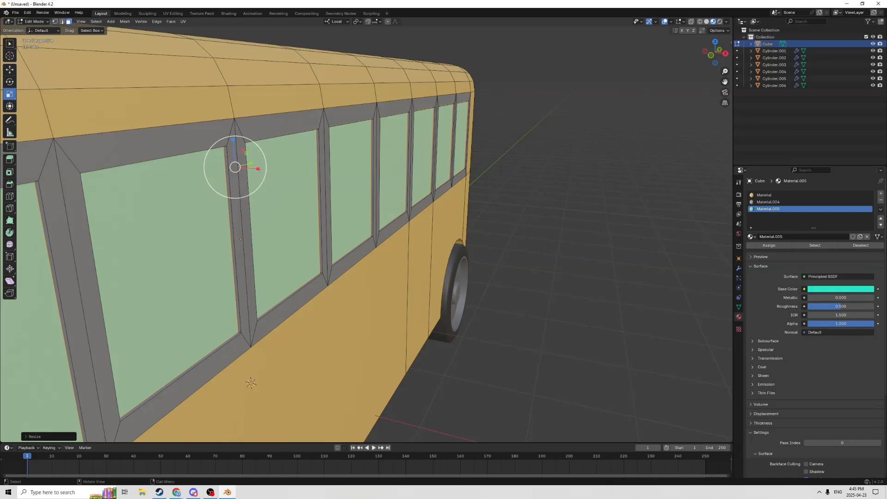
Select the large upper faces at the body's front and rear ends and assign the gray Material.004 to them
middle_drag(394, 195, 148, 192)
middle_drag(507, 304, 349, 226)
click(415, 222)
scroll(349, 225, up, 2)
middle_drag(475, 196, 344, 198)
scroll(331, 191, down, 1)
click(769, 202)
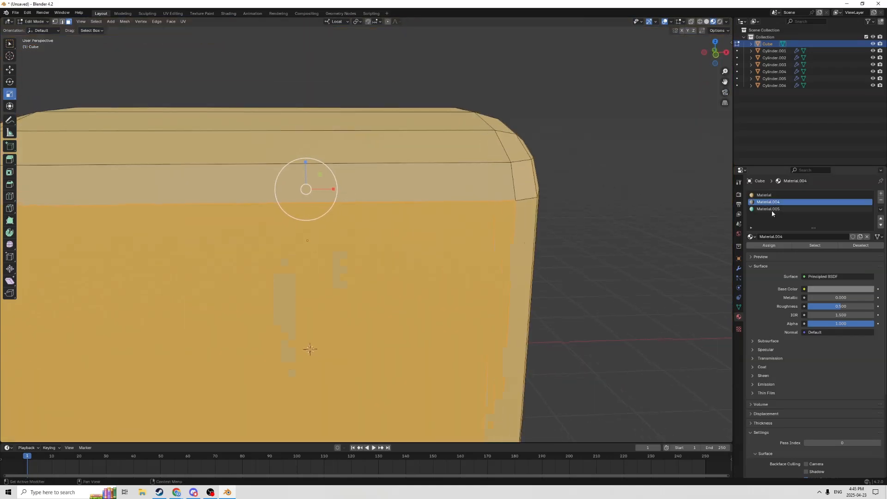
click(769, 245)
Inset the front and rear upper faces by about 0.01 m and extrude the inset faces in place
scroll(645, 224, down, 3)
middle_drag(626, 208, 627, 197)
key(i)
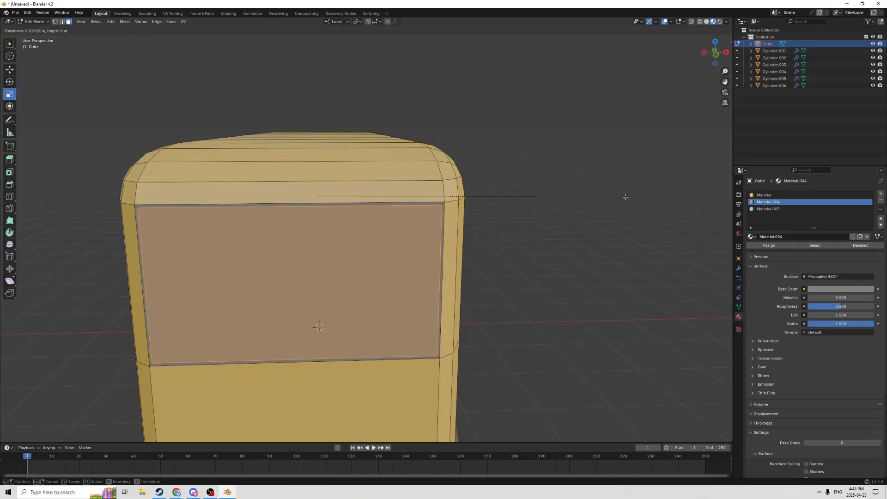
click(626, 197)
middle_drag(626, 197, 573, 189)
key(e)
right_click(633, 193)
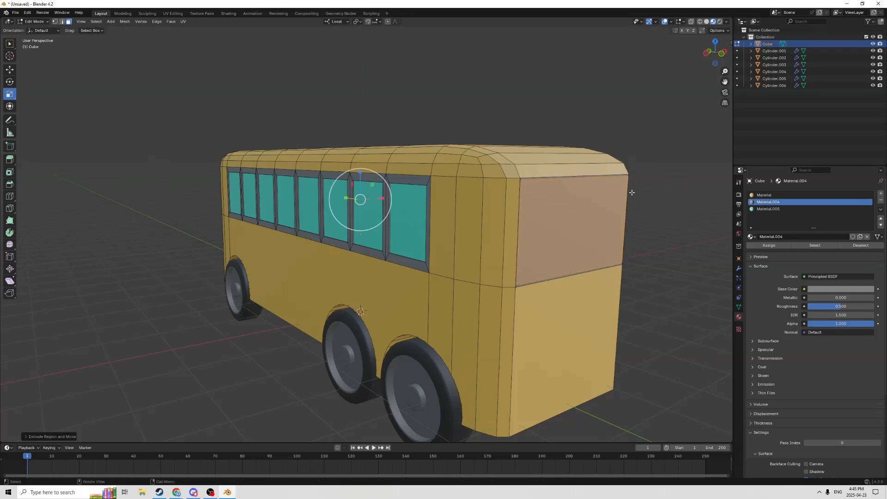
Select only the rear end's inset window face and move it slightly inward along Y to recess it
click(605, 215)
click(10, 70)
scroll(423, 138, up, 3)
scroll(420, 142, down, 1)
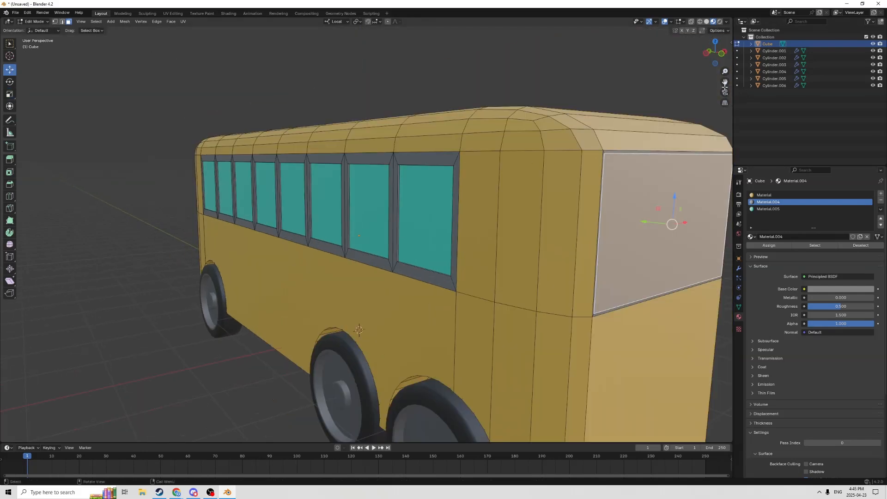
mouse_move(539, 219)
middle_down()
mouse_move(509, 259)
mouse_move(539, 218)
middle_up()
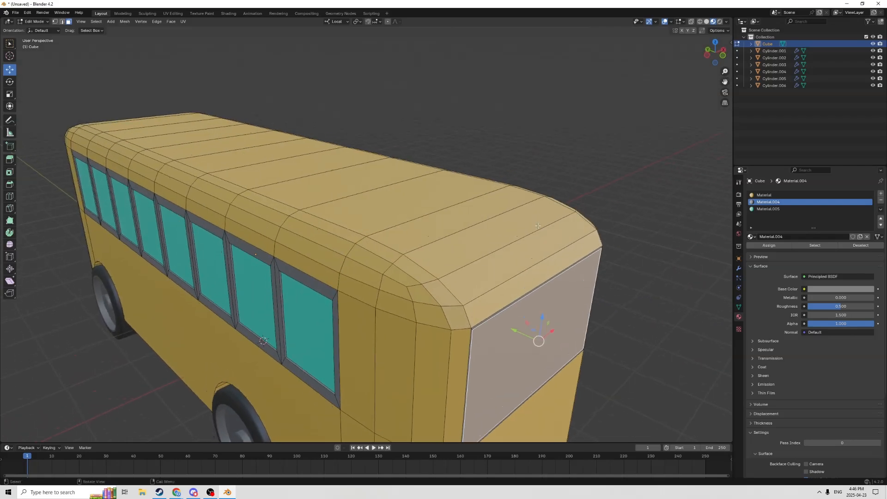
drag(514, 330, 512, 330)
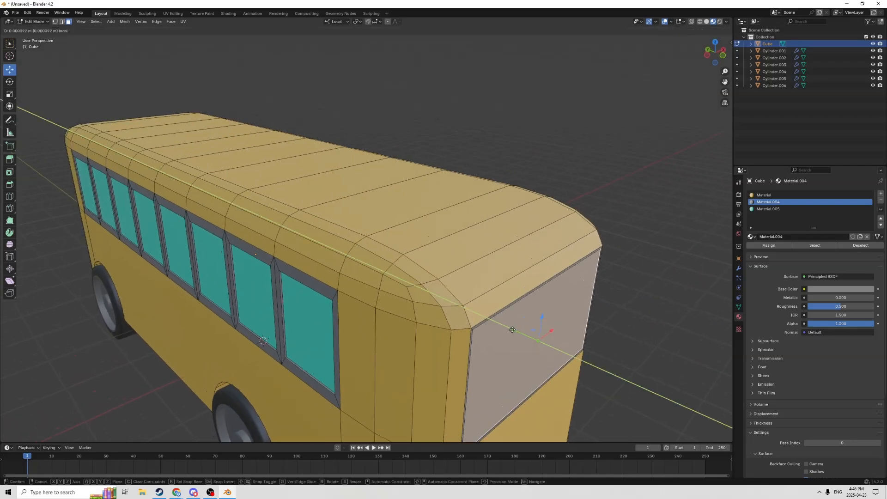
Select only the front end's inset window face and move it slightly inward along Y to recess it
middle_drag(275, 228, 396, 219)
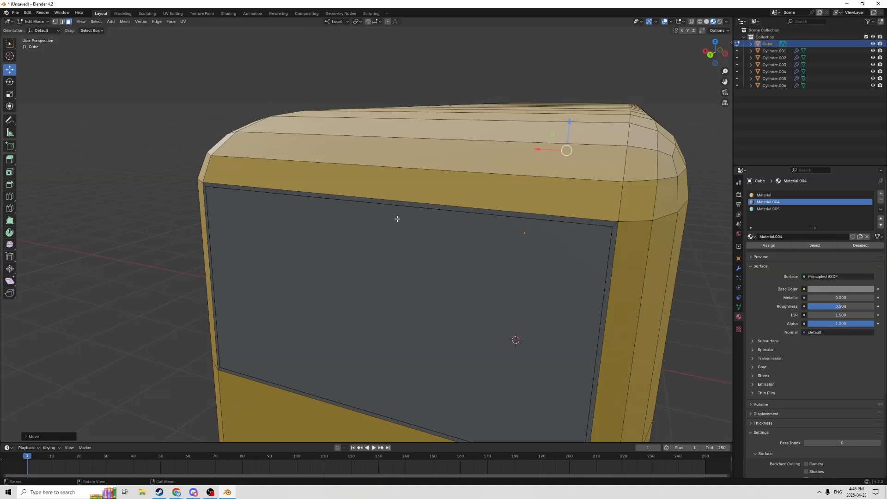
click(401, 265)
middle_drag(391, 264, 295, 283)
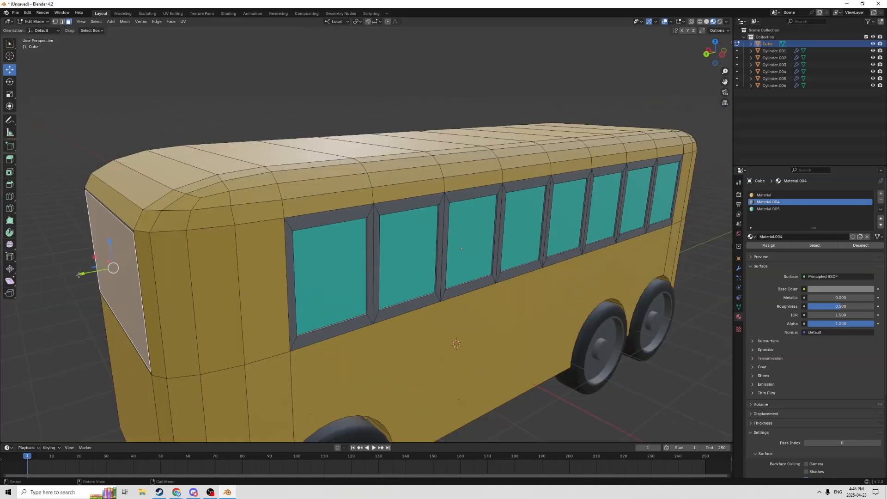
drag(80, 274, 80, 274)
middle_drag(80, 274, 205, 260)
click(207, 263)
mouse_move(313, 243)
middle_down()
mouse_move(274, 229)
mouse_move(294, 239)
mouse_move(310, 231)
middle_up()
key(Tab)
scroll(307, 237, up, 5)
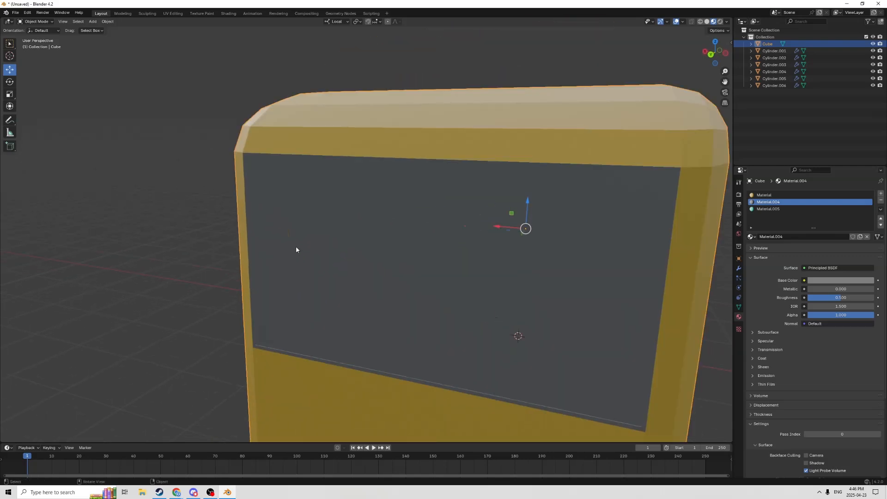
scroll(304, 263, down, 4)
middle_drag(282, 248, 522, 224)
scroll(666, 111, up, 2)
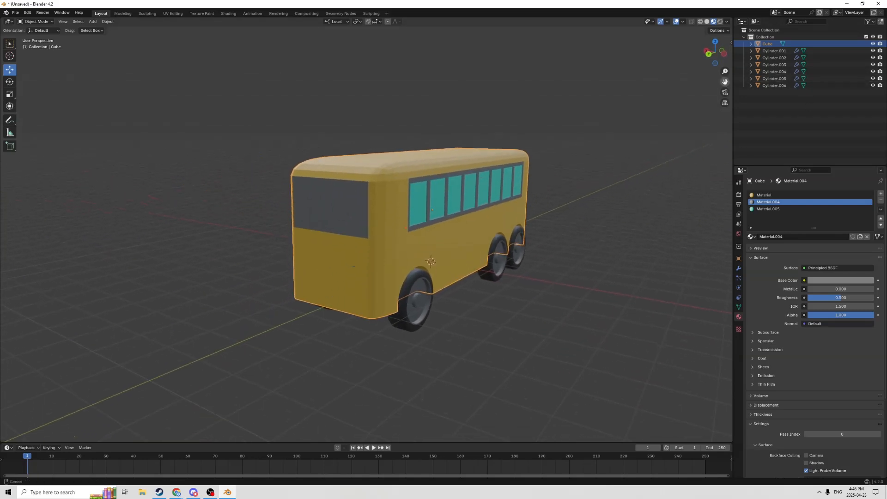
middle_drag(666, 111, 489, 164)
Add a horizontal loop cut around the front end near the body's lower edge and nudge it slightly down along Z
key(Tab)
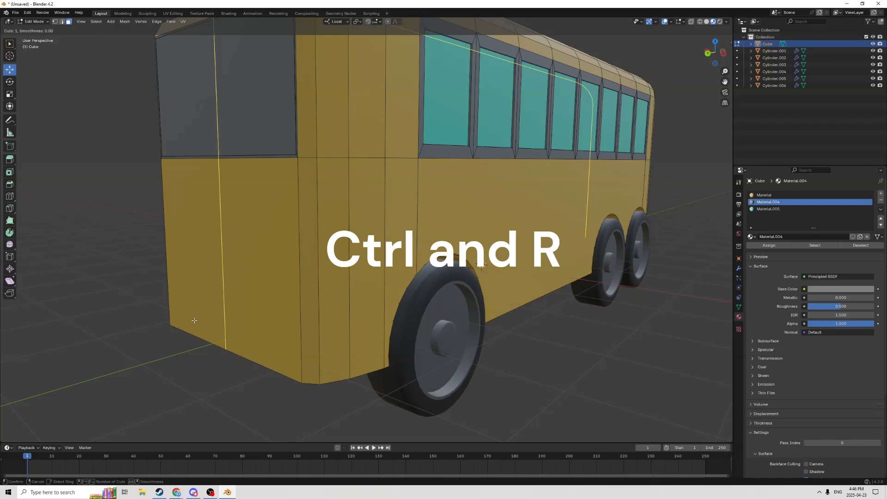
key(ctrl+r)
click(166, 306)
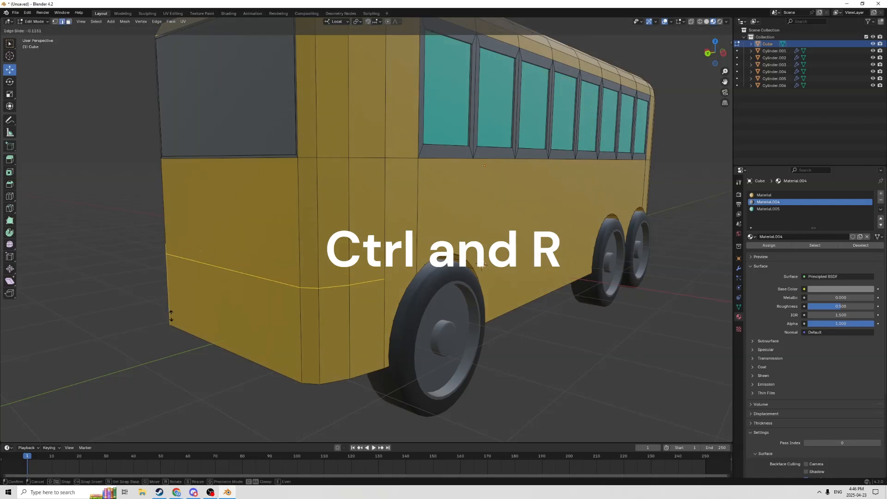
click(175, 363)
middle_drag(175, 363, 170, 294)
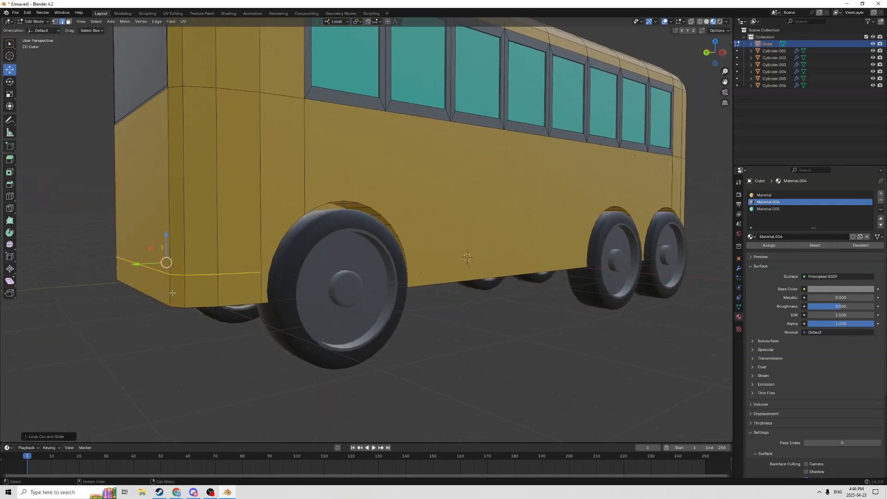
scroll(185, 287, up, 5)
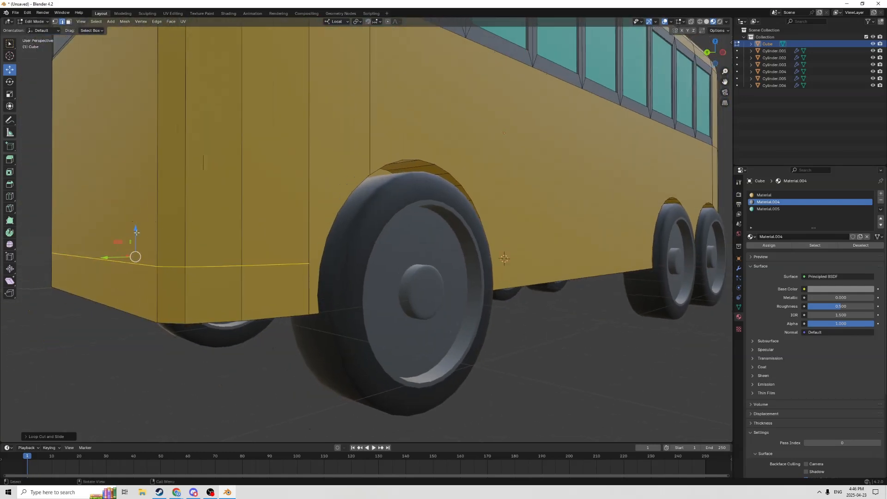
drag(136, 232, 136, 229)
click(135, 231)
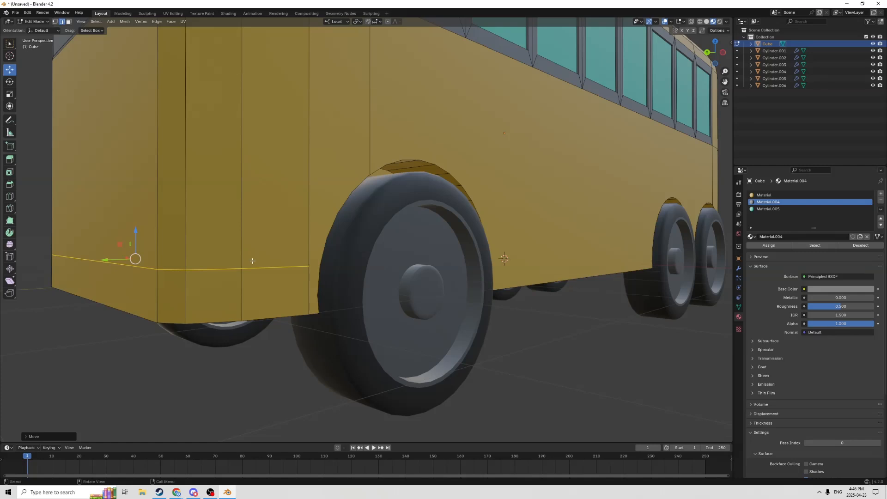
Select the lower band of faces wrapping around the front end and extrude it slightly outward as a bumper
scroll(238, 262, down, 4)
middle_drag(236, 263, 265, 288)
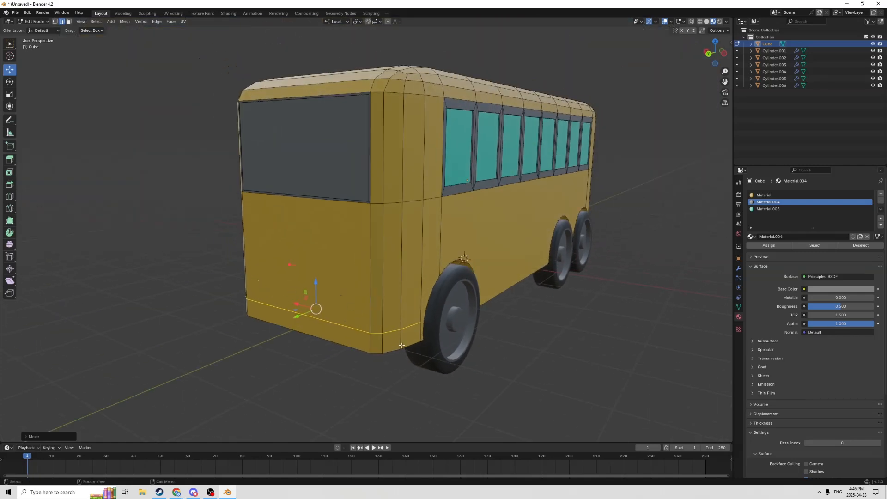
key(alt+a)
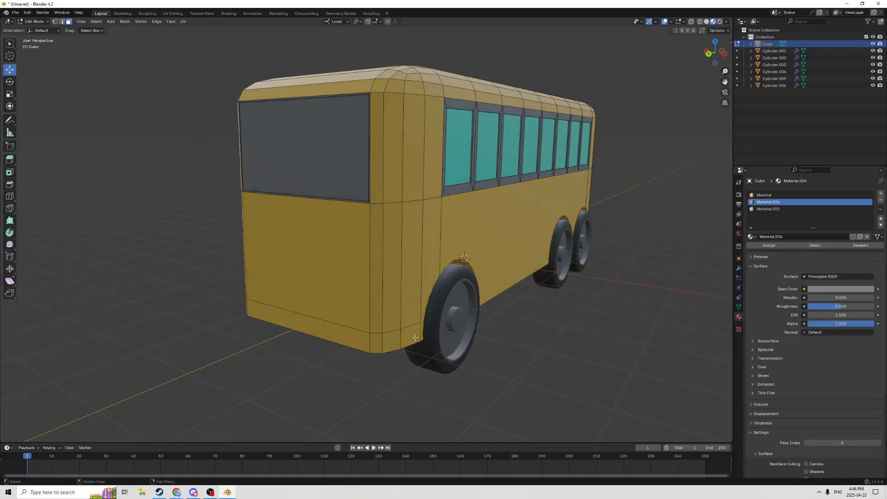
click(415, 338)
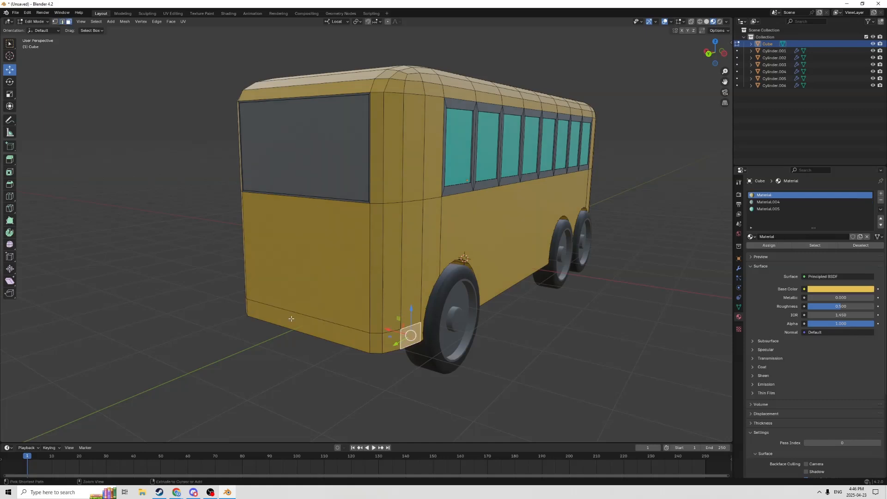
ctrl+click(291, 319)
middle_drag(291, 319, 250, 317)
key(e)
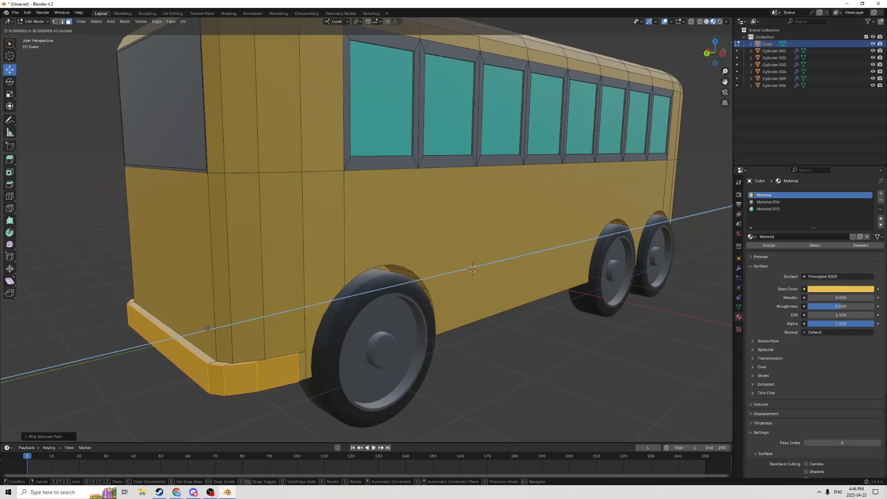
click(185, 311)
scroll(232, 329, down, 2)
key(Tab)
middle_drag(232, 329, 321, 338)
Assign the gray Material.004 to the front bumper's selected outer faces
key(Tab)
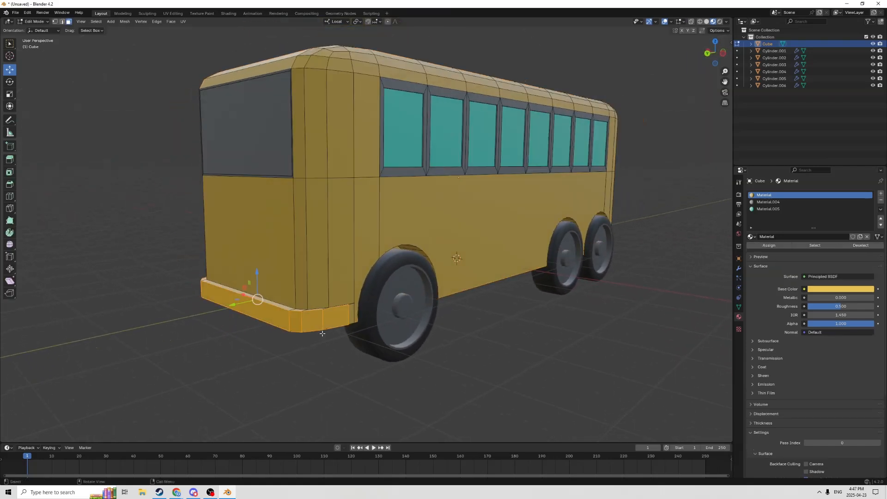
middle_drag(343, 307, 406, 305)
click(805, 202)
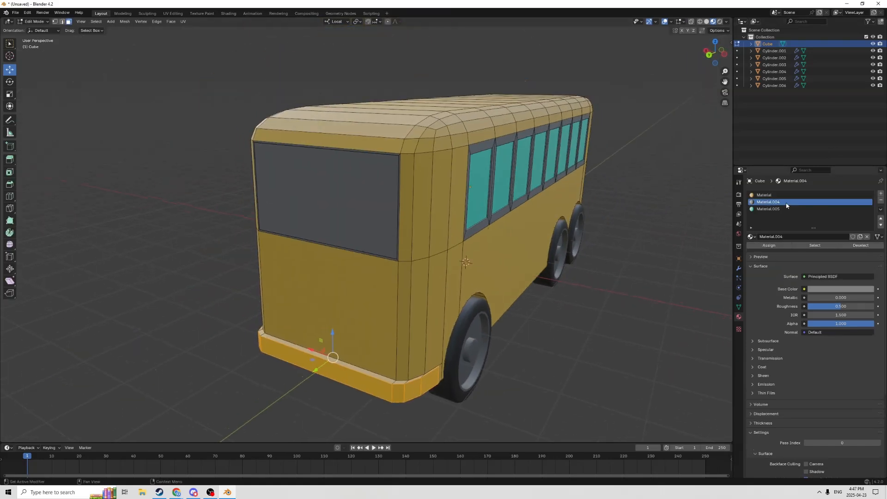
click(778, 246)
scroll(693, 257, up, 1)
middle_drag(689, 254, 638, 263)
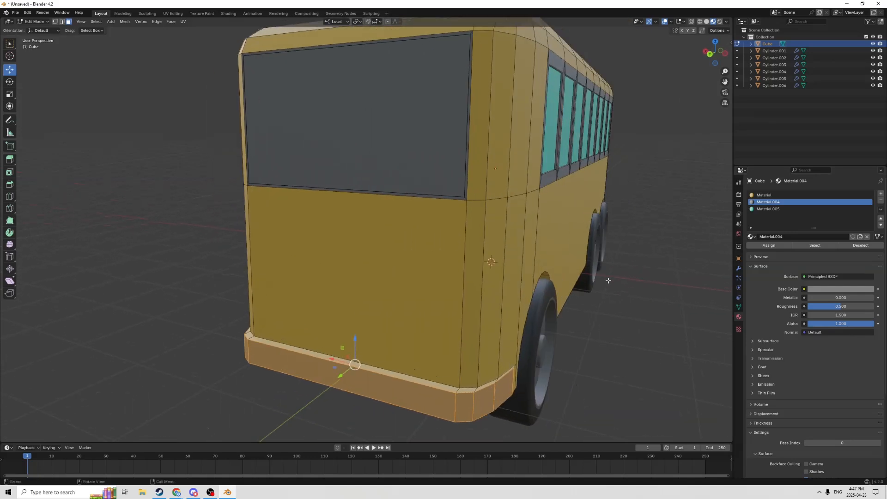
Select the front bumper's remaining yellow upper, lower and end faces and assign the gray Material.004 to them
click(503, 375)
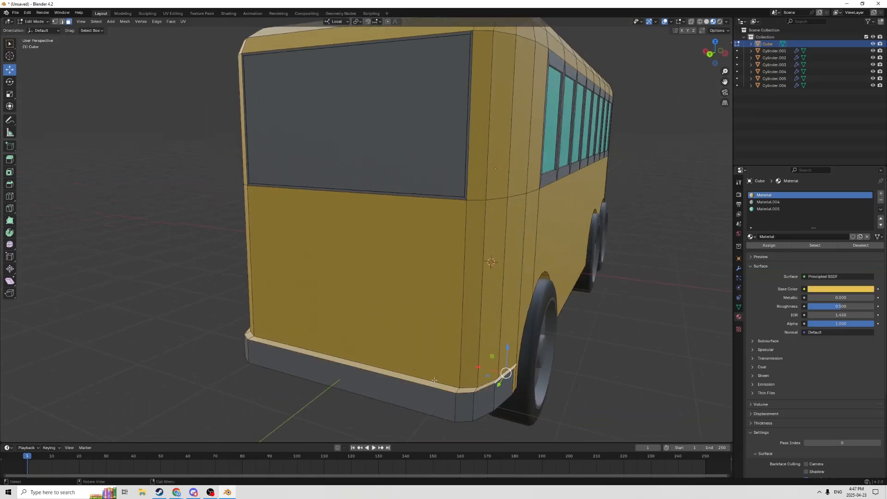
ctrl+click(322, 355)
middle_drag(322, 356, 464, 396)
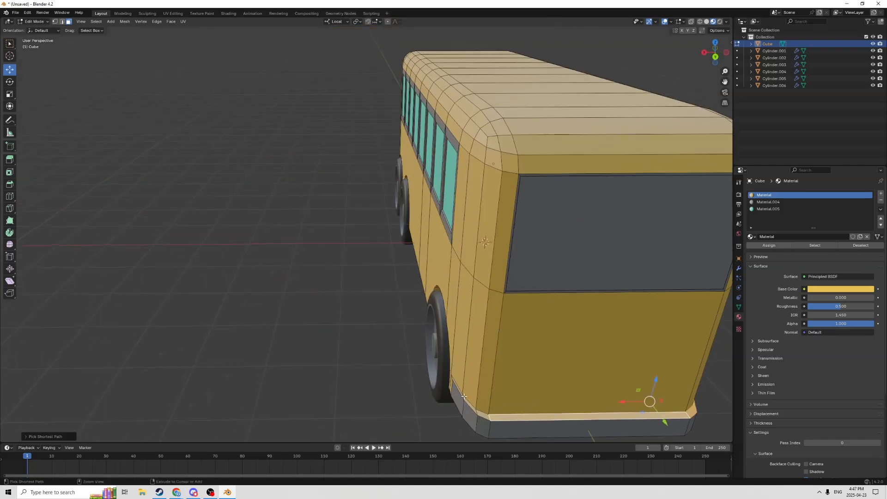
middle_drag(460, 394, 626, 417)
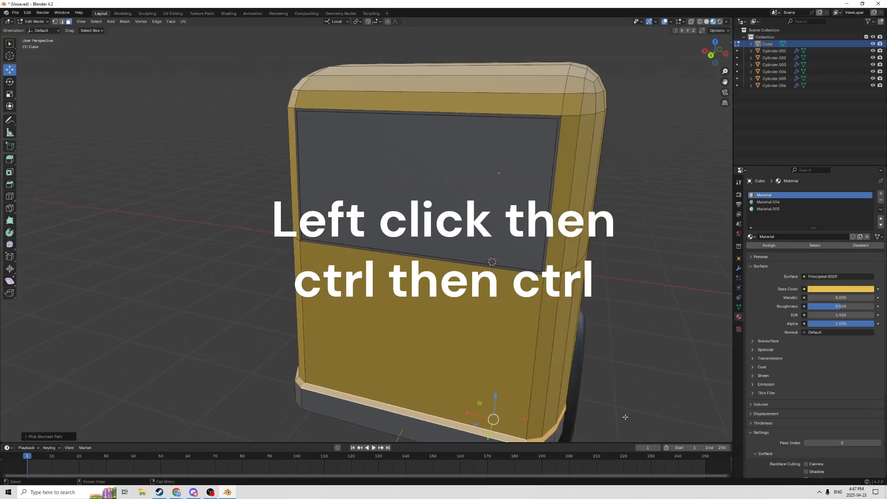
middle_drag(424, 401, 582, 278)
click(615, 319)
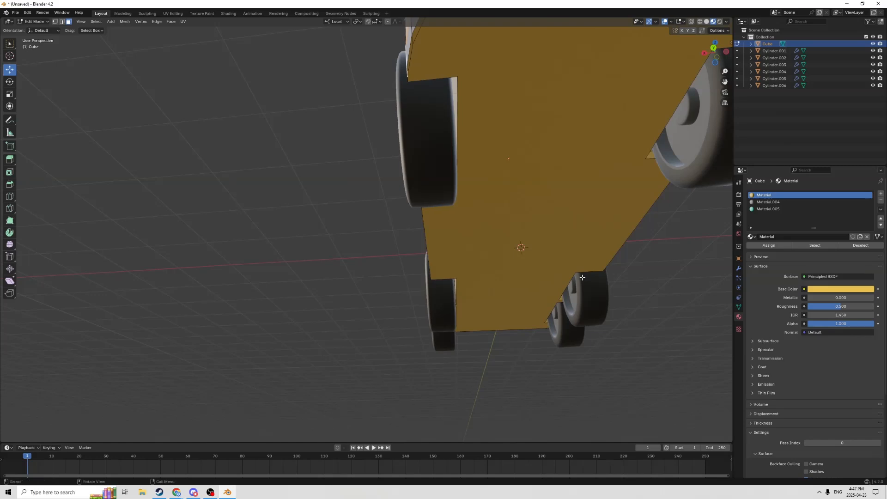
ctrl+click(407, 66)
scroll(412, 66, down, 3)
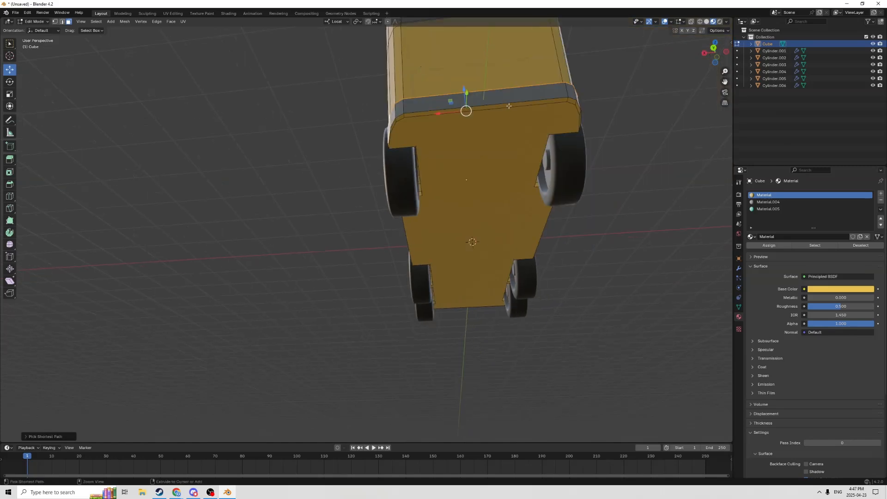
middle_drag(508, 105, 439, 86)
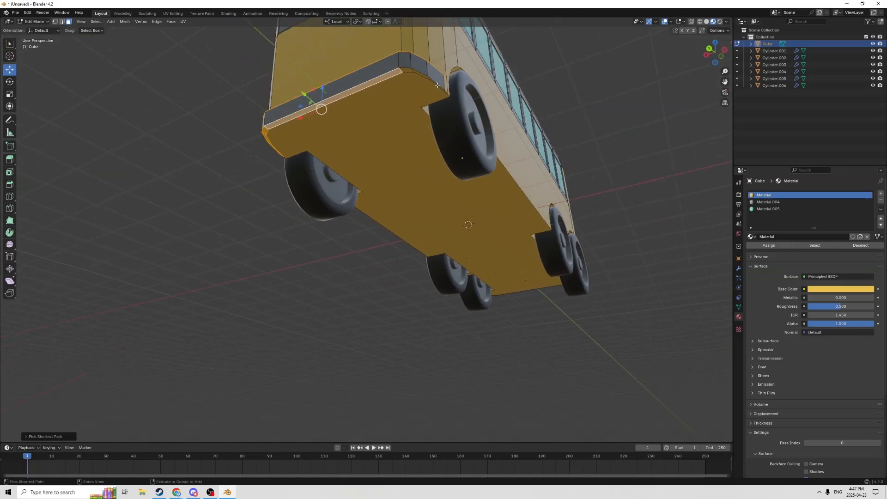
ctrl+click(438, 86)
middle_drag(449, 86, 687, 158)
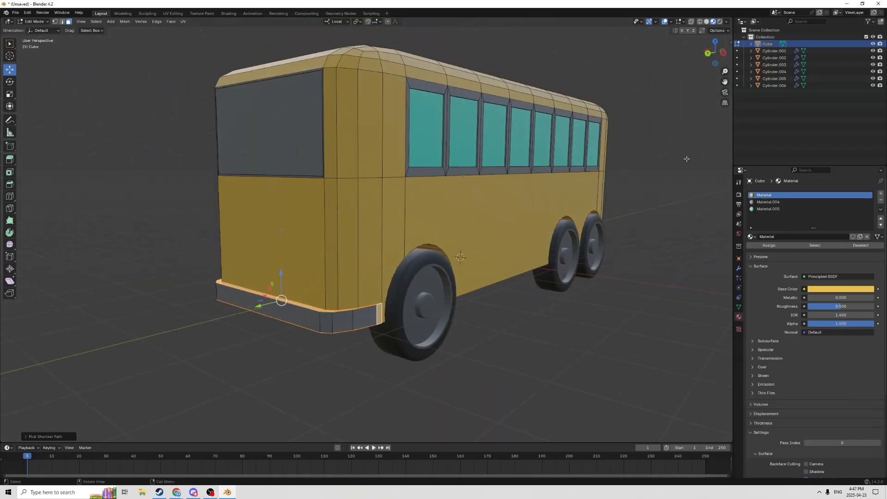
click(767, 202)
click(760, 246)
middle_drag(583, 336, 611, 320)
key(Tab)
key(Tab)
Assign the turquoise Material.005 to the large inset window faces at the bus's front and rear ends
click(372, 204)
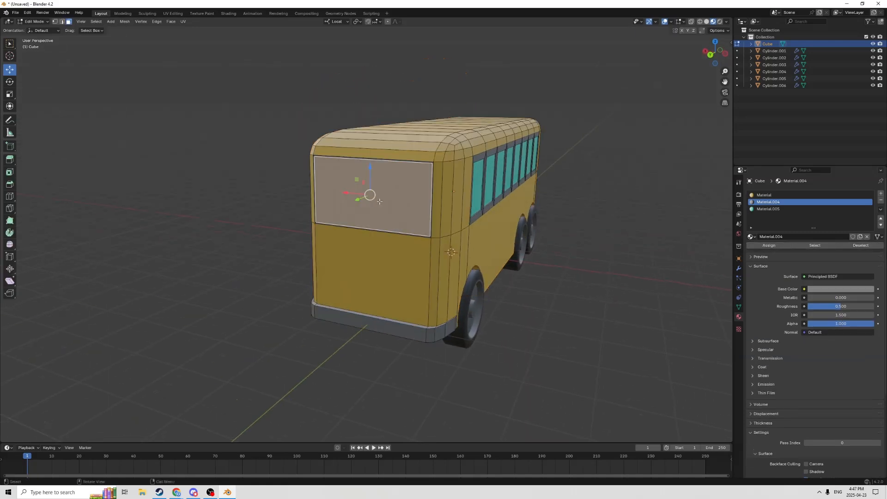
click(776, 209)
click(769, 246)
click(670, 240)
middle_drag(670, 240, 545, 235)
click(505, 125)
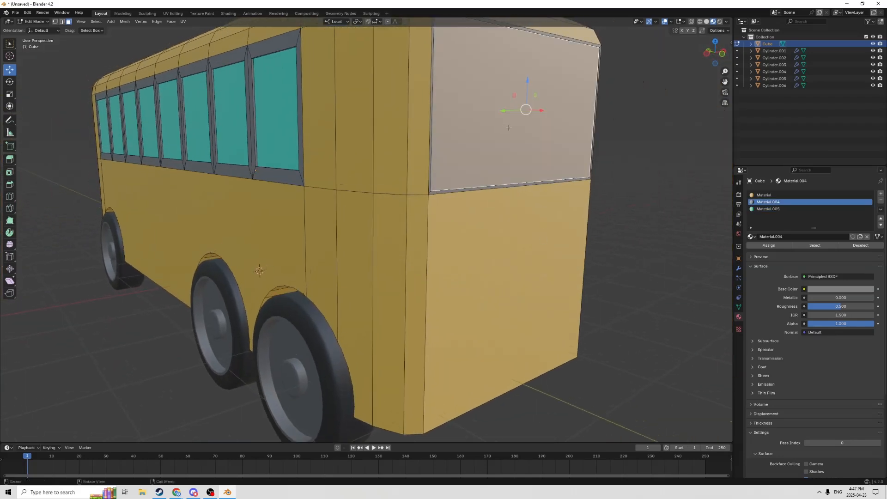
click(767, 210)
click(765, 246)
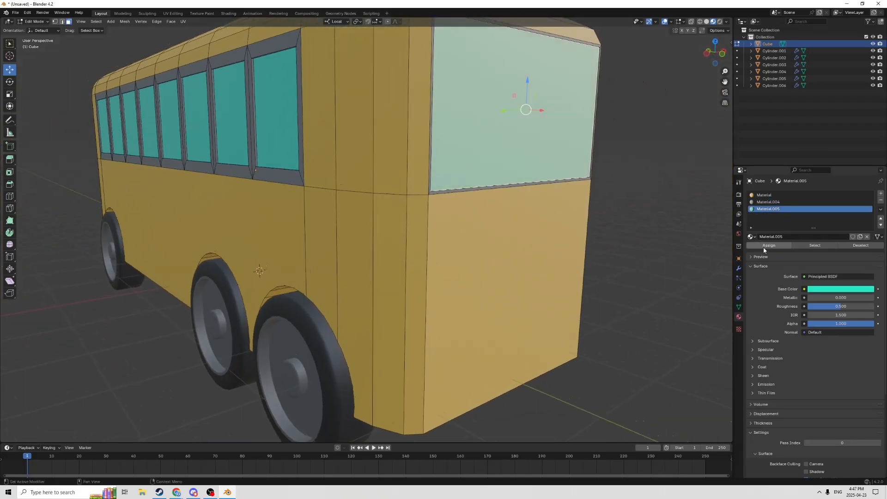
Add a horizontal loop cut around the rear end near the body's lower edge and nudge its height slightly along Z
scroll(636, 259, down, 1)
click(641, 261)
scroll(639, 261, up, 1)
middle_drag(638, 262, 435, 247)
key(ctrl+r)
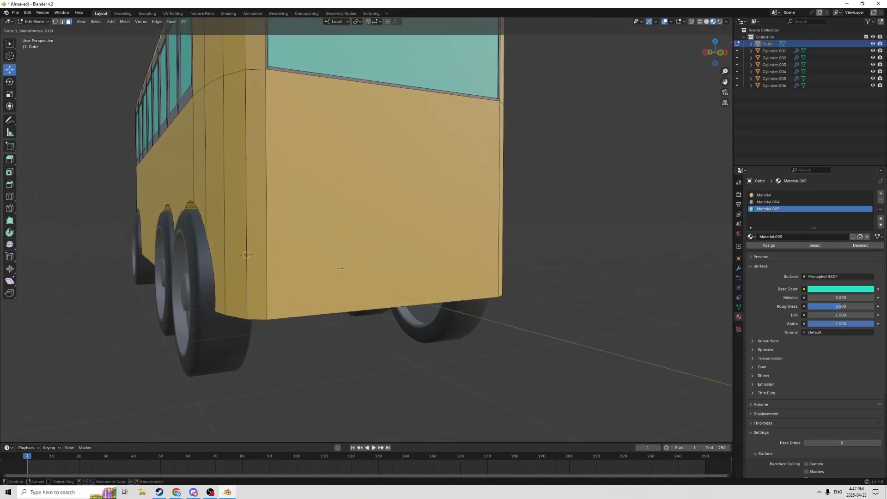
click(251, 200)
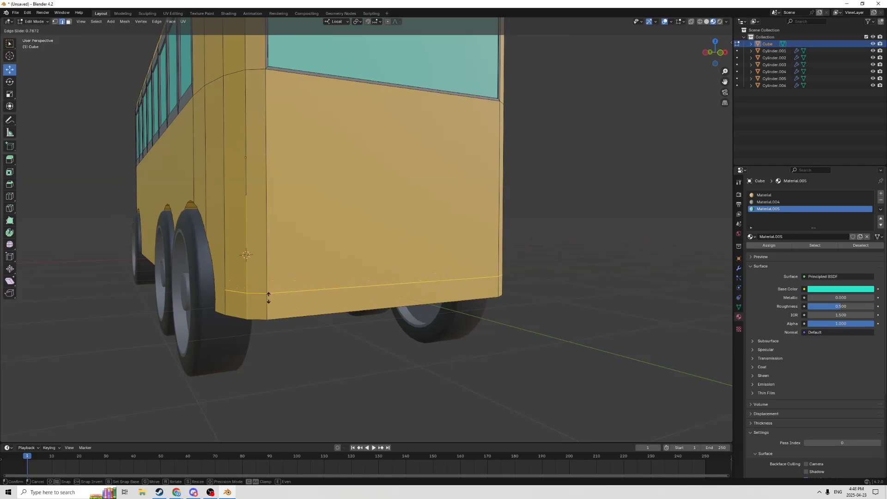
click(268, 296)
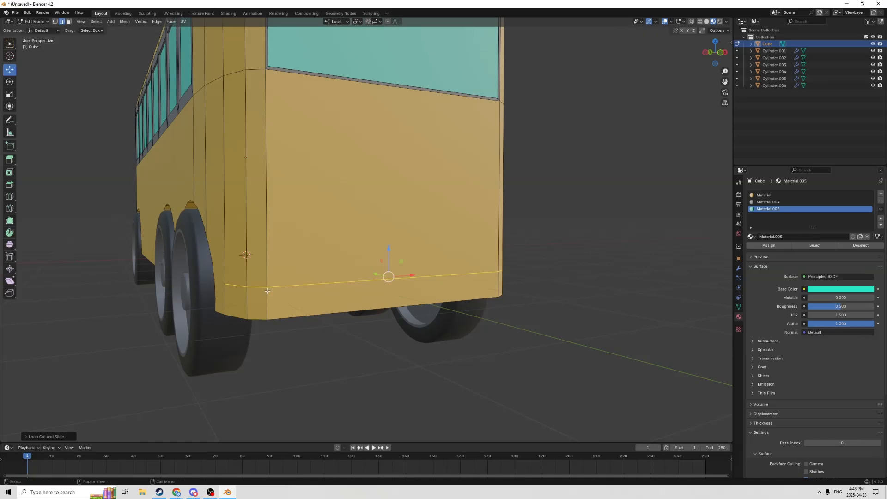
middle_drag(268, 296, 288, 281)
middle_drag(439, 289, 483, 276)
drag(634, 231, 634, 227)
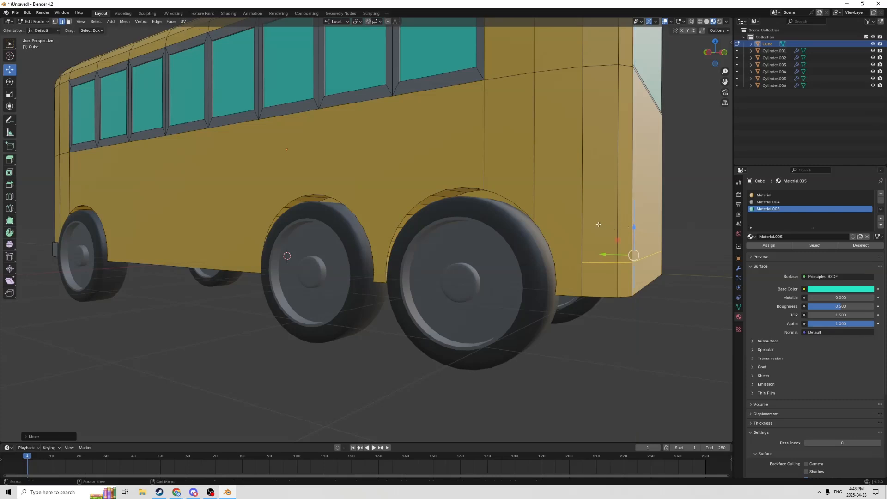
Select the strip of faces wrapping around the rear end's lower edge and extrude it slightly outward to form the rear bumper
scroll(602, 225, down, 3)
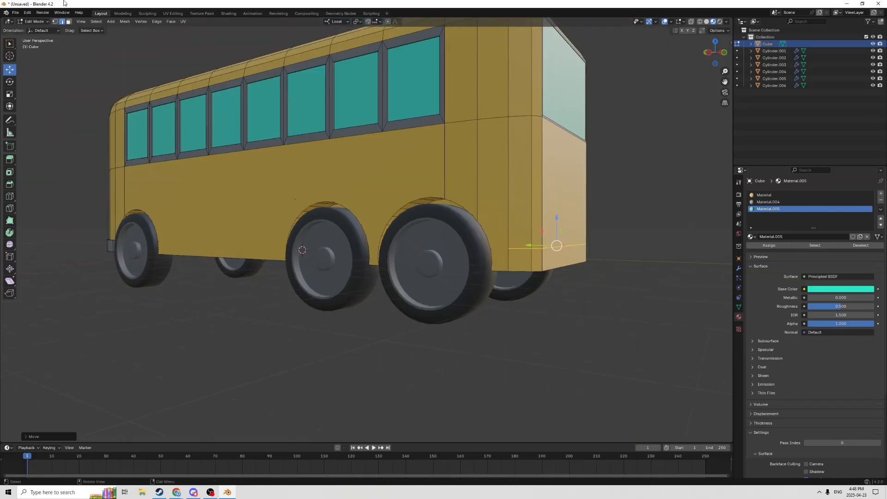
click(68, 21)
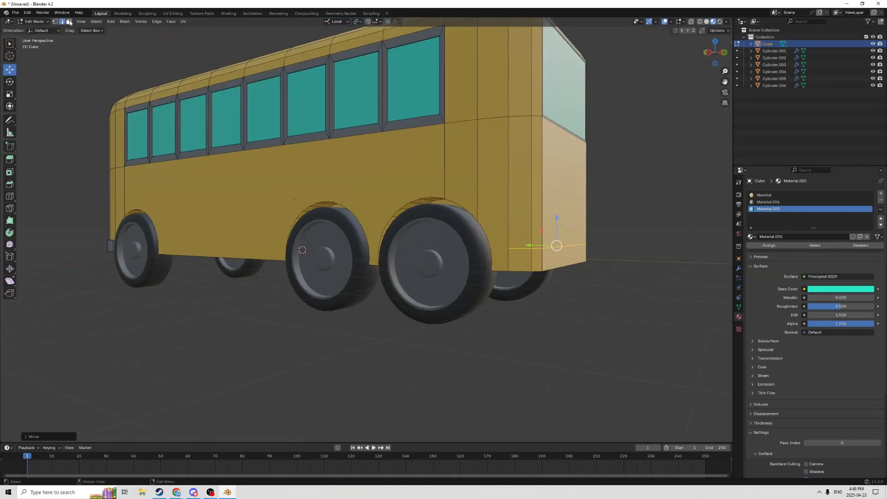
click(519, 259)
middle_drag(517, 259, 479, 257)
ctrl+click(256, 251)
middle_drag(255, 252, 494, 137)
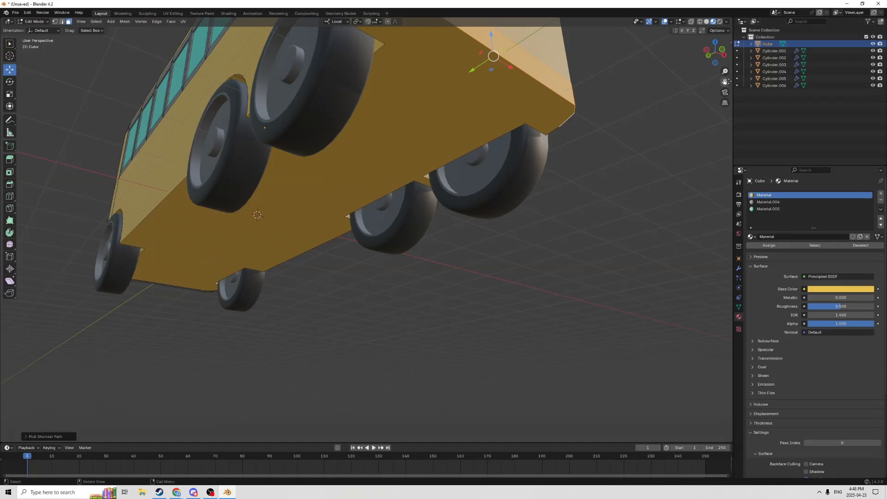
middle_drag(727, 81, 578, 270)
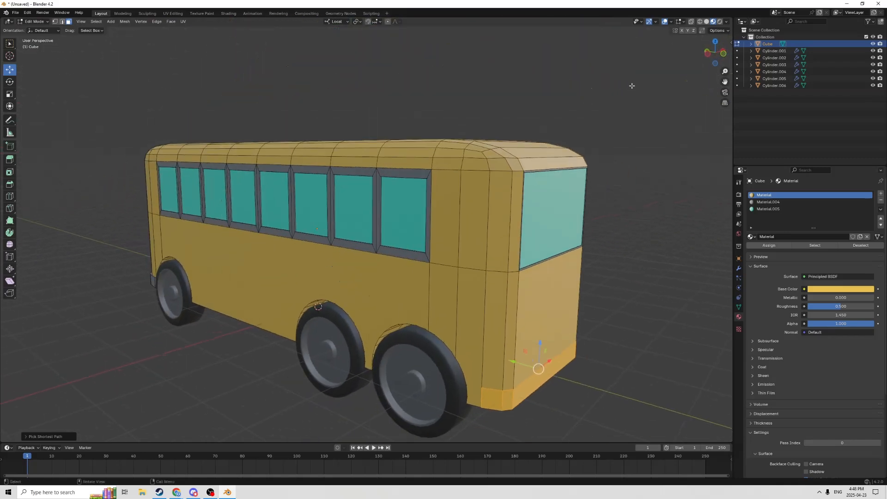
key(e)
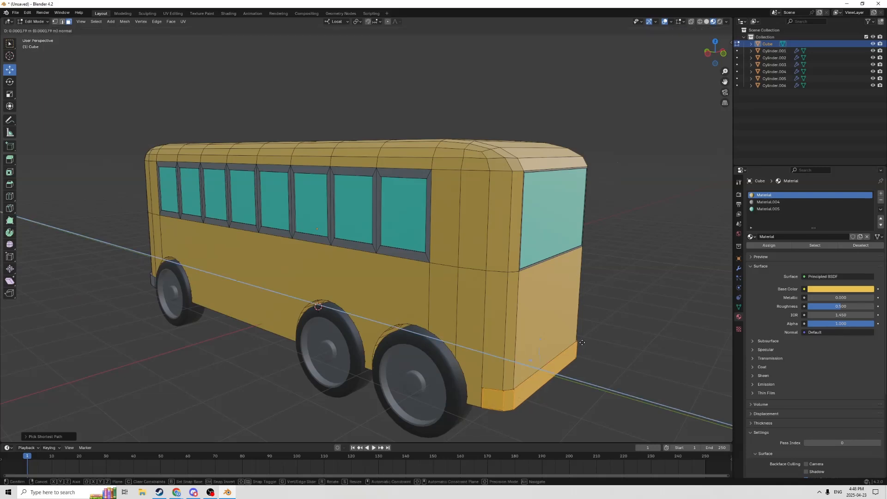
click(591, 345)
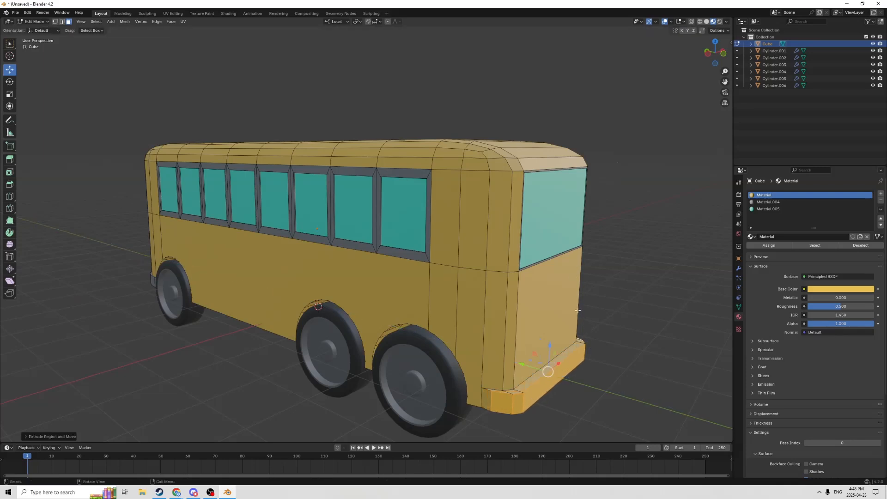
Add the rear bumper's upper, lower and end faces to the selection and assign the gray Material.004 to the whole bumper
scroll(573, 370, up, 4)
shift+click(556, 383)
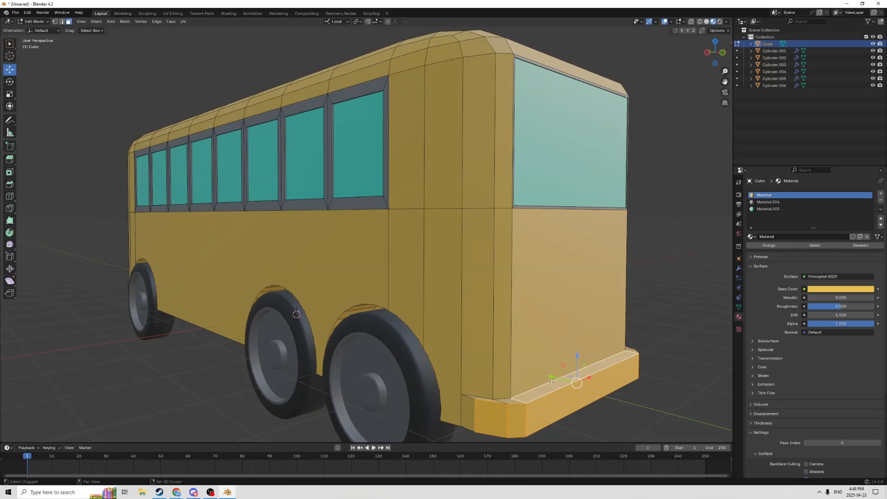
shift+click(485, 399)
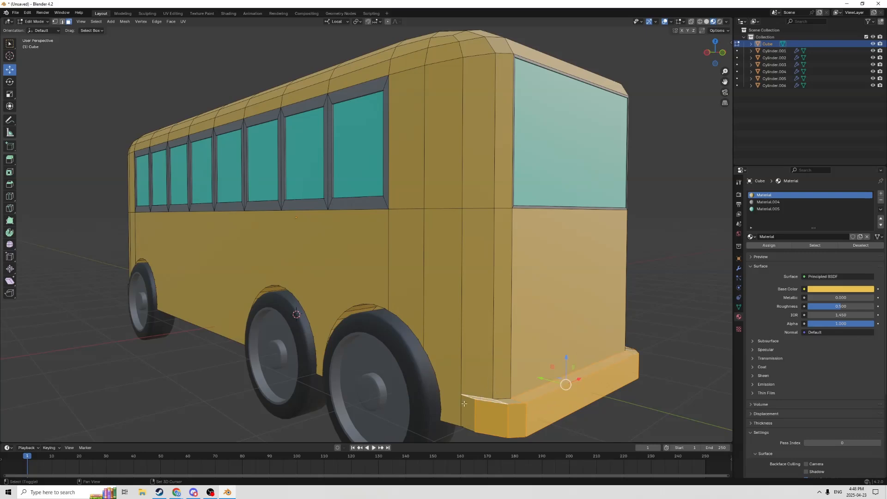
shift+click(467, 407)
shift+click(510, 402)
middle_drag(510, 402, 388, 94)
shift+click(430, 397)
ctrl+click(263, 427)
ctrl+click(210, 65)
ctrl+click(504, 114)
middle_drag(504, 114, 515, 138)
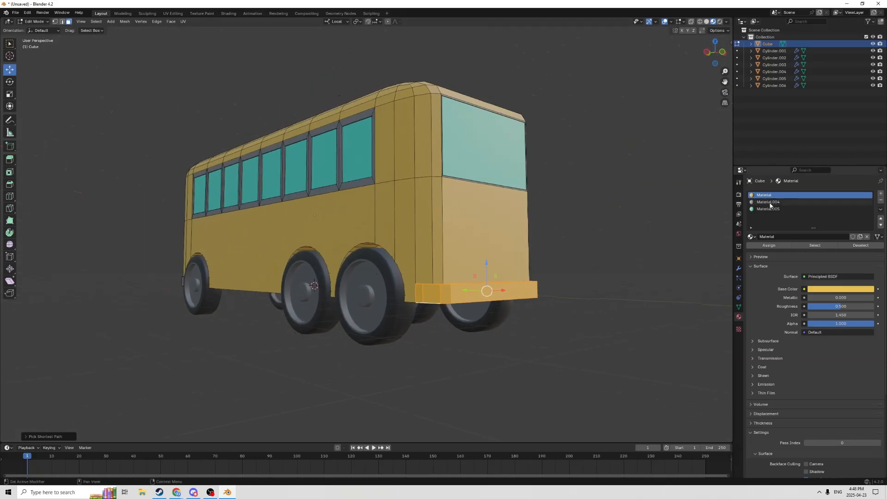
click(768, 202)
click(761, 248)
Return to Object Mode and apply Shade Auto Smooth to the bus body
key(Tab)
mouse_move(604, 260)
middle_down()
mouse_move(653, 272)
mouse_move(649, 276)
middle_up()
click(543, 258)
middle_drag(543, 258, 498, 227)
middle_drag(307, 184, 417, 262)
click(406, 293)
right_click(407, 296)
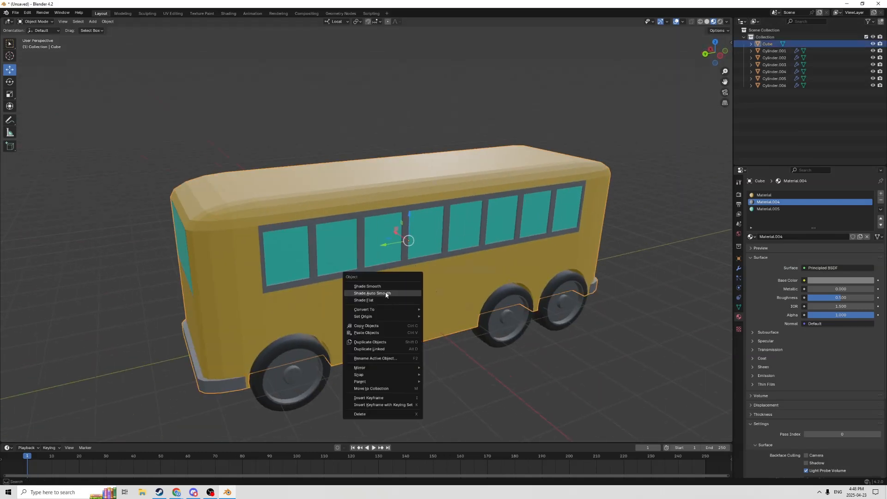
click(387, 294)
Set the body's Smooth by Angle modifier to 35° with Ignore Sharpness enabled, and deselect the body
middle_drag(660, 246, 641, 244)
click(739, 268)
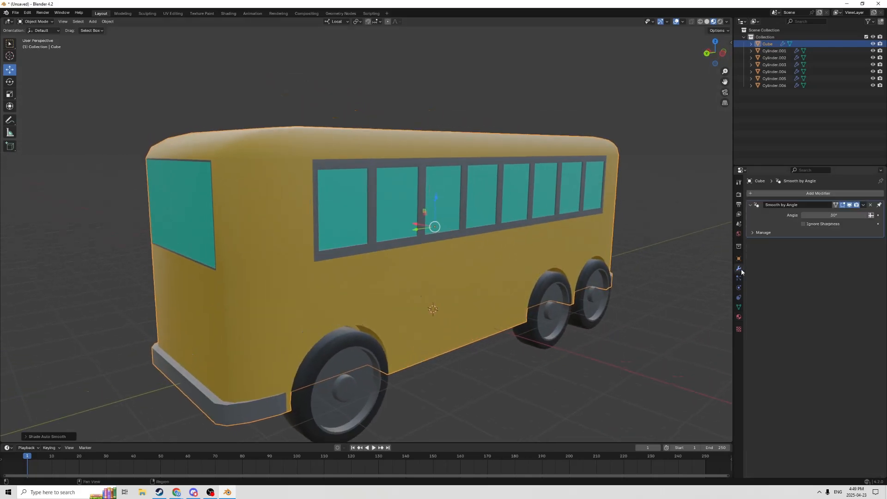
click(832, 215)
text(35)
key(Return)
click(804, 223)
mouse_move(630, 241)
middle_down()
mouse_move(645, 250)
mouse_move(628, 241)
middle_up()
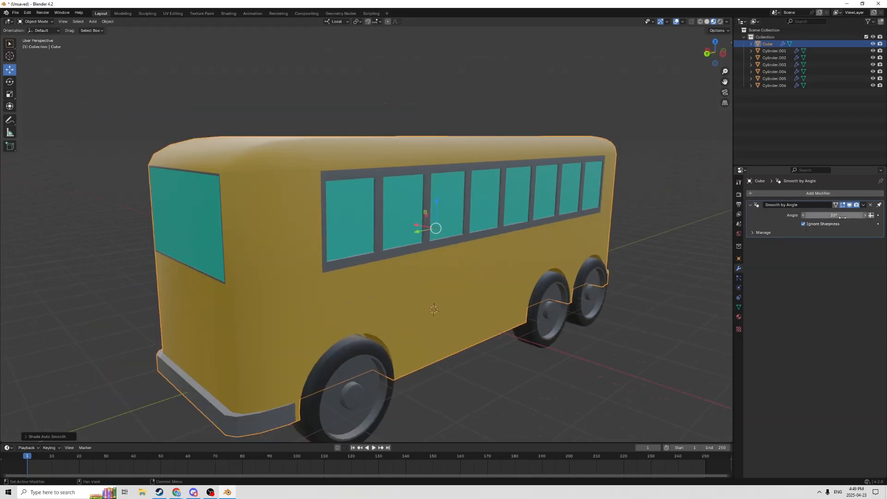
middle_drag(648, 226, 698, 217)
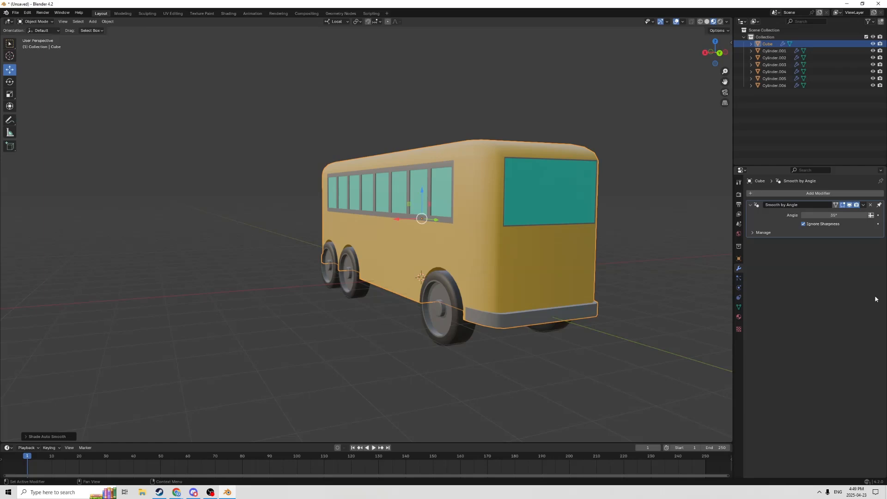
click(643, 269)
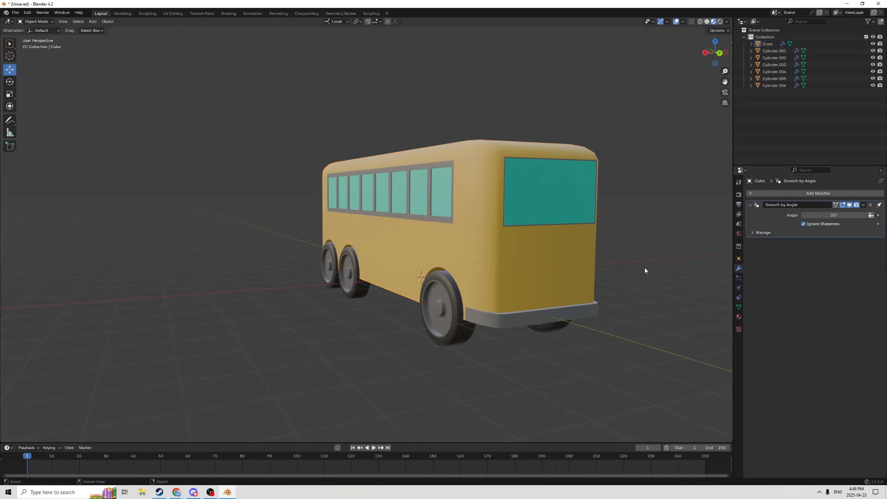